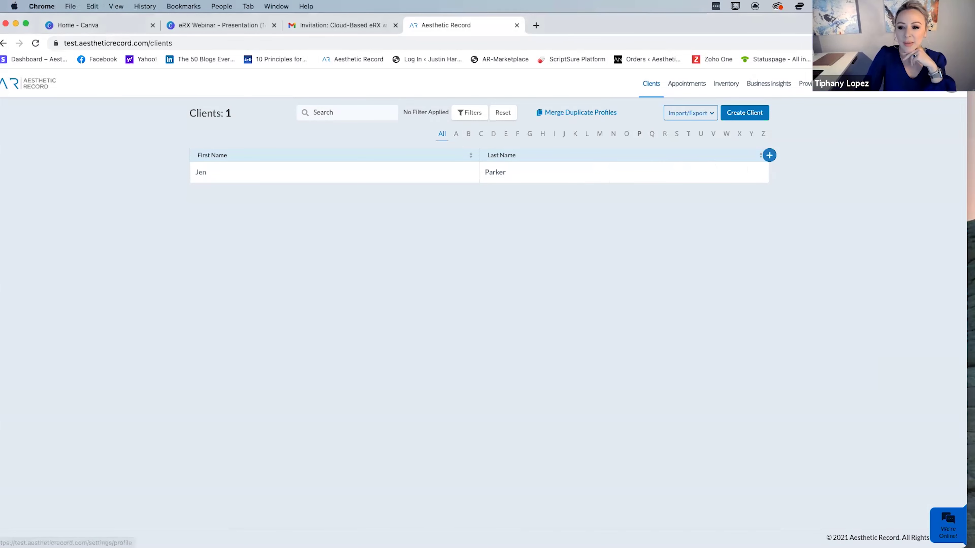
Step: From the profile settings, expand ePrescribing and open its Enroll page
{"action": "left_click", "coordinate": [951, 89]}
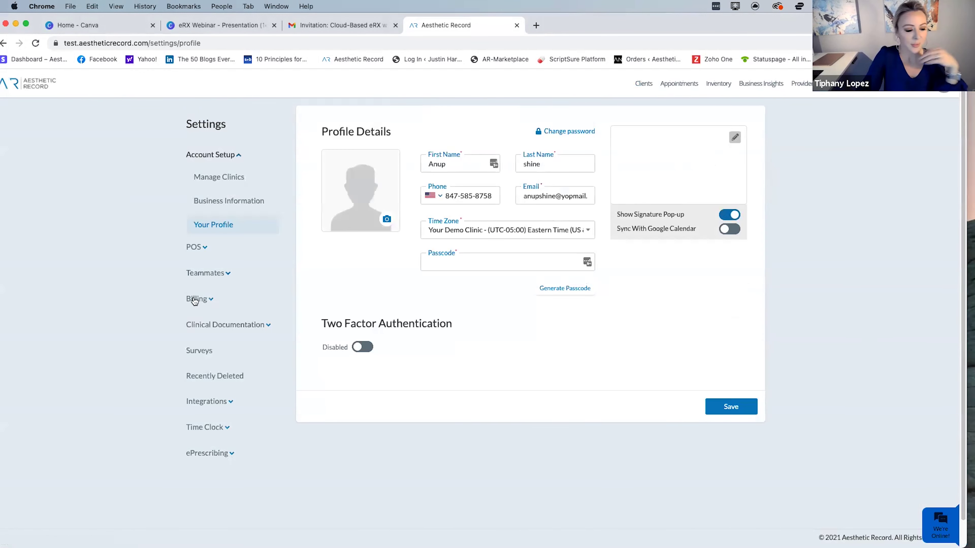
{"action": "scroll", "coordinate": [255, 378], "scroll_direction": "down", "scroll_amount": 1}
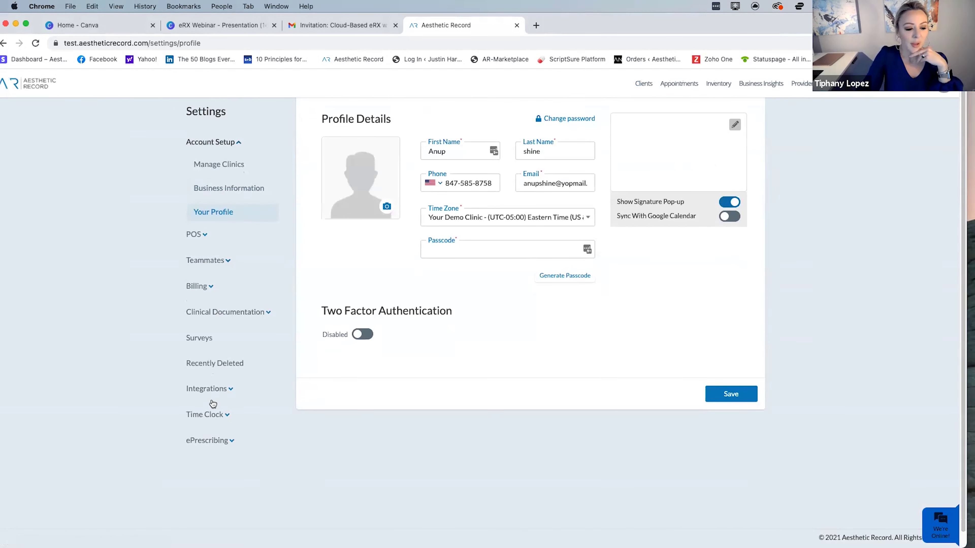
{"action": "left_click", "coordinate": [203, 442]}
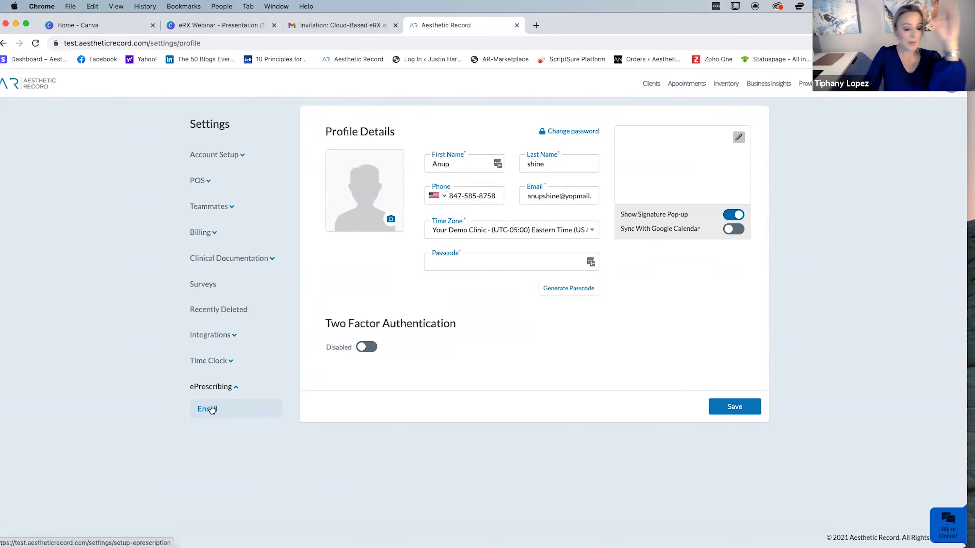
{"action": "left_click", "coordinate": [211, 410]}
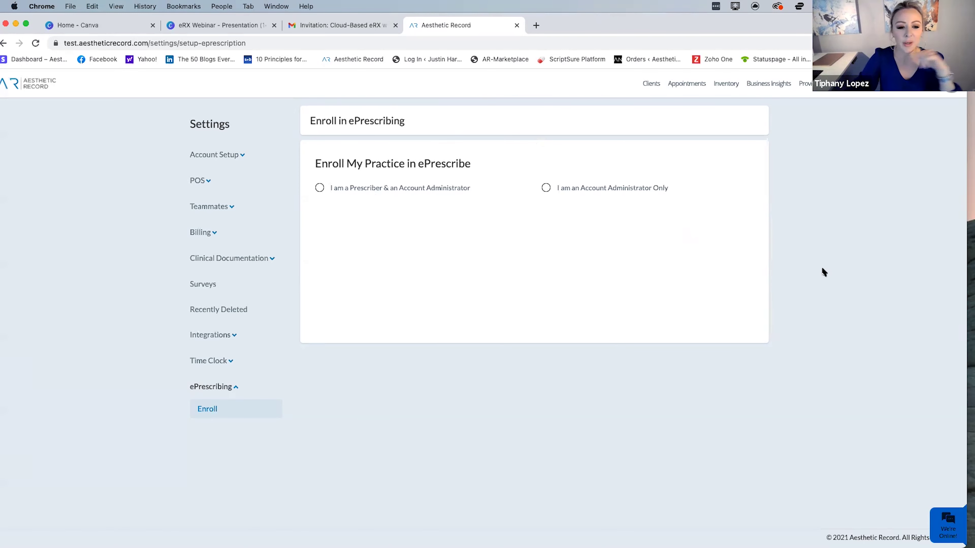
Step: Choose the Prescriber & Account Administrator role and the EPCS plan to reach subscription options
{"action": "left_click", "coordinate": [319, 188]}
{"action": "left_click", "coordinate": [725, 221]}
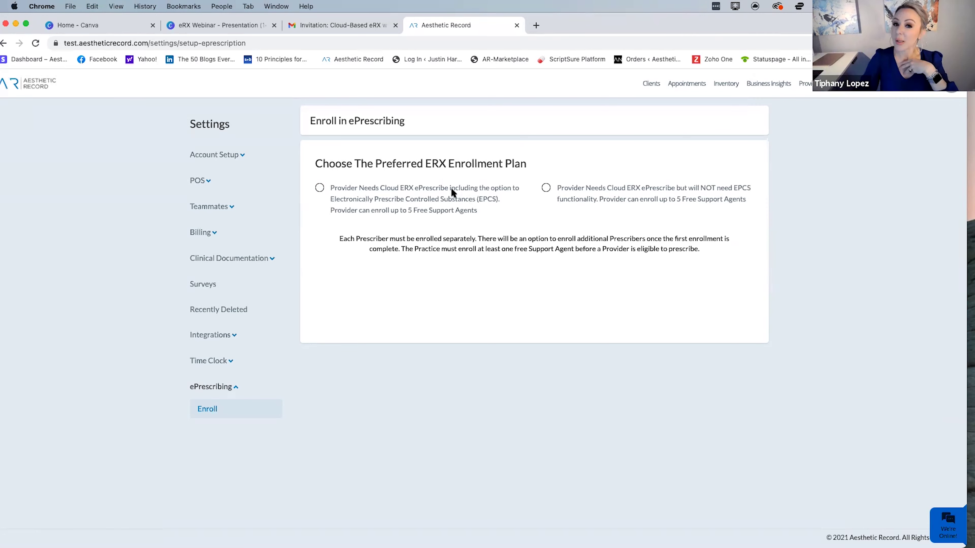
{"action": "left_click", "coordinate": [329, 189]}
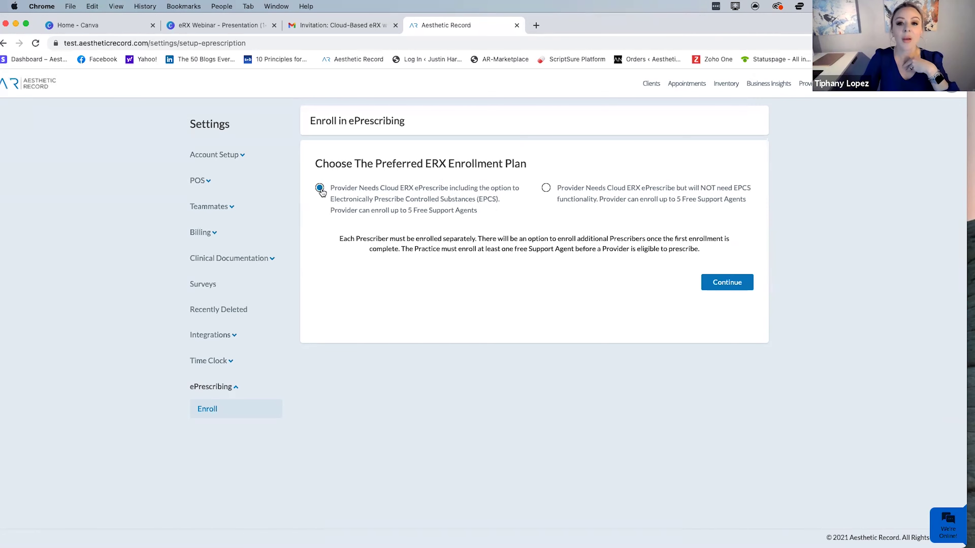
{"action": "left_click", "coordinate": [726, 281]}
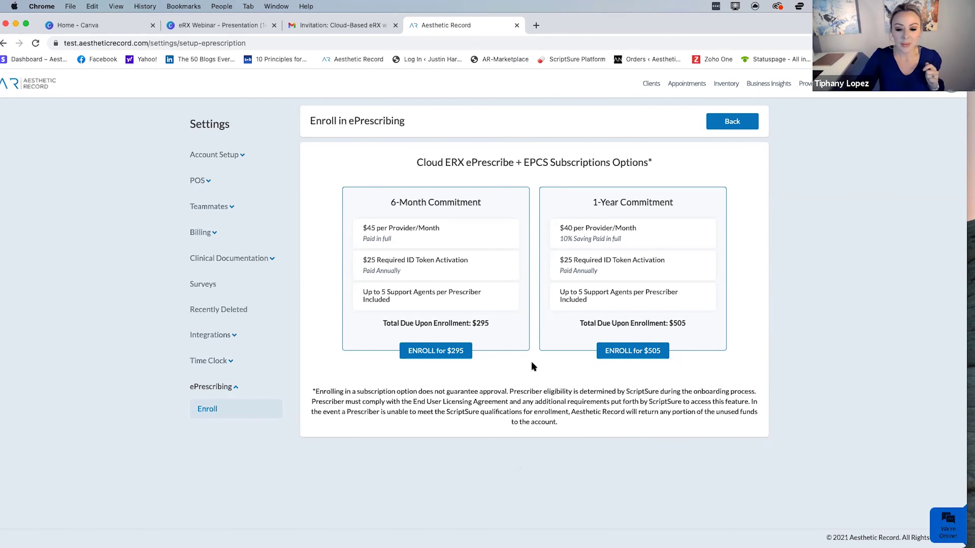
Step: Enroll in the 1-Year $505 commitment and select the practice's provider
{"action": "left_click", "coordinate": [626, 356]}
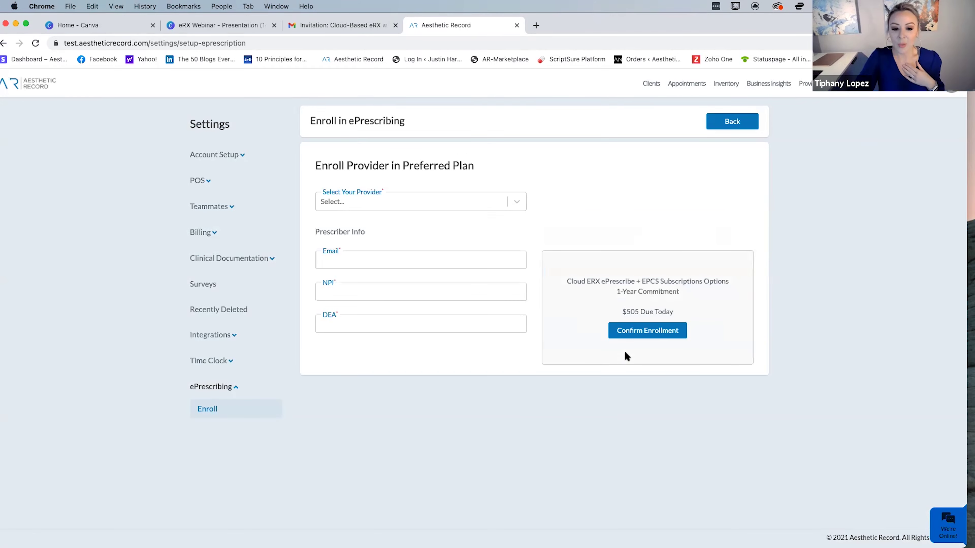
{"action": "left_click", "coordinate": [456, 206]}
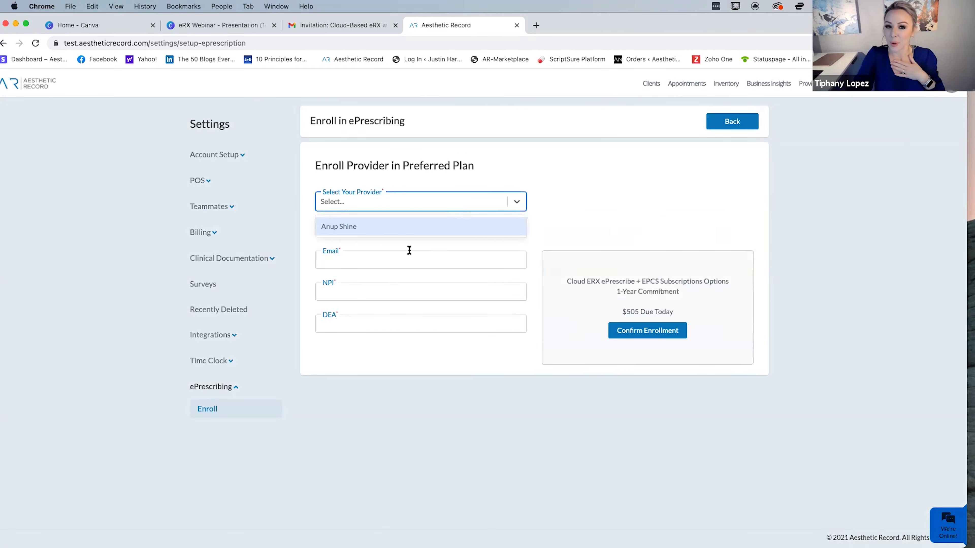
{"action": "left_click", "coordinate": [338, 223]}
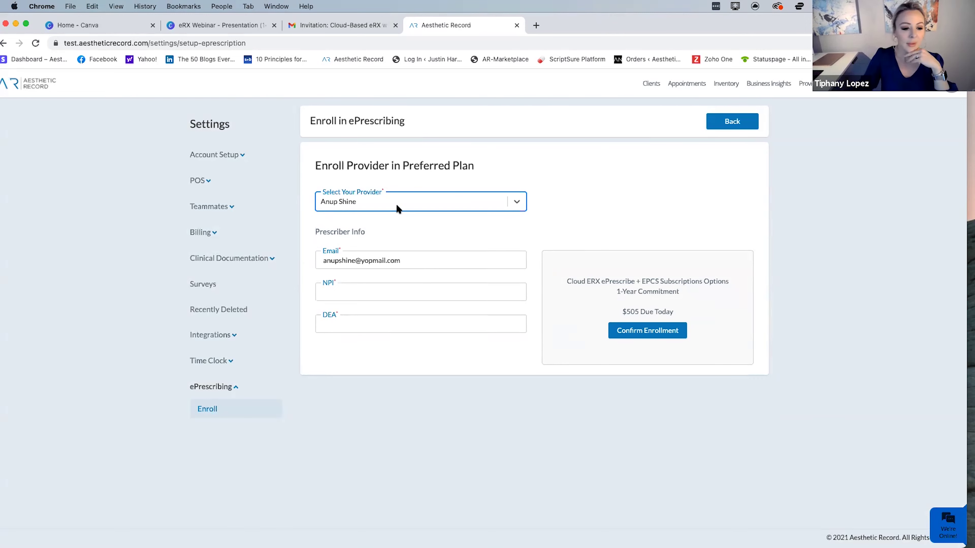
Step: Enter the provider's NPI and DEA numbers and confirm the enrollment
{"action": "left_click", "coordinate": [408, 290]}
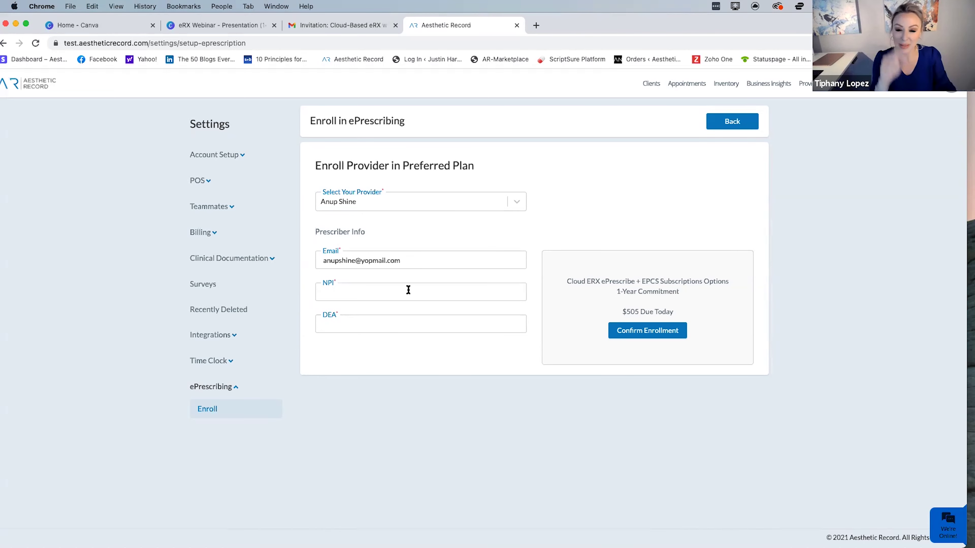
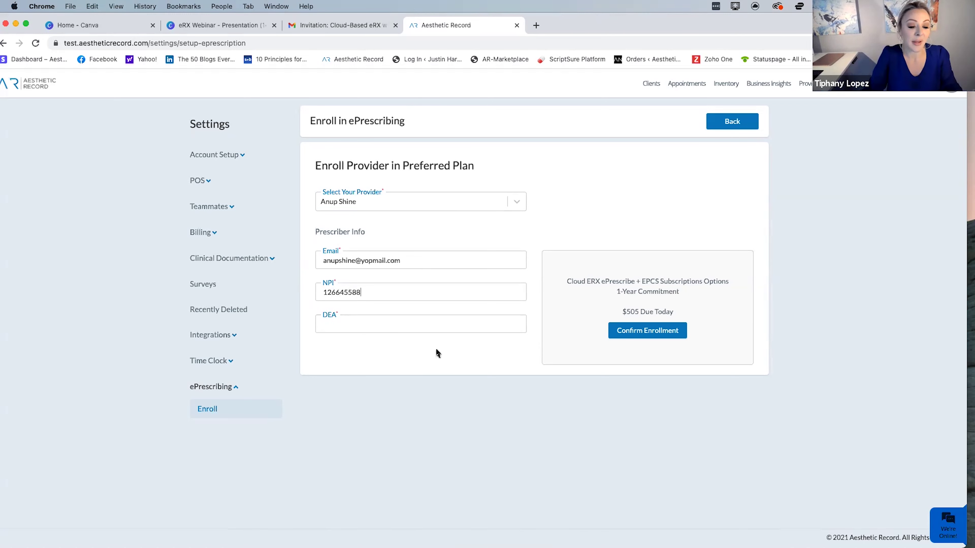
{"action": "left_click", "coordinate": [459, 328]}
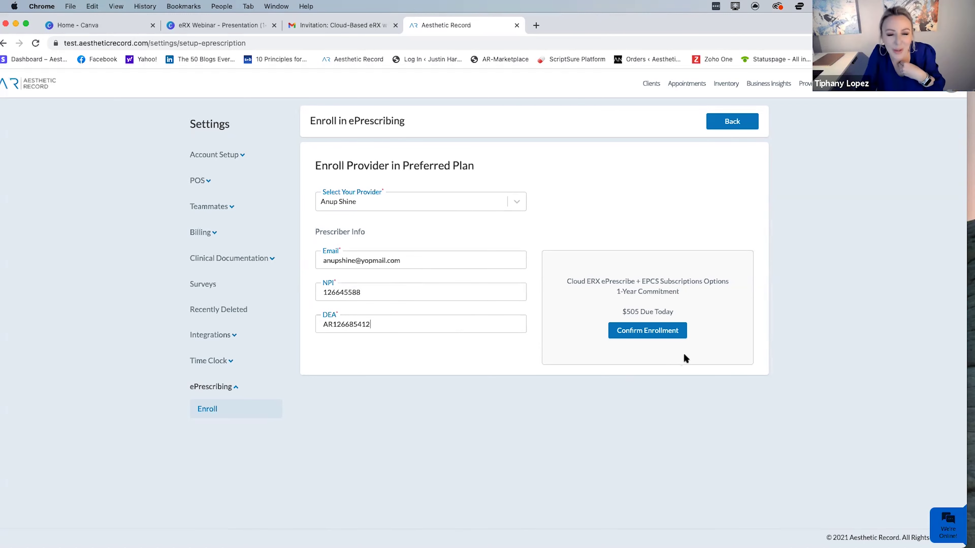
{"action": "left_click", "coordinate": [643, 333]}
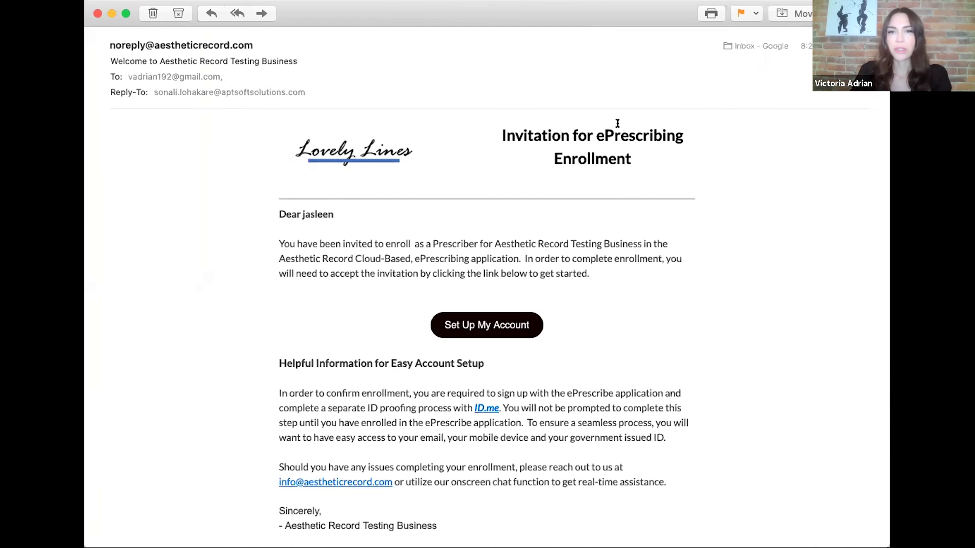
Step: Review the invitation email and follow Set Up My Account to the ScriptSure sign-up
{"action": "scroll", "coordinate": [616, 229], "scroll_direction": "down", "scroll_amount": 3}
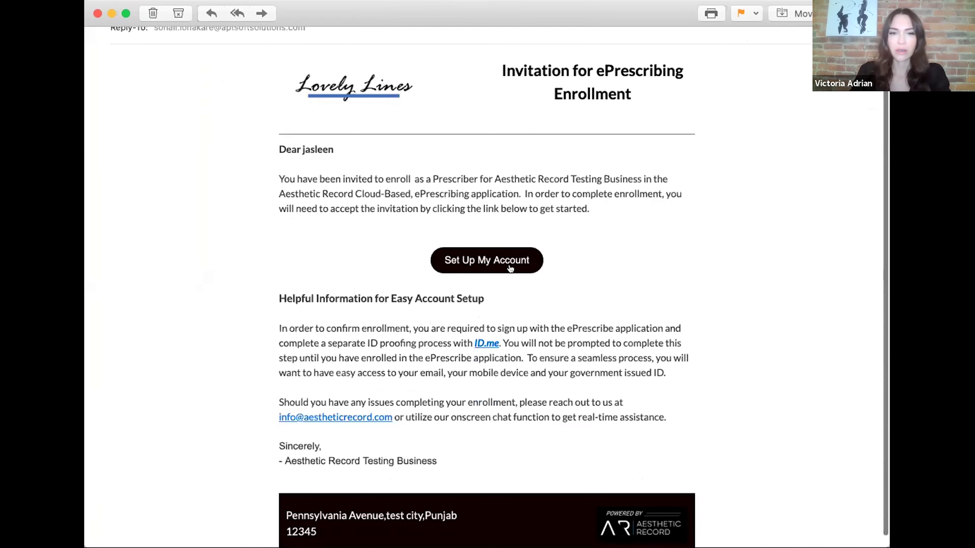
{"action": "scroll", "coordinate": [701, 429], "scroll_direction": "down", "scroll_amount": 1}
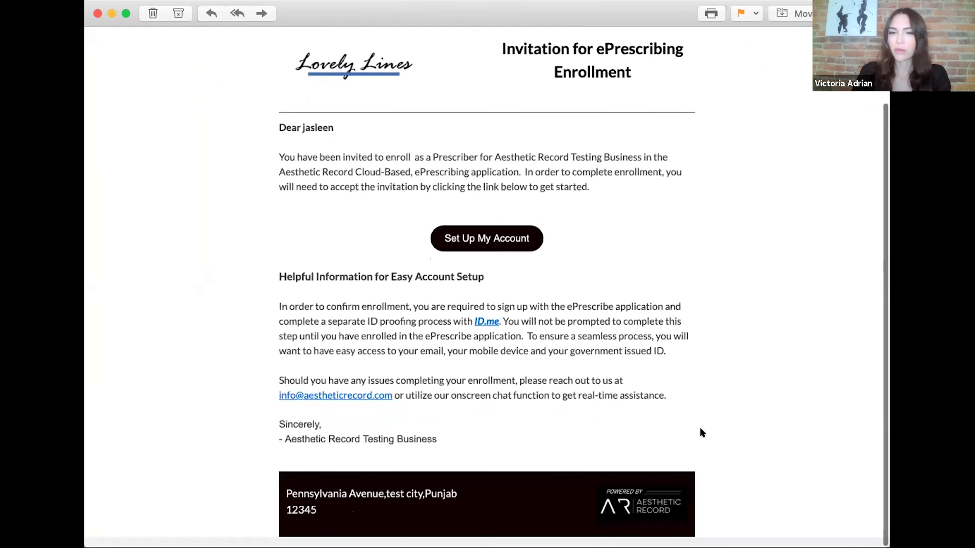
{"action": "scroll", "coordinate": [700, 427], "scroll_direction": "up", "scroll_amount": 1}
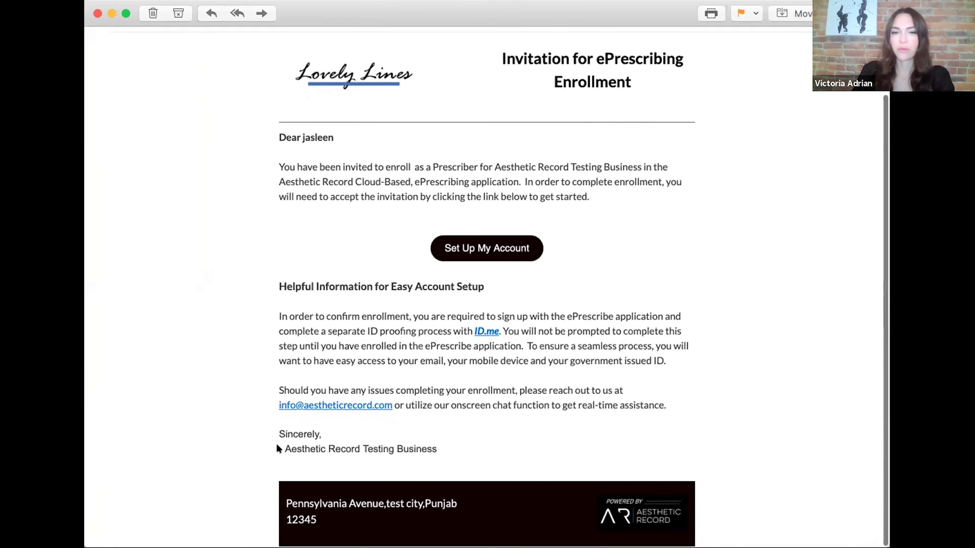
{"action": "triple_click", "coordinate": [464, 447]}
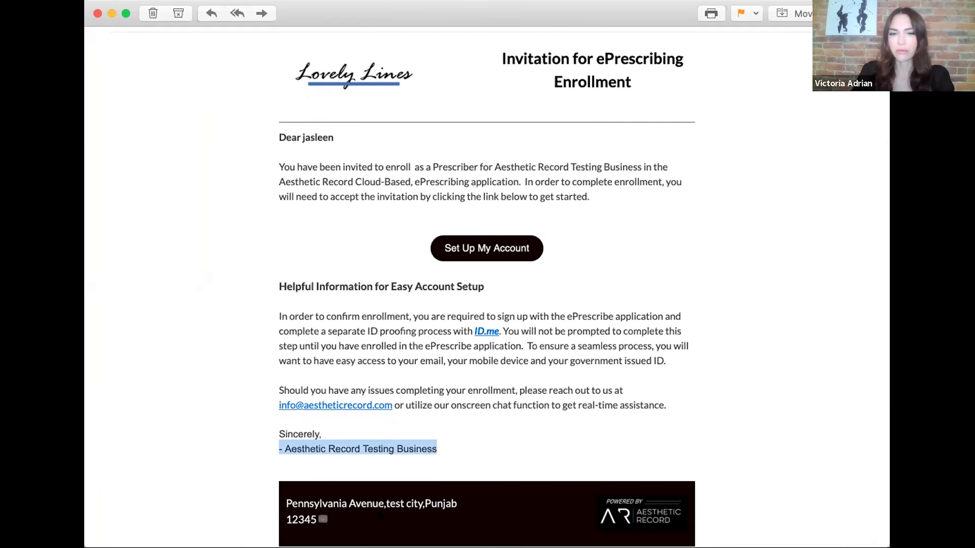
{"action": "left_click", "coordinate": [764, 421]}
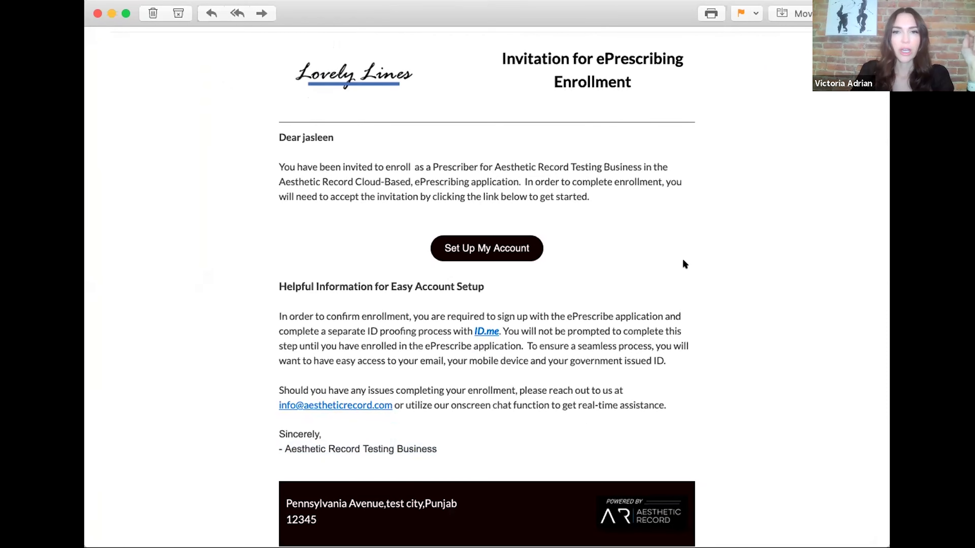
{"action": "scroll", "coordinate": [683, 261], "scroll_direction": "up", "scroll_amount": 3}
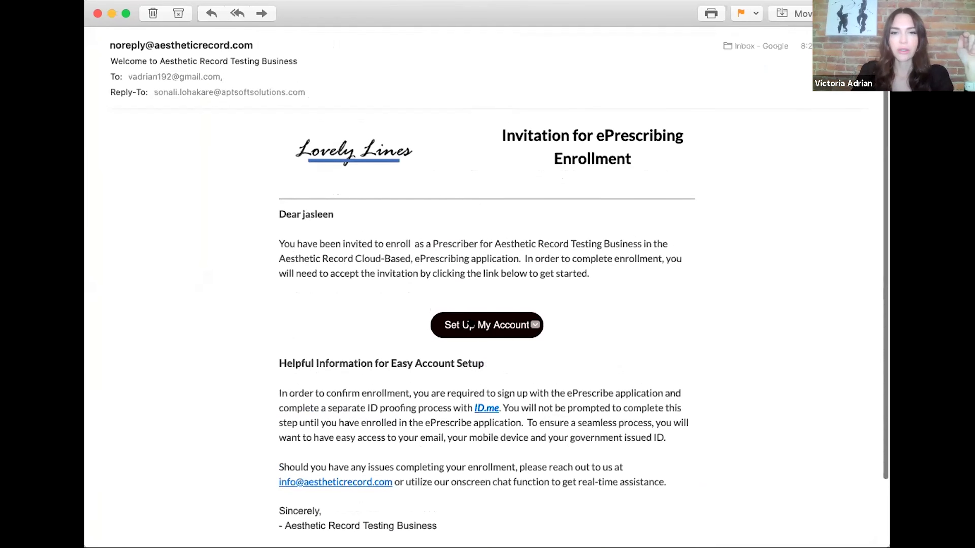
{"action": "left_click", "coordinate": [473, 325]}
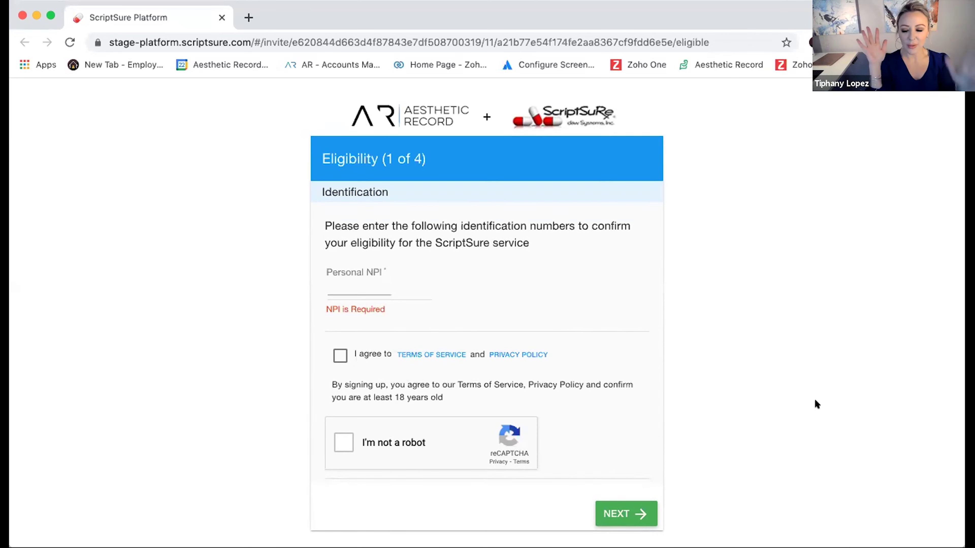
Step: Enter the personal NPI, accept the terms and privacy policy, and pass the robot check
{"action": "left_click", "coordinate": [349, 282]}
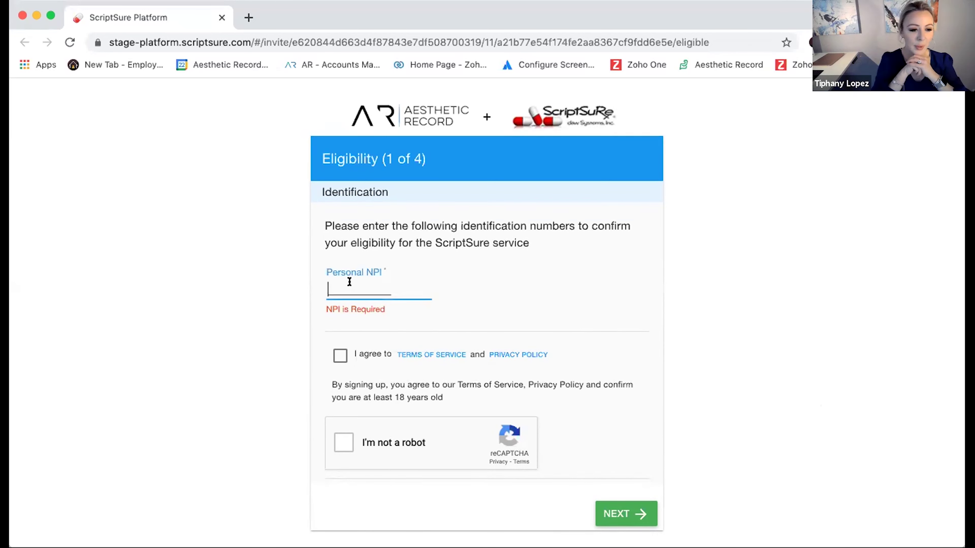
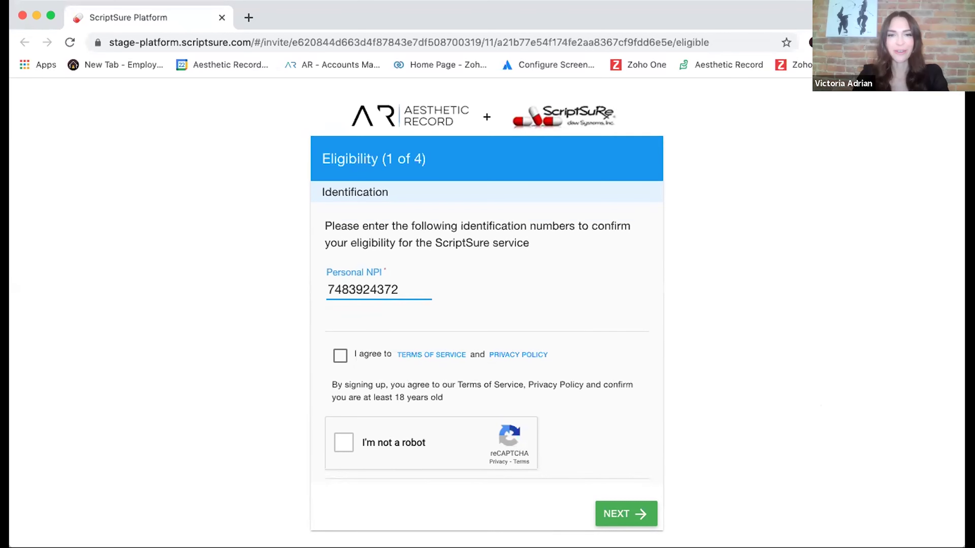
{"action": "left_click", "coordinate": [742, 382]}
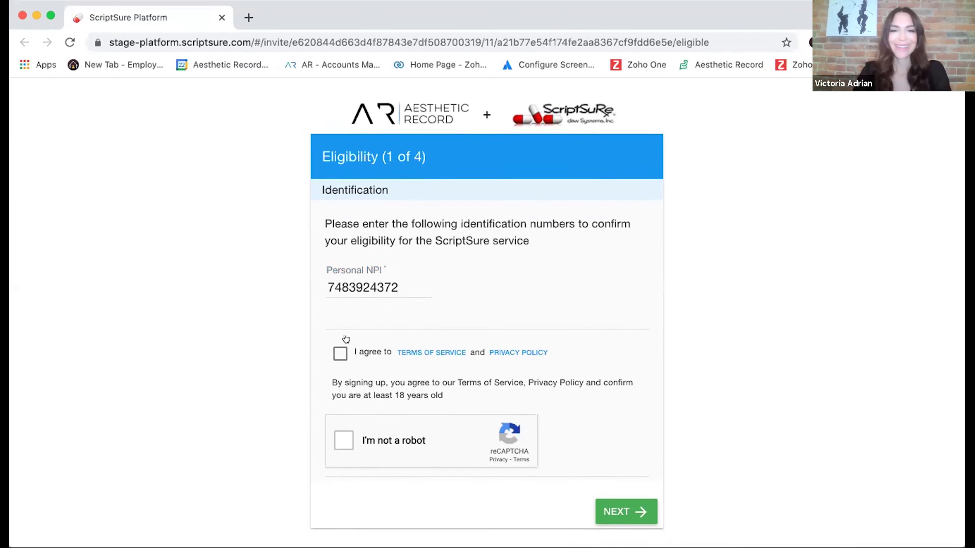
{"action": "left_click", "coordinate": [341, 357]}
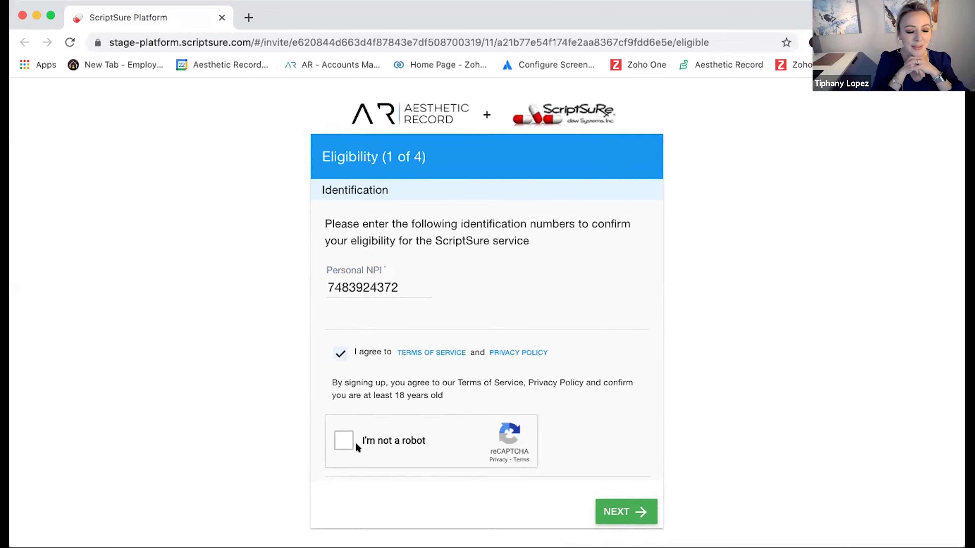
{"action": "left_click", "coordinate": [342, 443]}
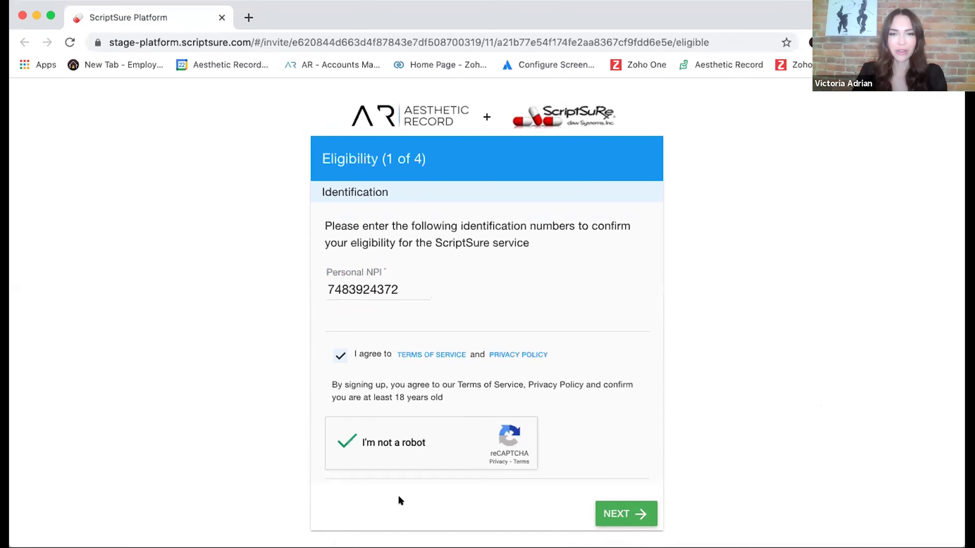
{"action": "left_click", "coordinate": [639, 514]}
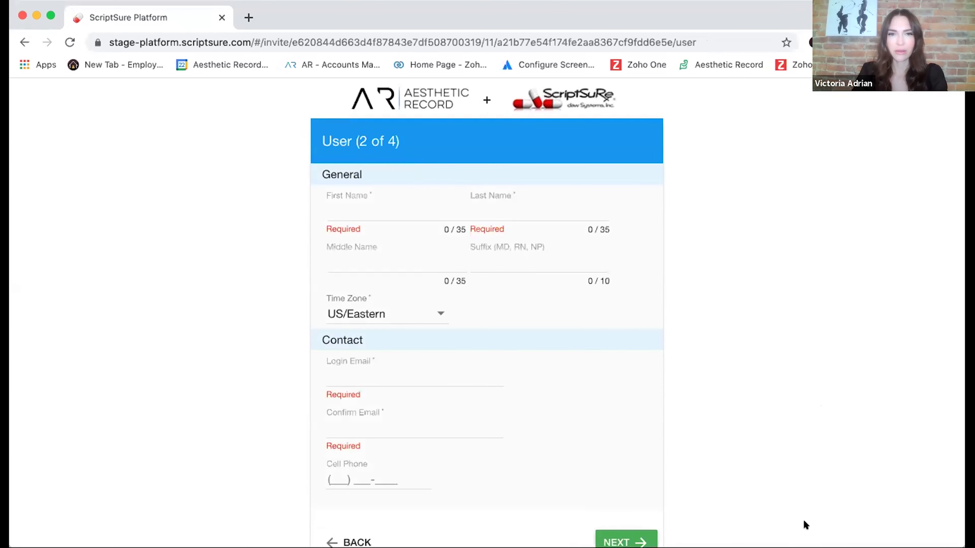
Step: Fill in the prescriber's first and last name
{"action": "scroll", "coordinate": [803, 519], "scroll_direction": "down", "scroll_amount": 1}
{"action": "left_click", "coordinate": [337, 200]}
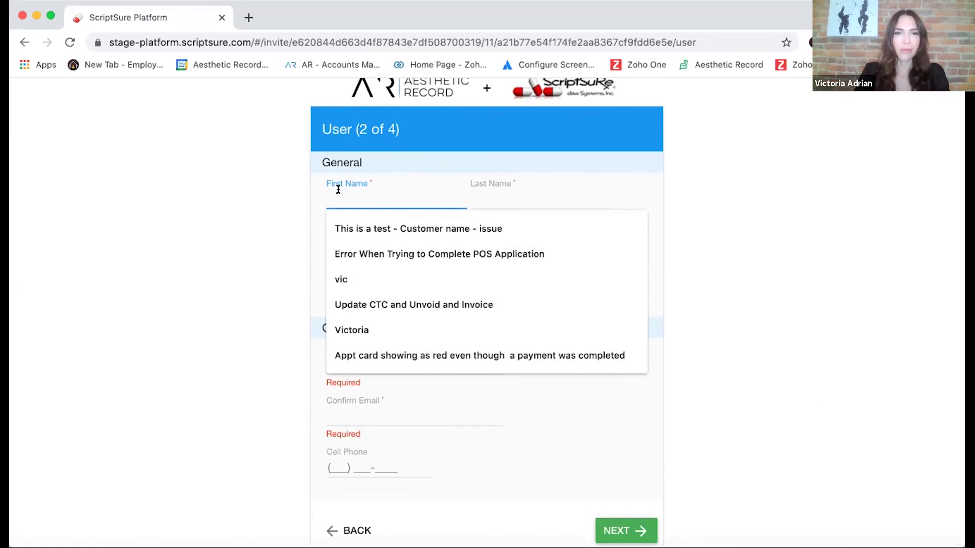
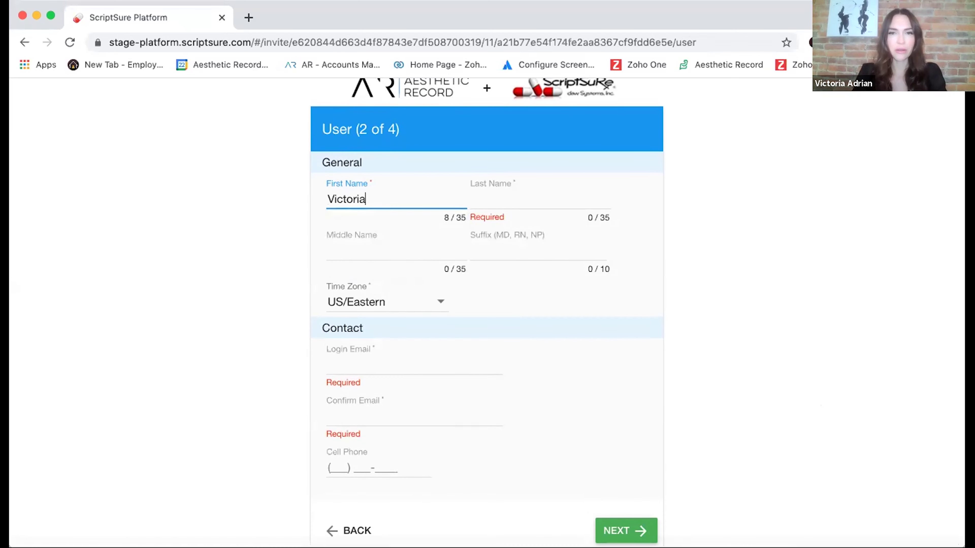
{"action": "key", "text": "Tab"}
{"action": "key", "text": "Tab"}
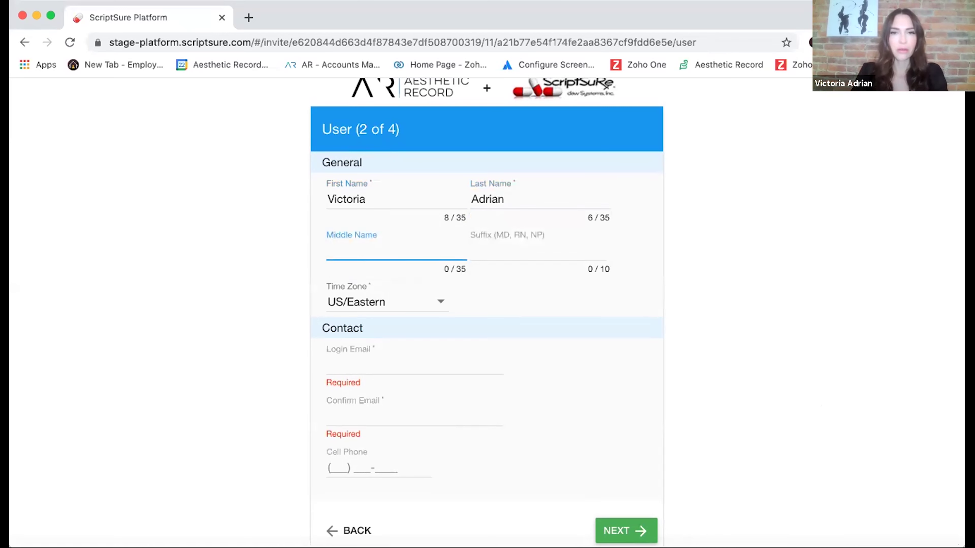
Step: Enter the login email, its confirmation and the cell phone number
{"action": "left_click", "coordinate": [366, 354]}
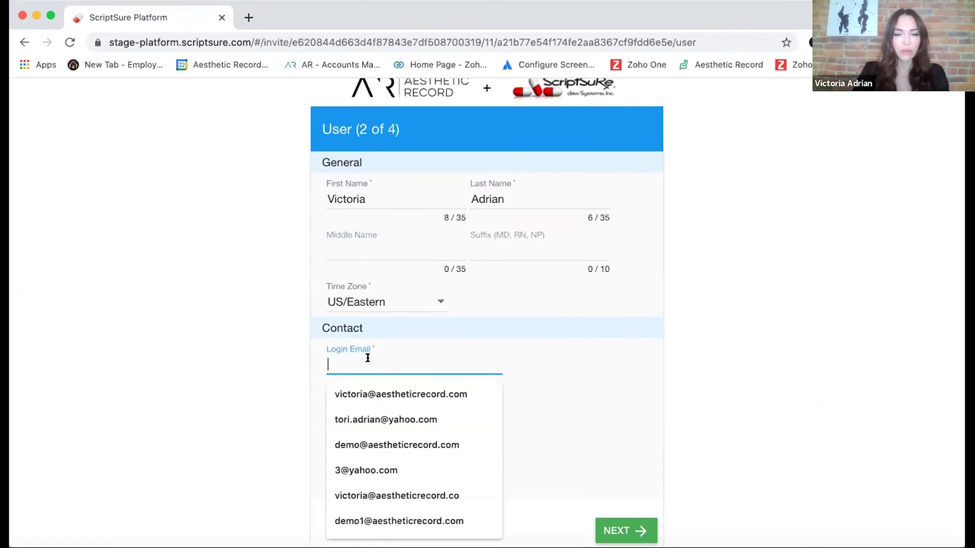
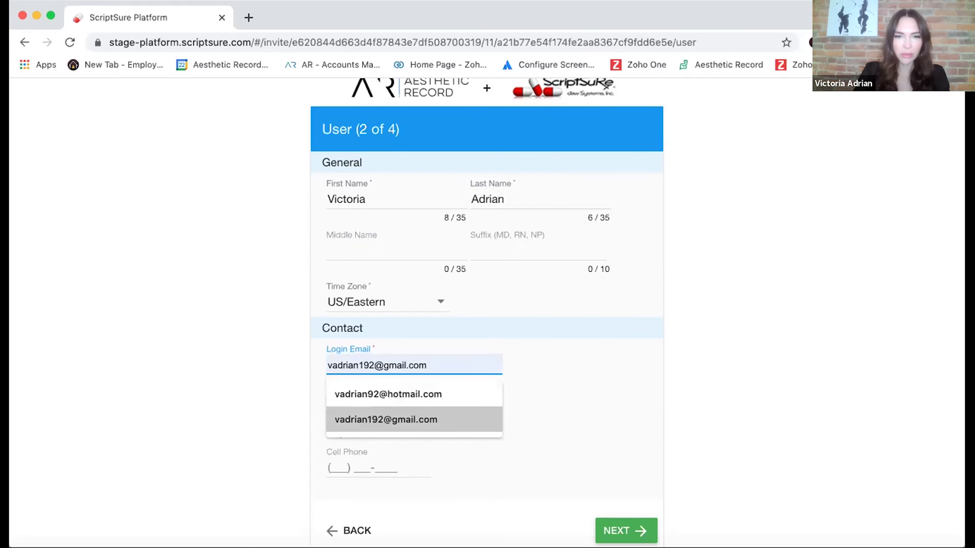
{"action": "left_click", "coordinate": [374, 430]}
{"action": "left_click", "coordinate": [362, 410]}
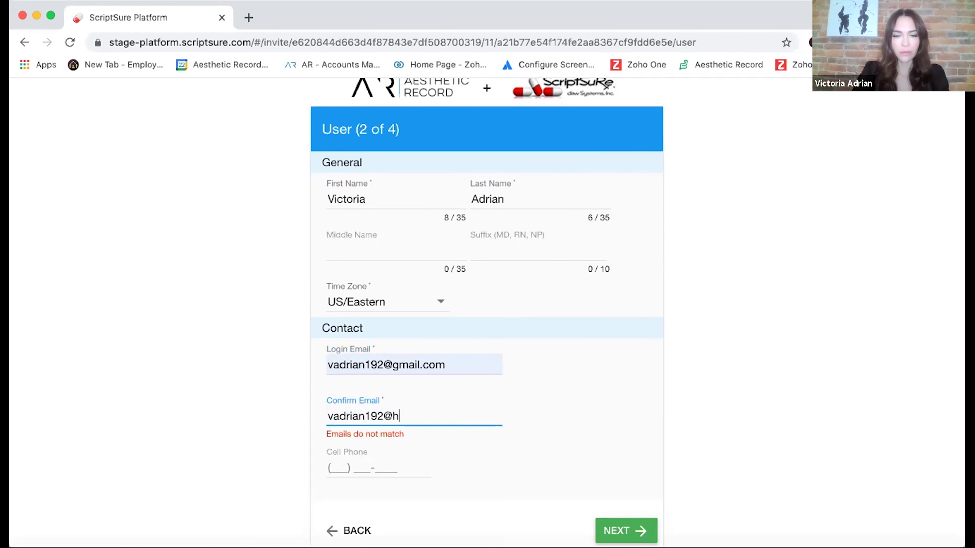
{"action": "key", "text": "Tab"}
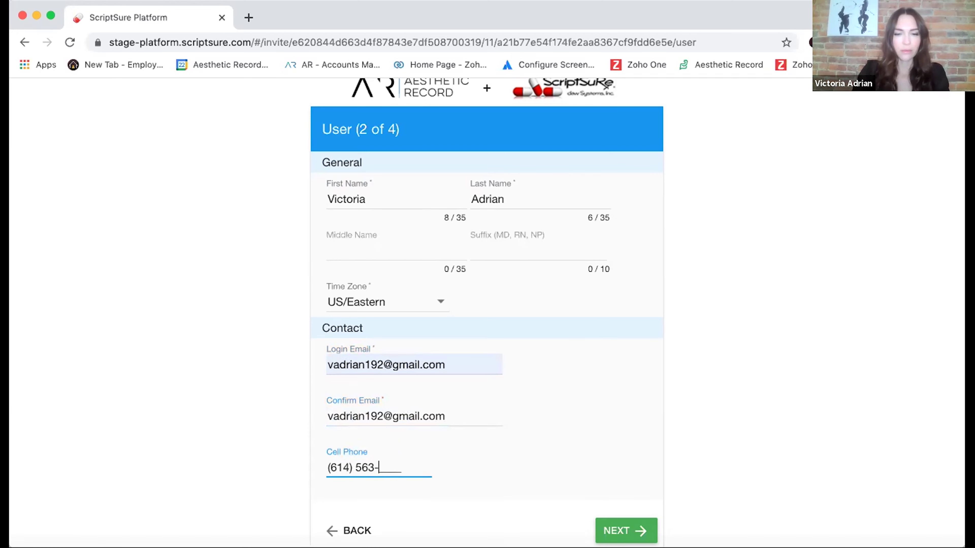
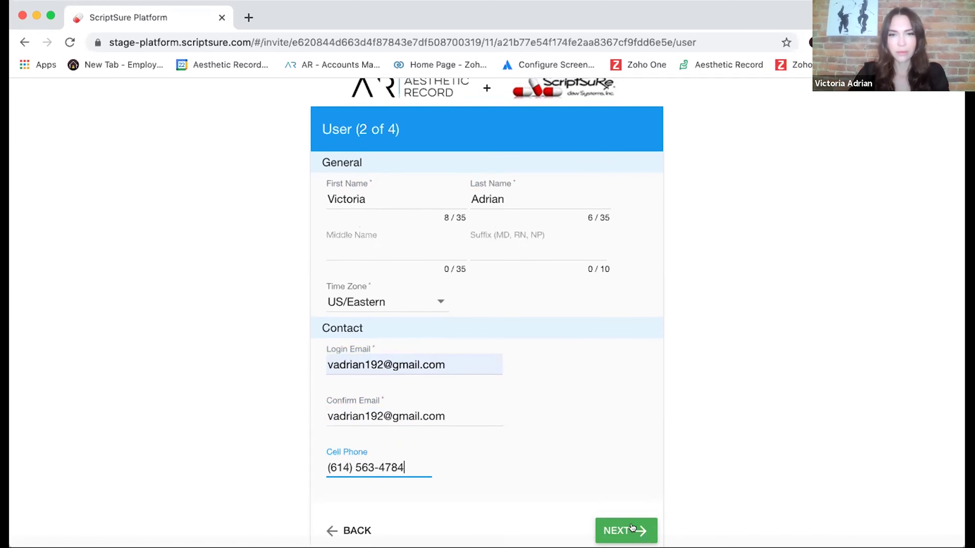
{"action": "left_click", "coordinate": [633, 529]}
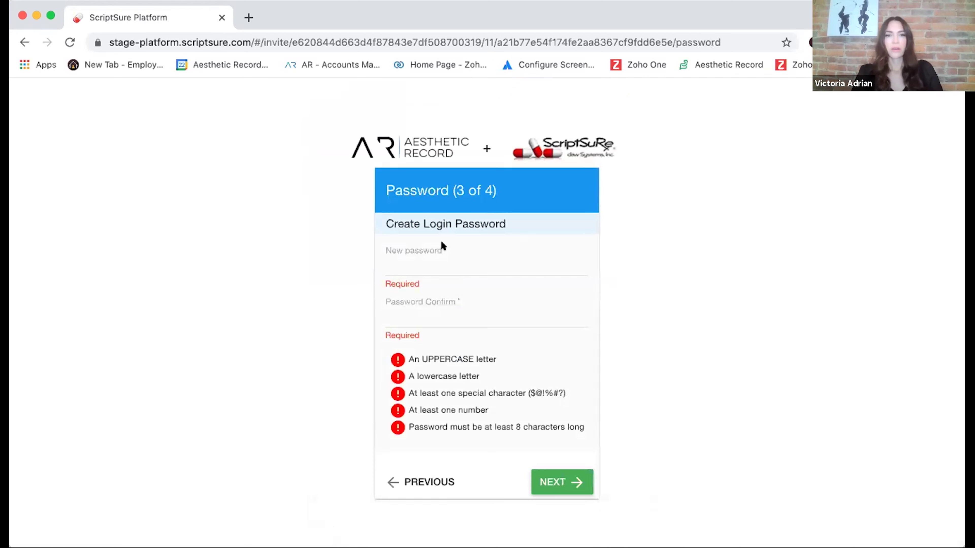
Step: Set and confirm the new login password to reach the Identification step
{"action": "left_click", "coordinate": [445, 266]}
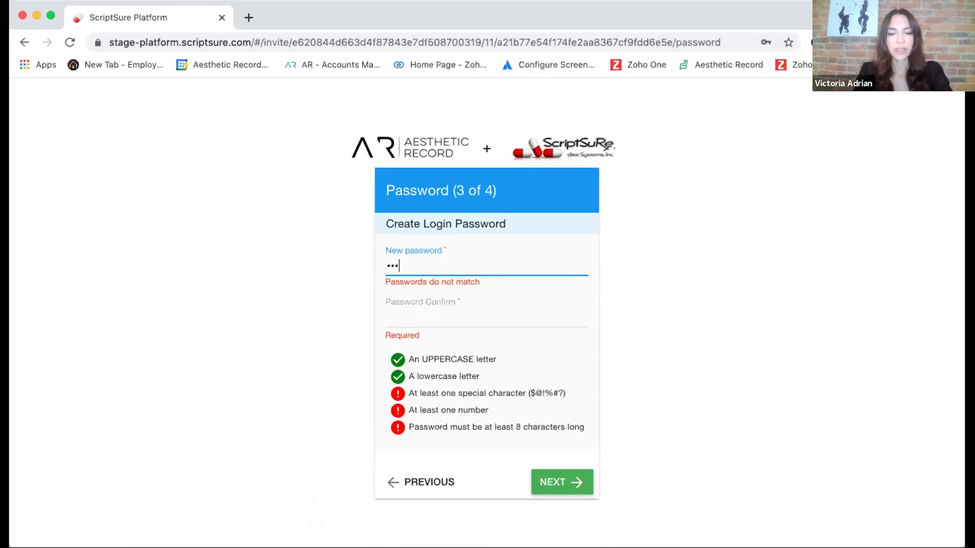
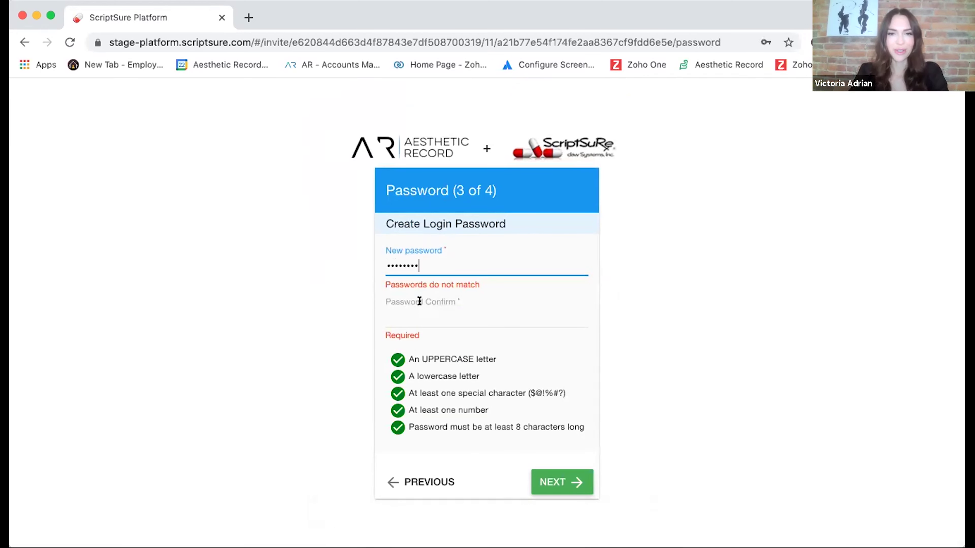
{"action": "left_click", "coordinate": [419, 302]}
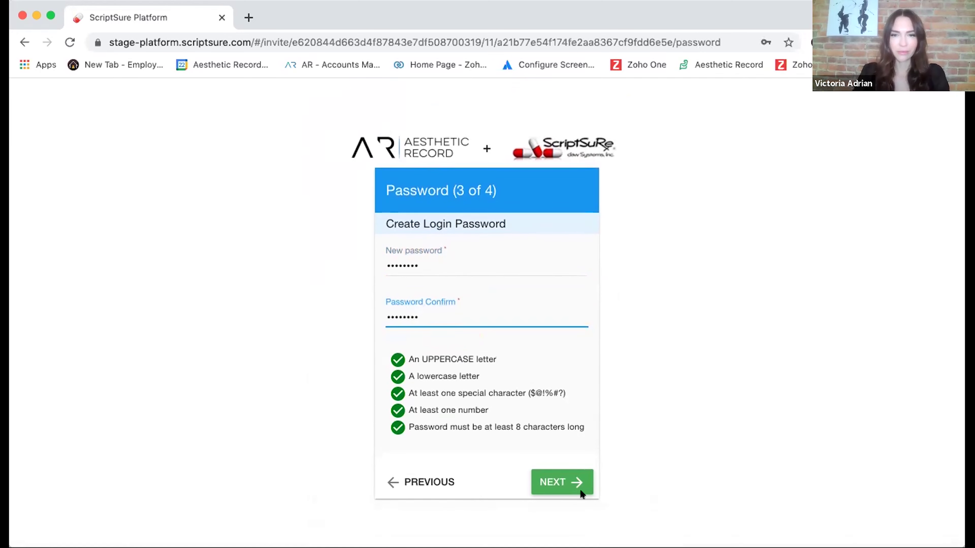
{"action": "left_click", "coordinate": [548, 484]}
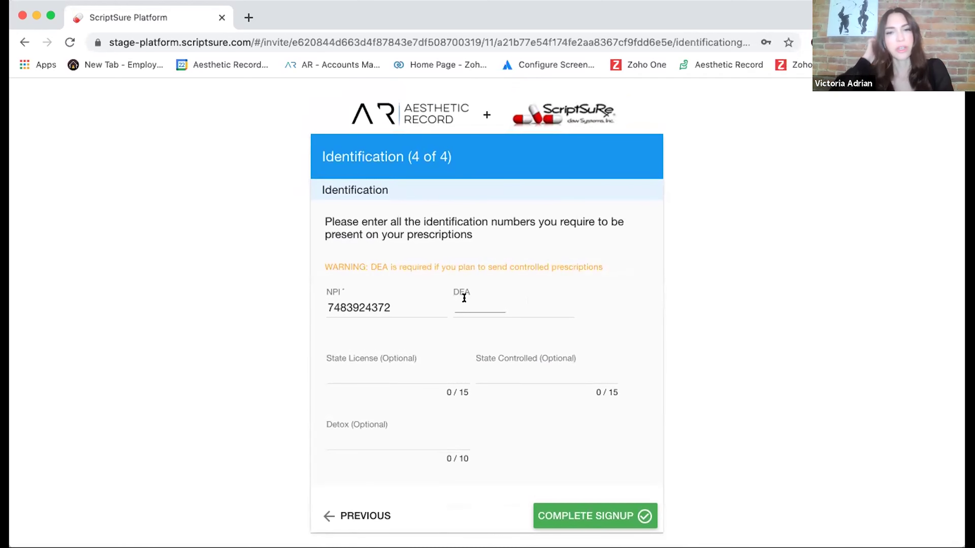
Step: Leave the DEA number field empty and scroll through the Identification page
{"action": "left_click", "coordinate": [458, 292]}
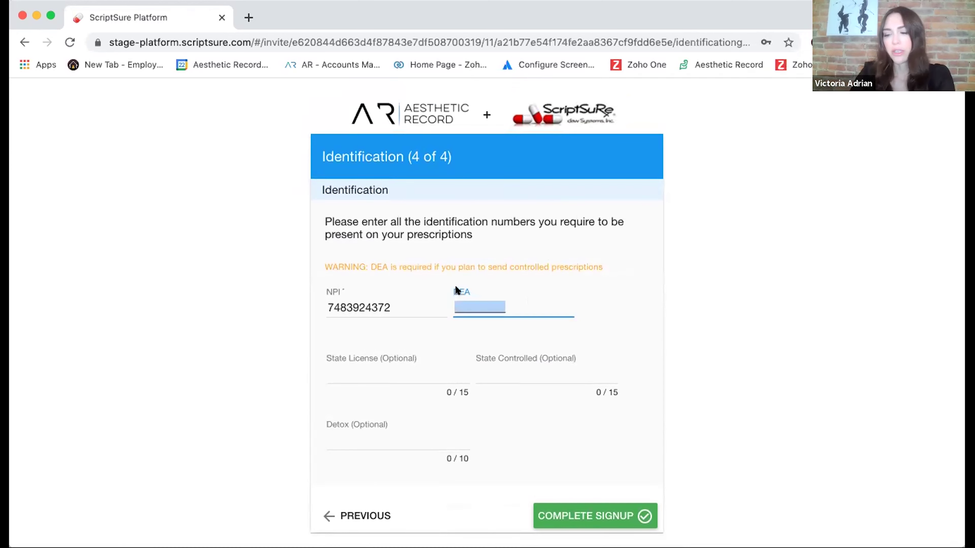
{"action": "left_click", "coordinate": [454, 283]}
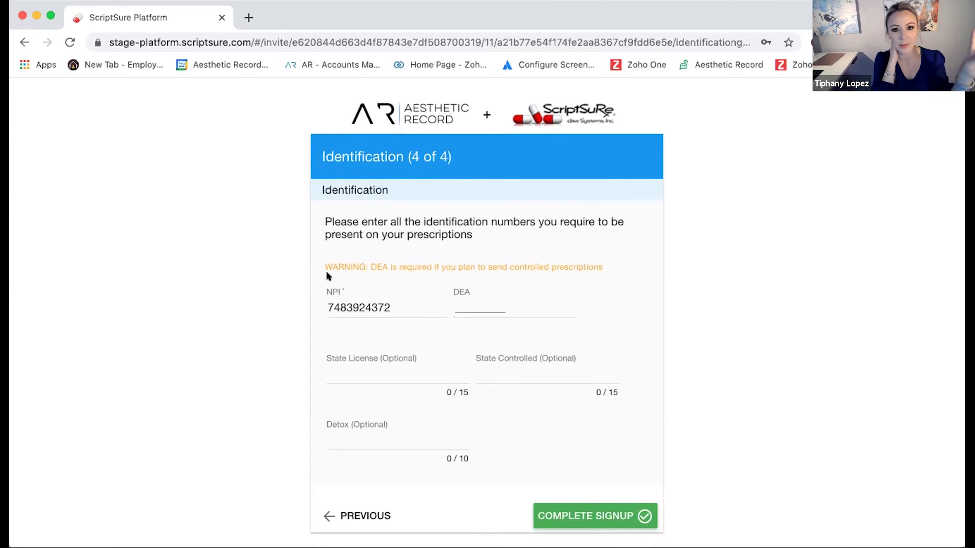
{"action": "scroll", "coordinate": [363, 356], "scroll_direction": "up", "scroll_amount": 5}
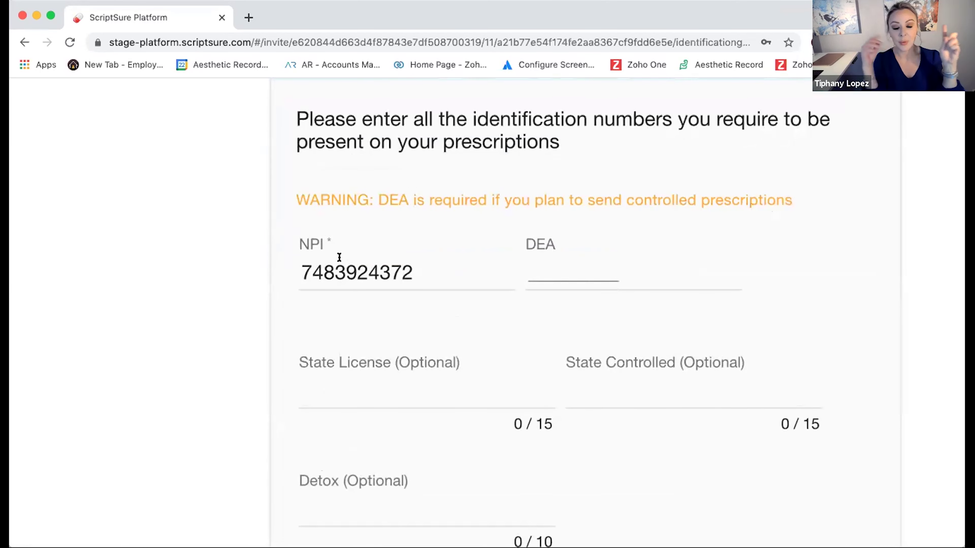
{"action": "scroll", "coordinate": [405, 262], "scroll_direction": "right", "scroll_amount": 5}
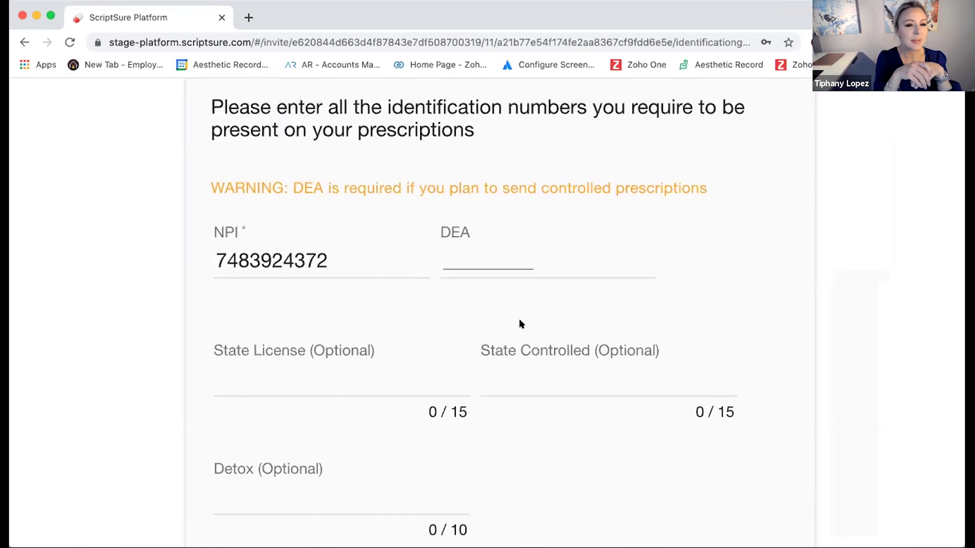
{"action": "scroll", "coordinate": [519, 320], "scroll_direction": "down", "scroll_amount": 2}
{"action": "scroll", "coordinate": [519, 320], "scroll_direction": "down", "scroll_amount": 3}
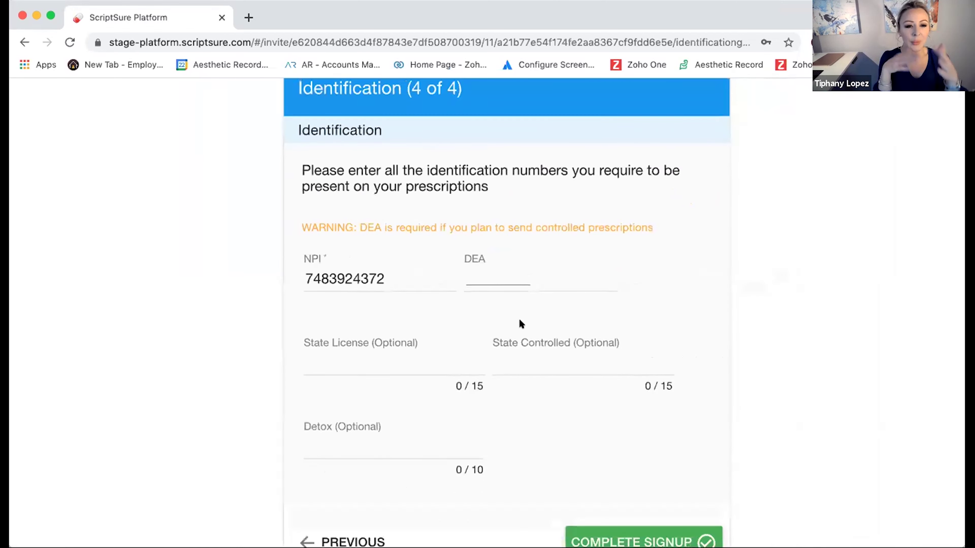
{"action": "scroll", "coordinate": [520, 321], "scroll_direction": "down", "scroll_amount": 5}
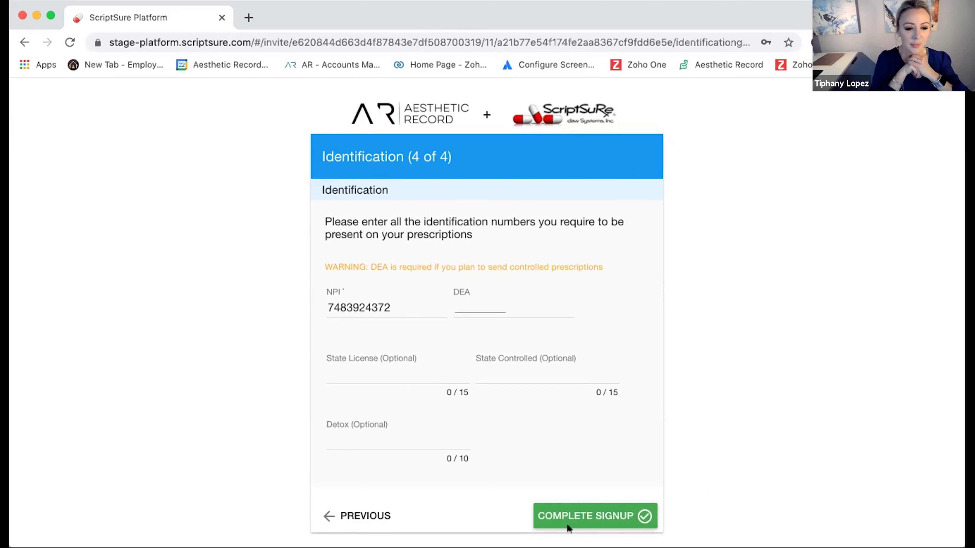
Step: Complete signup skipping the DEA number and accept all EULA and HIPAA terms
{"action": "left_click", "coordinate": [555, 516]}
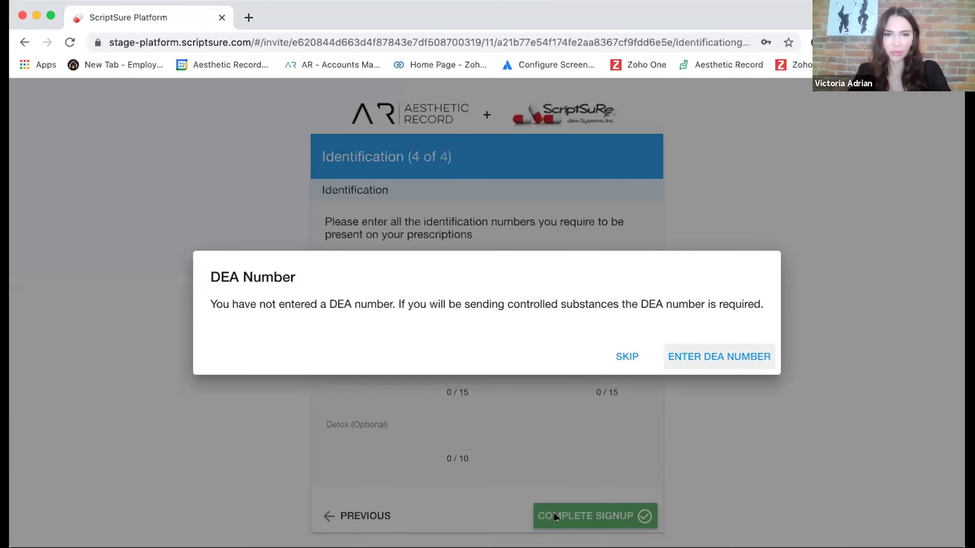
{"action": "left_click", "coordinate": [623, 355]}
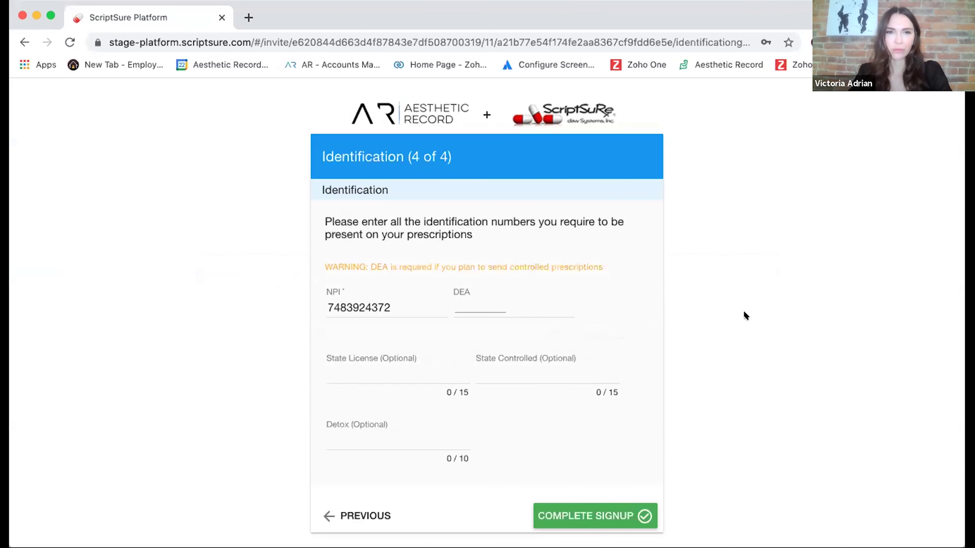
{"action": "left_click", "coordinate": [636, 510]}
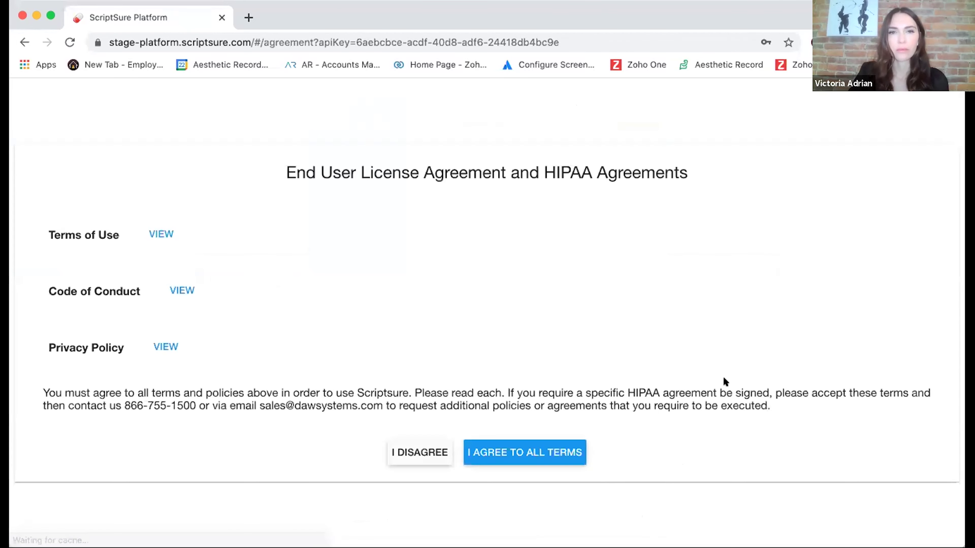
{"action": "left_click", "coordinate": [515, 451]}
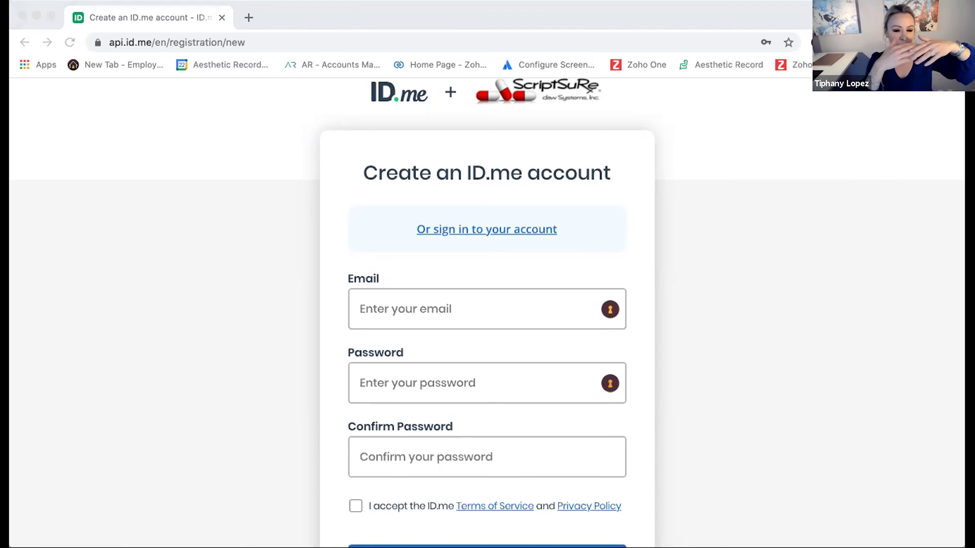
Step: Return to the browser and enter the account email, switching to the ID.me sign-in page
{"action": "left_click", "coordinate": [955, 537]}
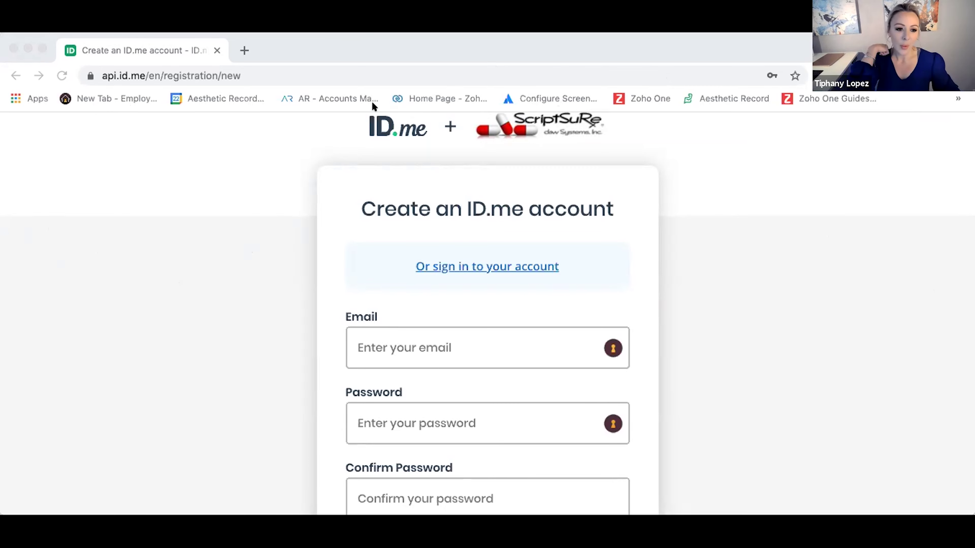
{"action": "left_click", "coordinate": [5, 48]}
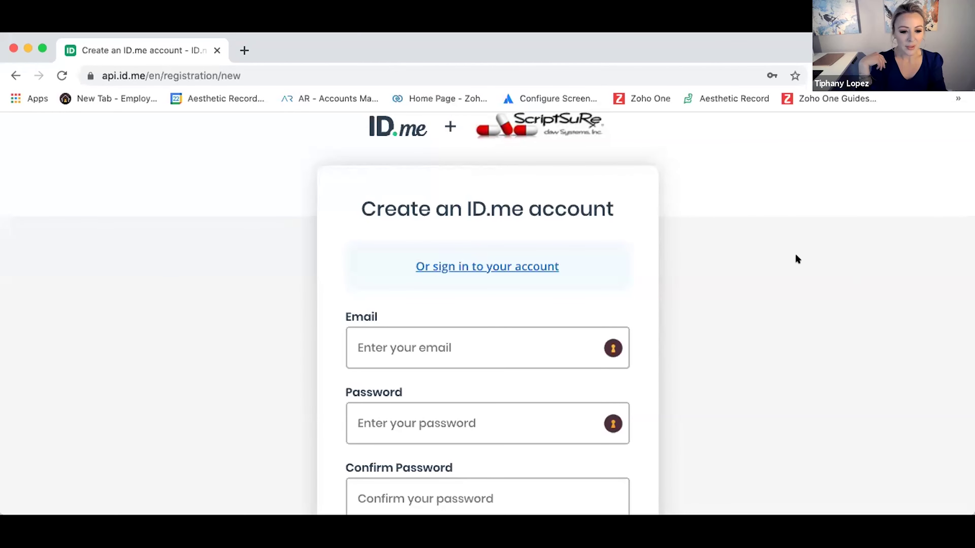
{"action": "scroll", "coordinate": [690, 379], "scroll_direction": "down", "scroll_amount": 1}
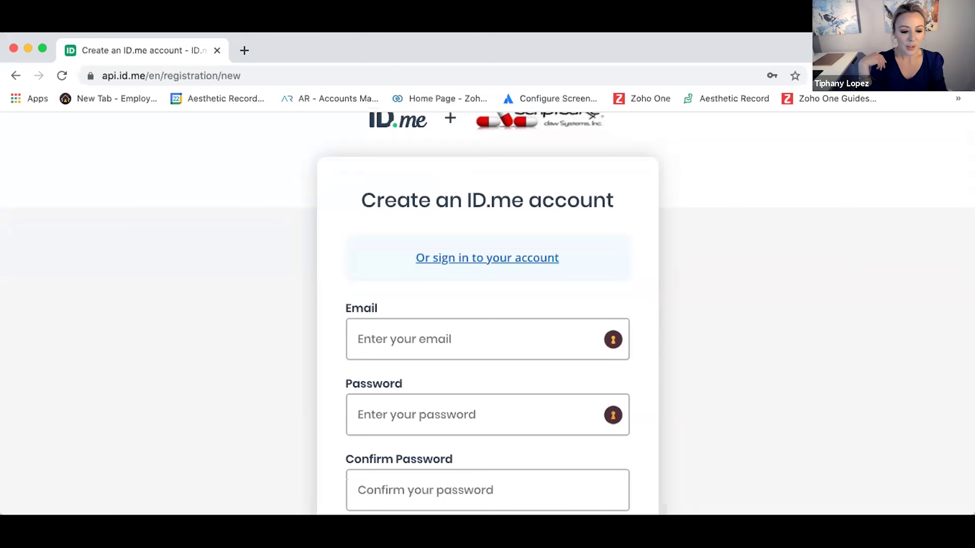
{"action": "scroll", "coordinate": [519, 295], "scroll_direction": "down", "scroll_amount": 5}
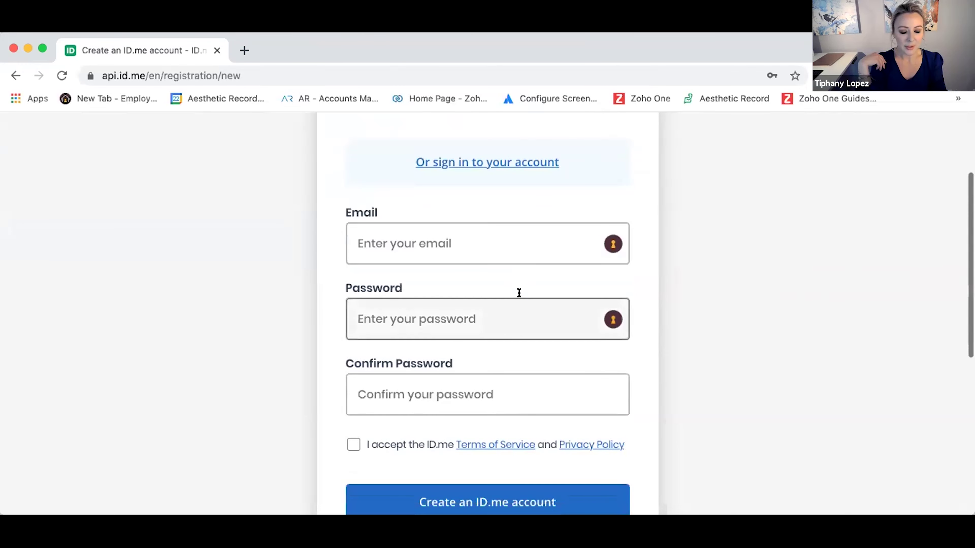
{"action": "left_click", "coordinate": [408, 231]}
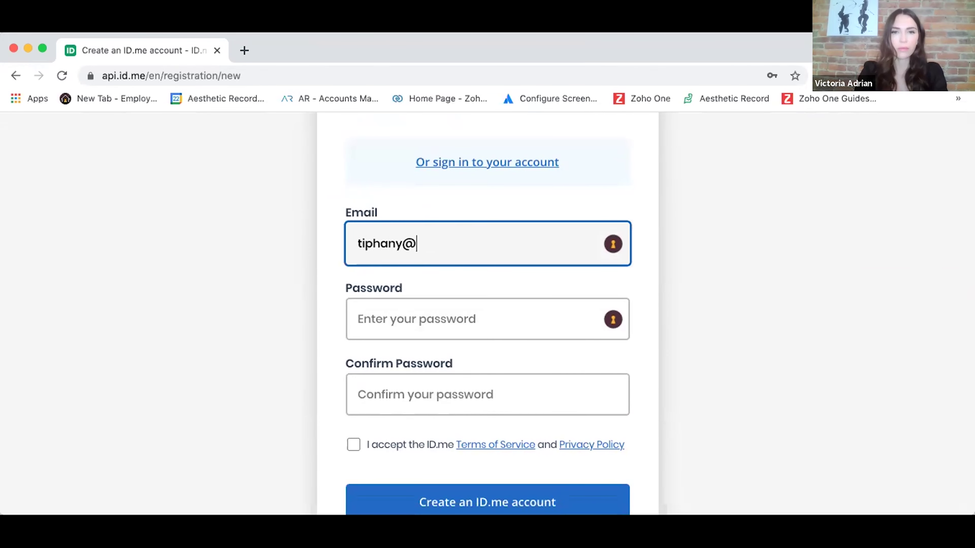
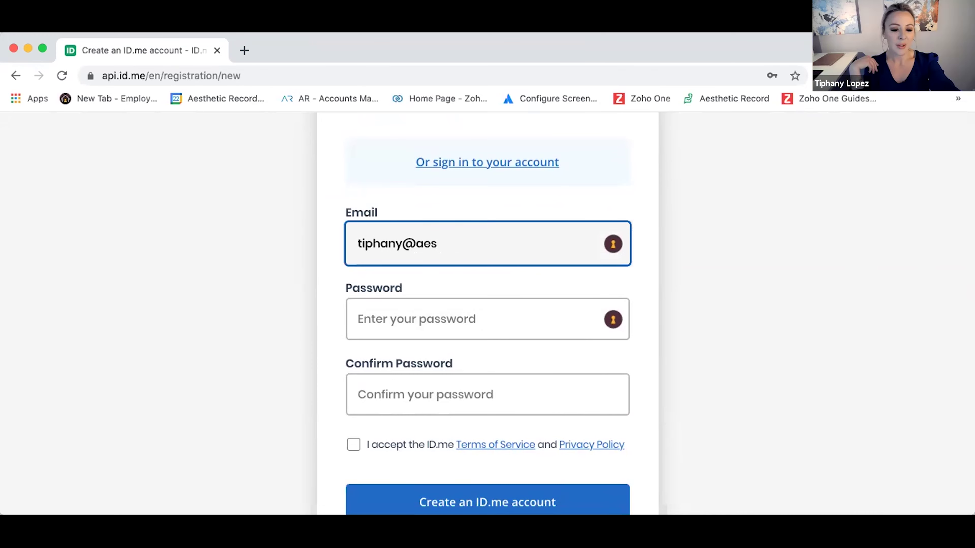
{"action": "key", "text": "Return"}
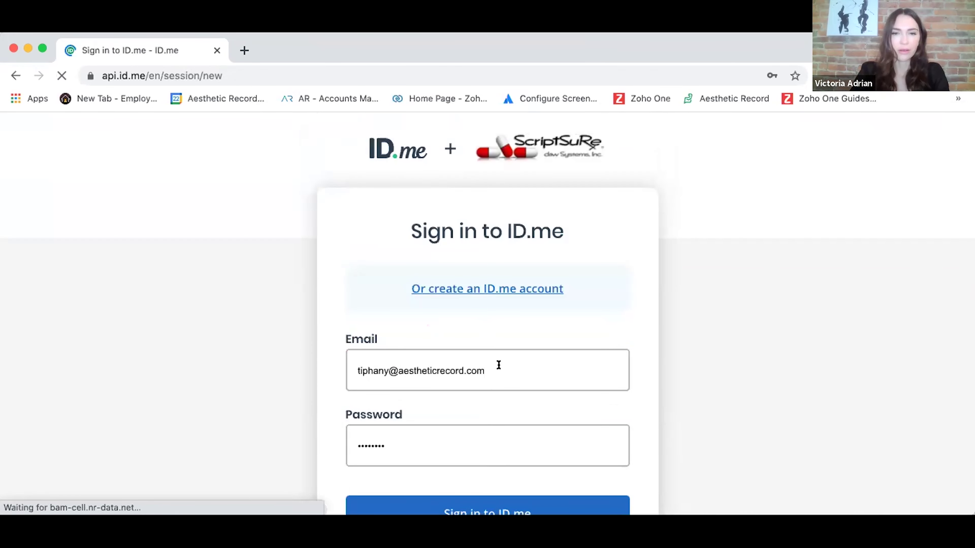
Step: Sign in to ID.me with the autofilled credentials, declining to save the password
{"action": "scroll", "coordinate": [488, 384], "scroll_direction": "down", "scroll_amount": 3}
{"action": "left_click", "coordinate": [490, 404]}
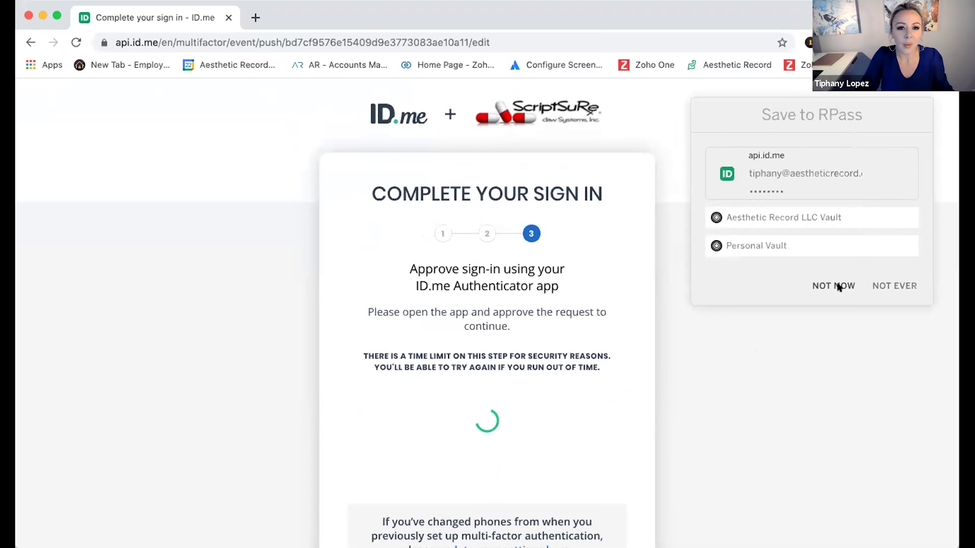
{"action": "left_click", "coordinate": [837, 284]}
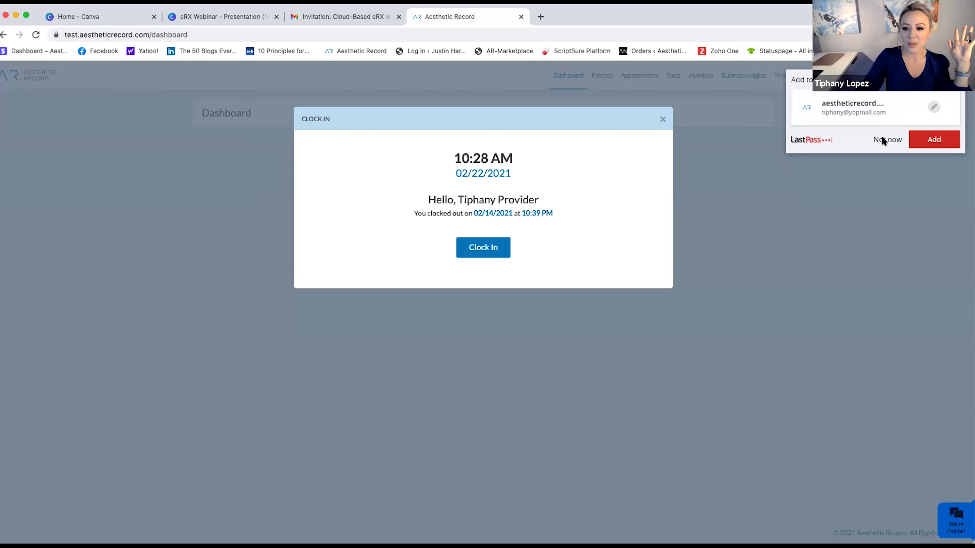
{"action": "left_click", "coordinate": [881, 140]}
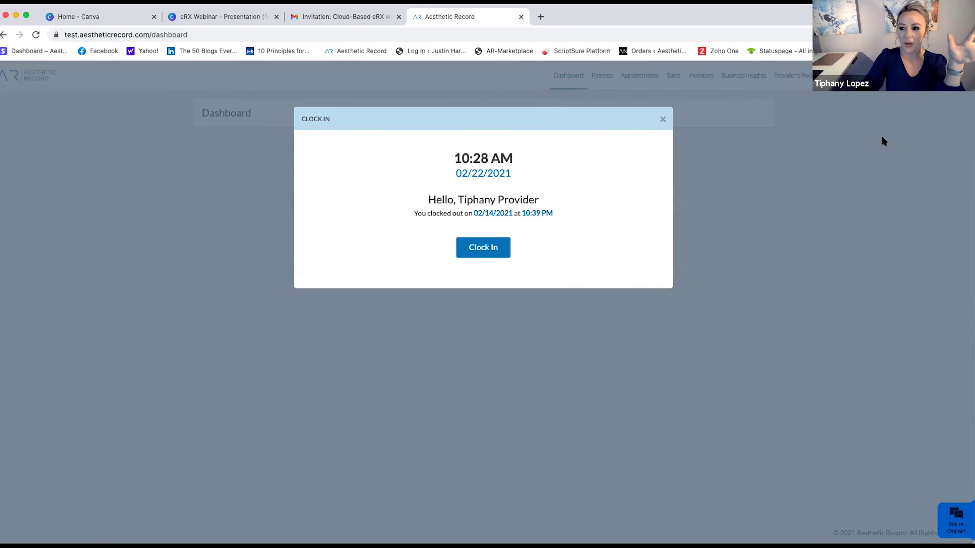
Step: Dismiss the clock-in prompt and open ePrescribing's Prescribers in profile settings
{"action": "left_click", "coordinate": [663, 119]}
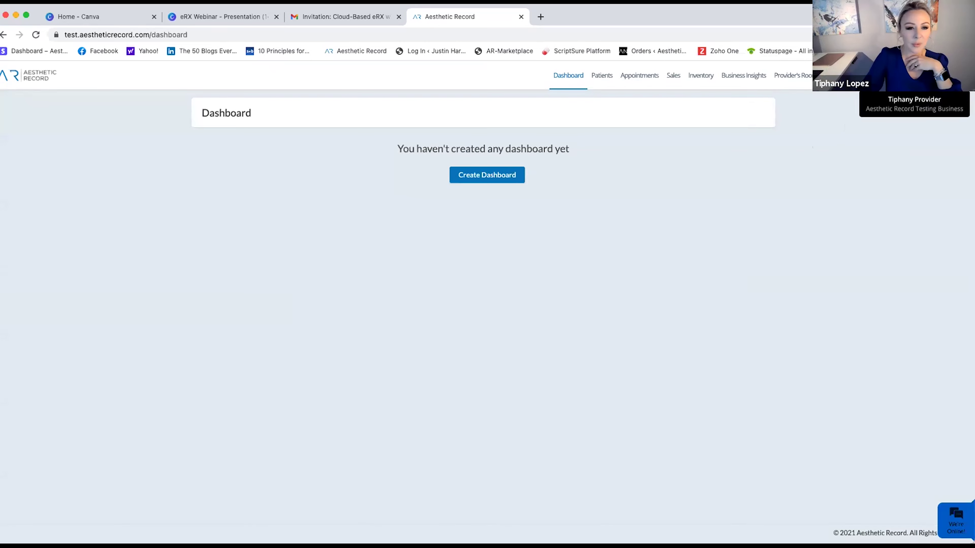
{"action": "left_click", "coordinate": [915, 104]}
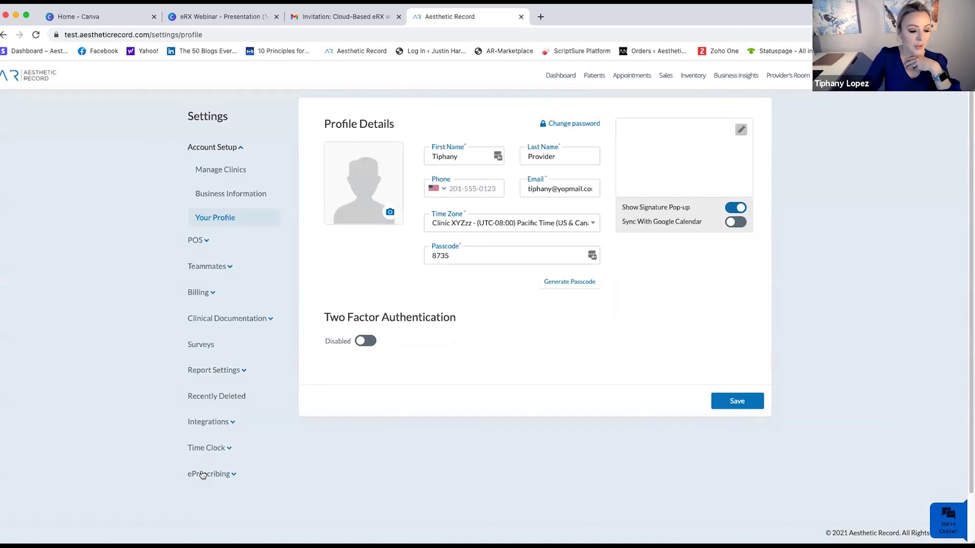
{"action": "left_click", "coordinate": [202, 474]}
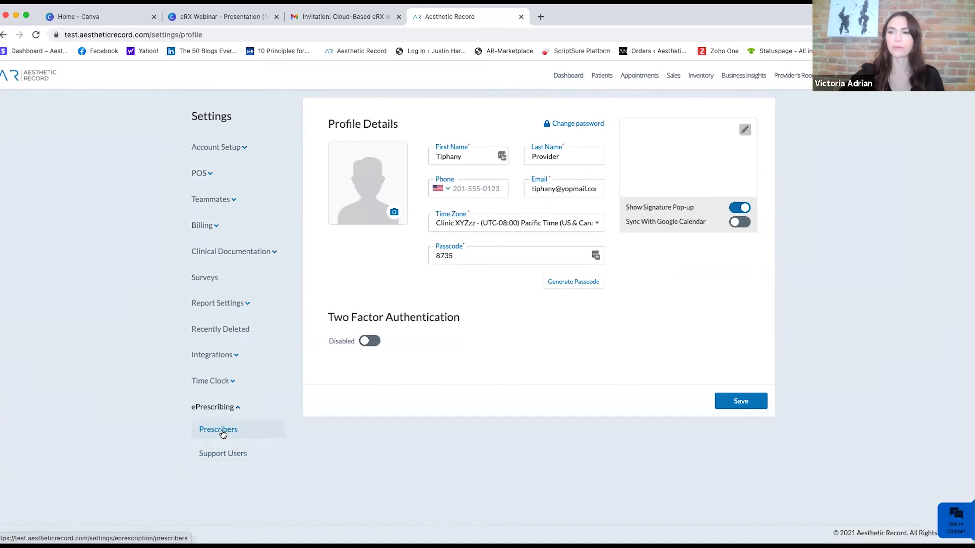
{"action": "left_click", "coordinate": [219, 430]}
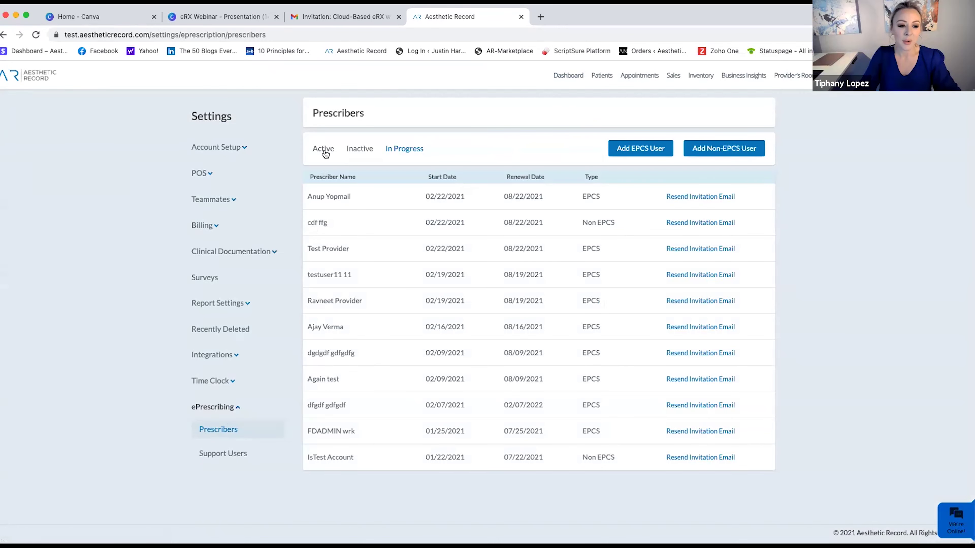
Step: Check the Active, Inactive and In Progress prescriber lists, then open Add EPCS User
{"action": "left_click", "coordinate": [325, 151]}
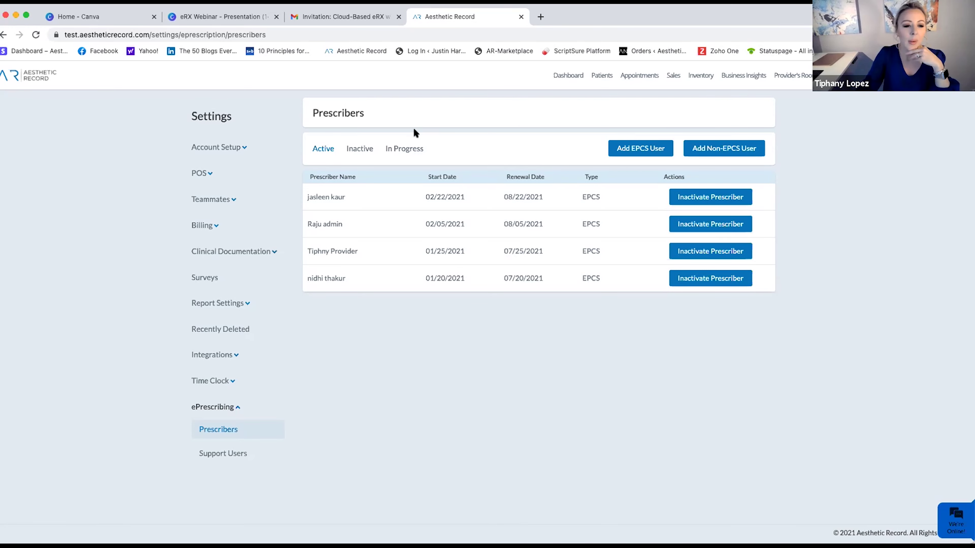
{"action": "left_click", "coordinate": [350, 150]}
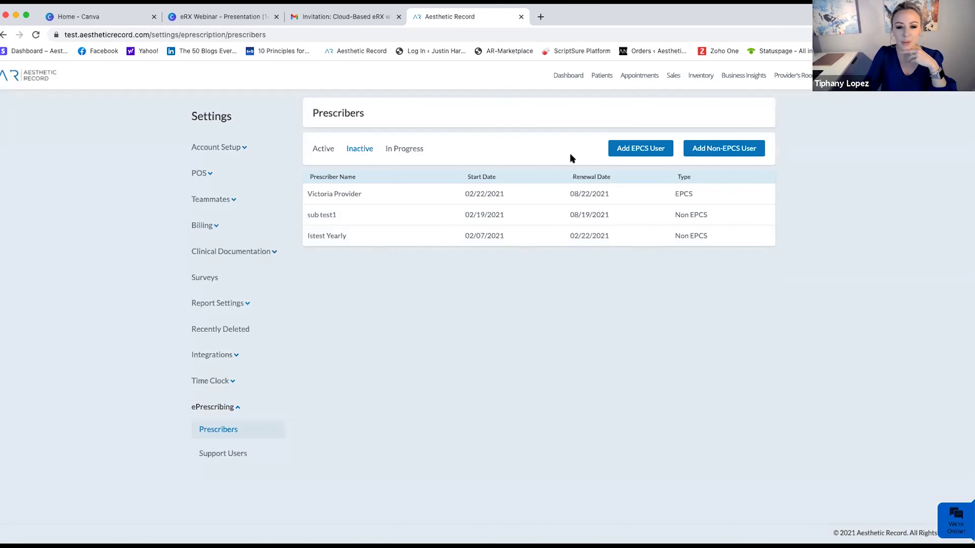
{"action": "left_click", "coordinate": [404, 150]}
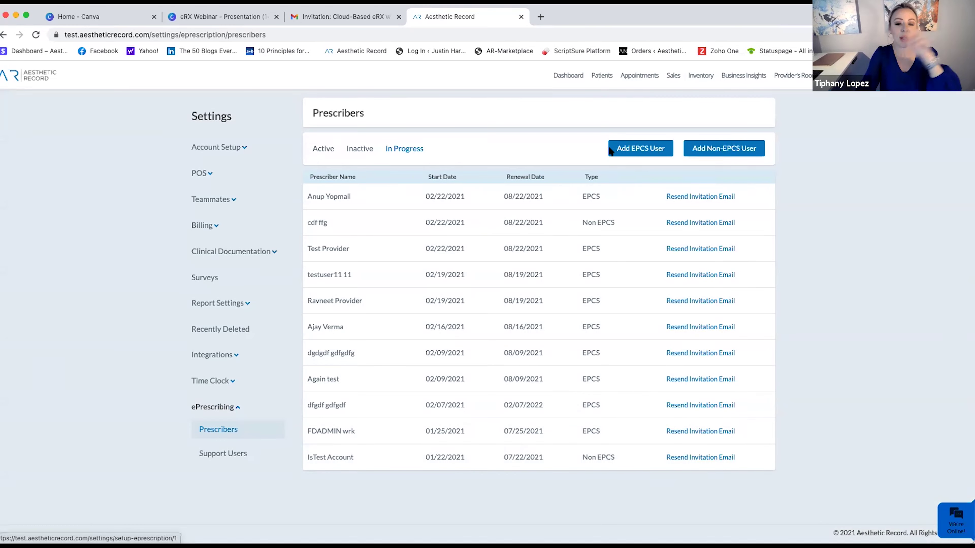
{"action": "left_click", "coordinate": [629, 148]}
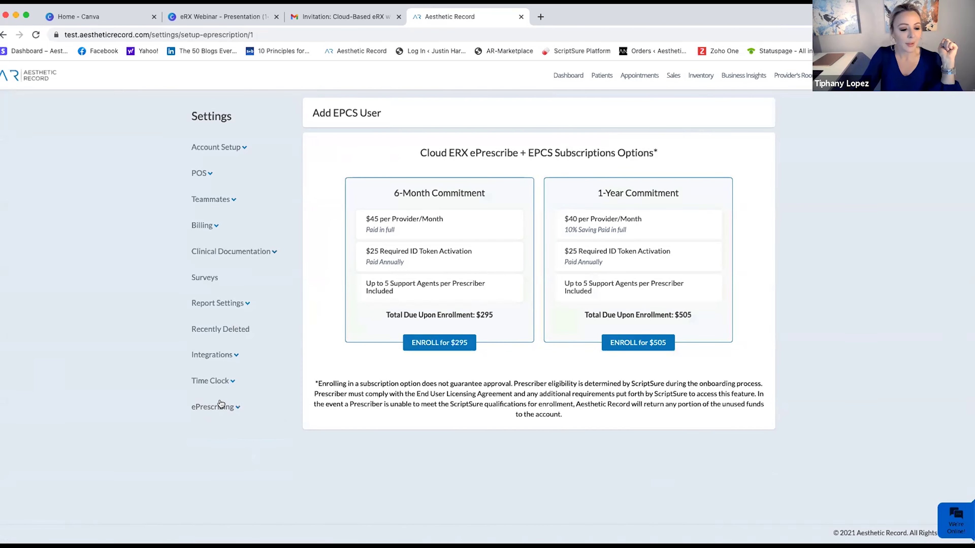
Step: Open the Support Agents page under the ePrescribing settings, showing two in-progress agents
{"action": "left_click", "coordinate": [215, 414]}
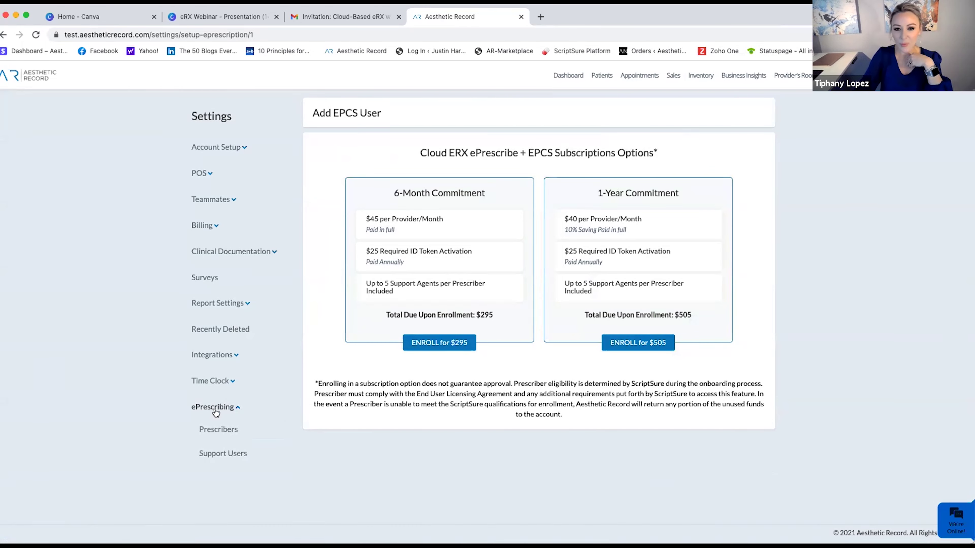
{"action": "left_click", "coordinate": [219, 454]}
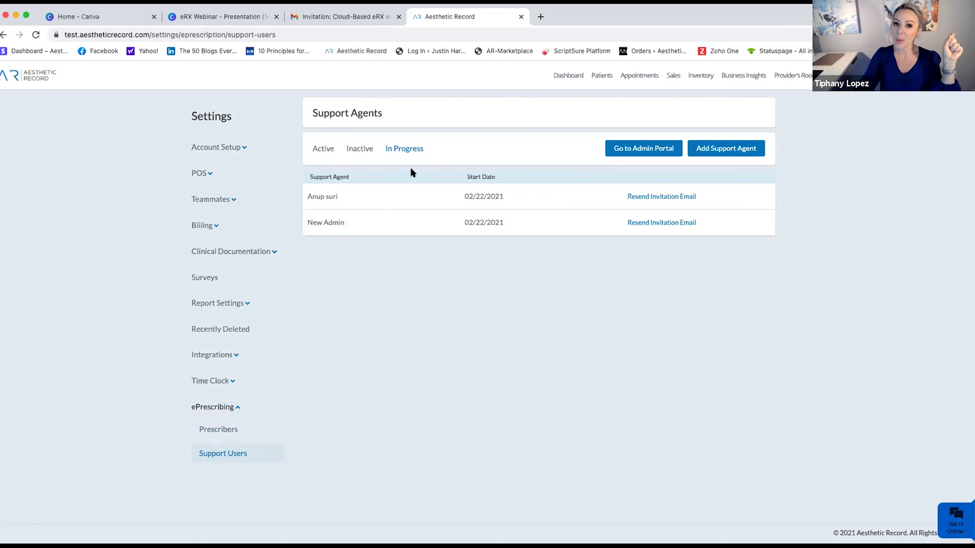
Step: Enroll an external support agent with their first name, last name and e-mail, then view Active agents
{"action": "left_click", "coordinate": [726, 149]}
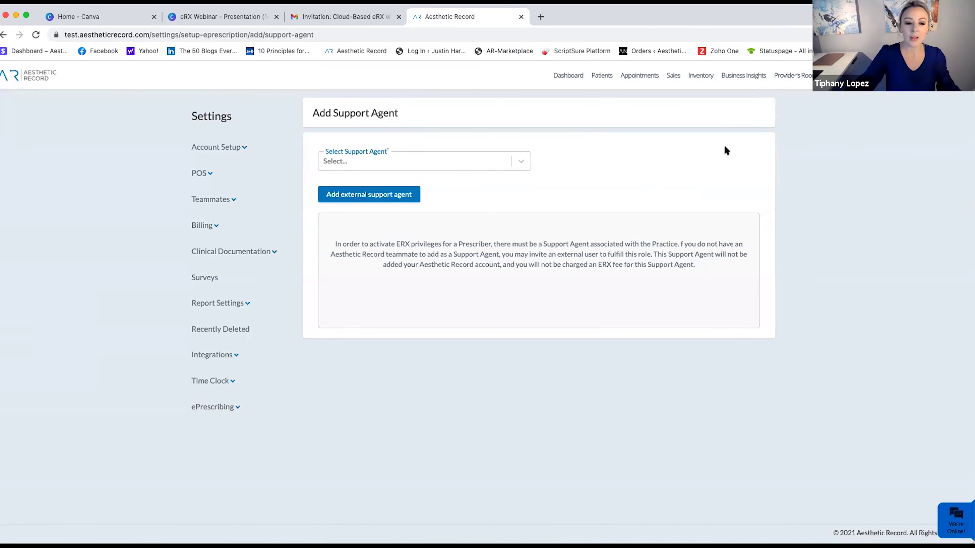
{"action": "left_click", "coordinate": [370, 195]}
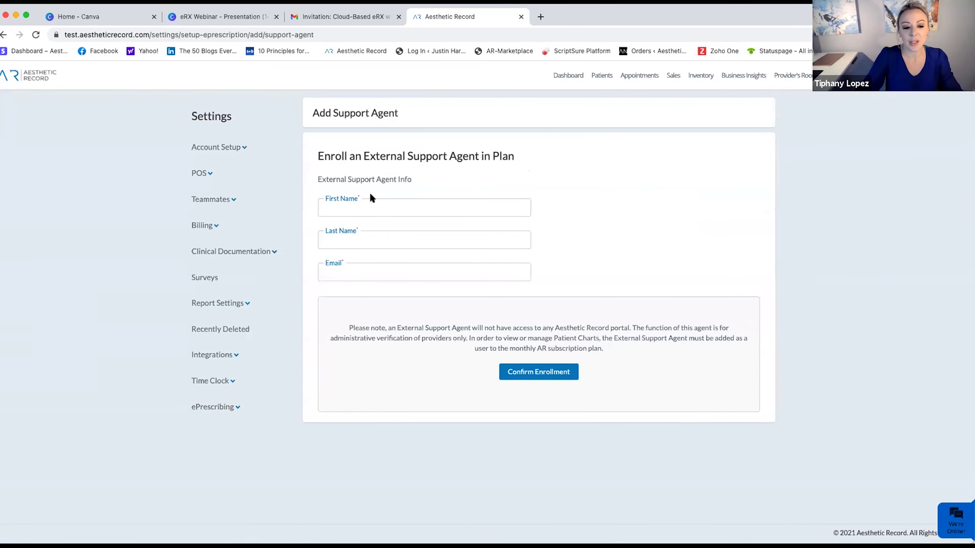
{"action": "left_click", "coordinate": [371, 202]}
{"action": "key", "text": "Tab"}
{"action": "key", "text": "Tab"}
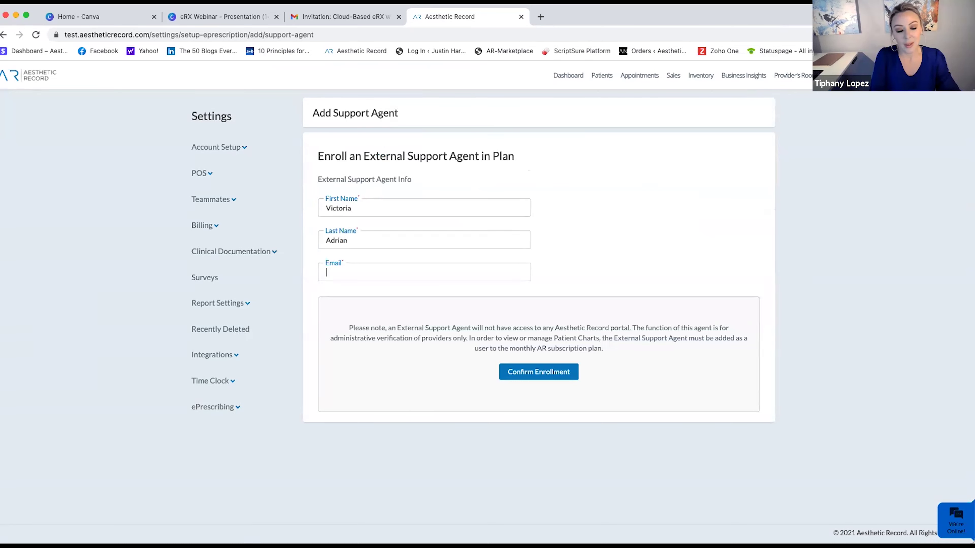
{"action": "type", "text": "test@ar.co"}
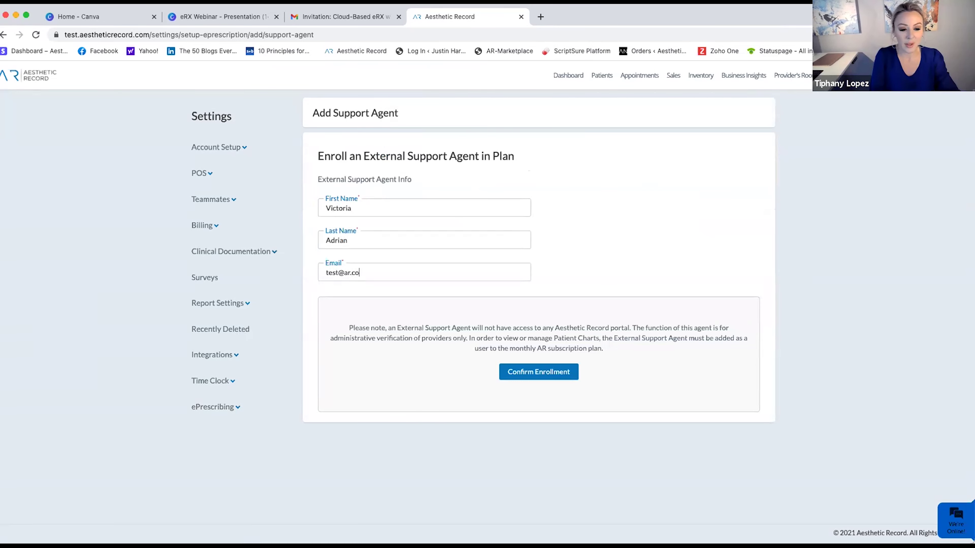
{"action": "type", "text": "m"}
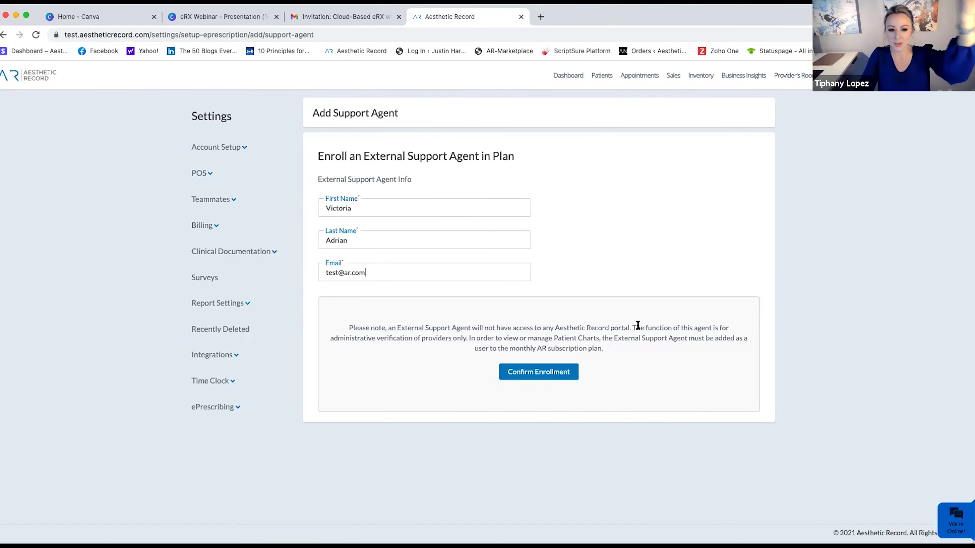
{"action": "left_click", "coordinate": [553, 375]}
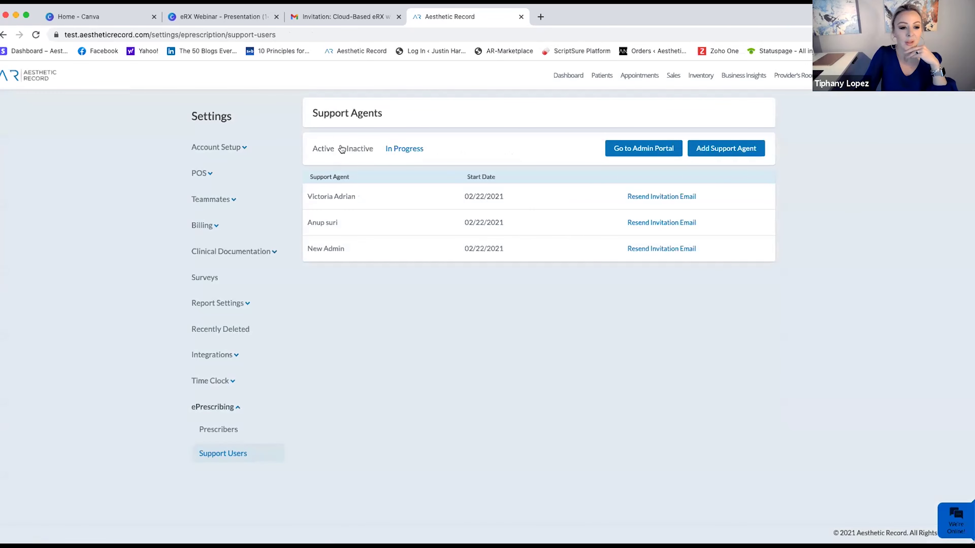
{"action": "left_click", "coordinate": [322, 148]}
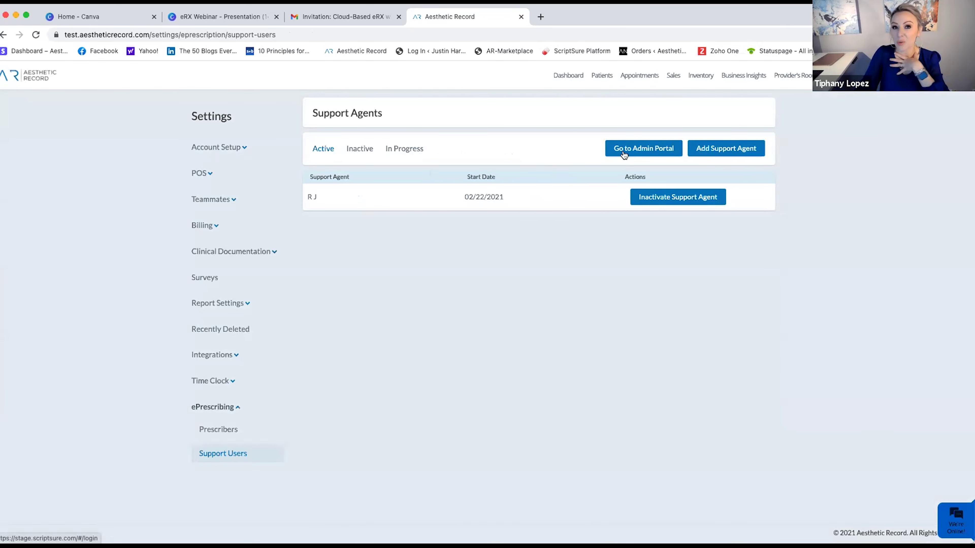
Step: Enroll an existing teammate from the Select Support Agent list as a support agent
{"action": "left_click", "coordinate": [713, 153]}
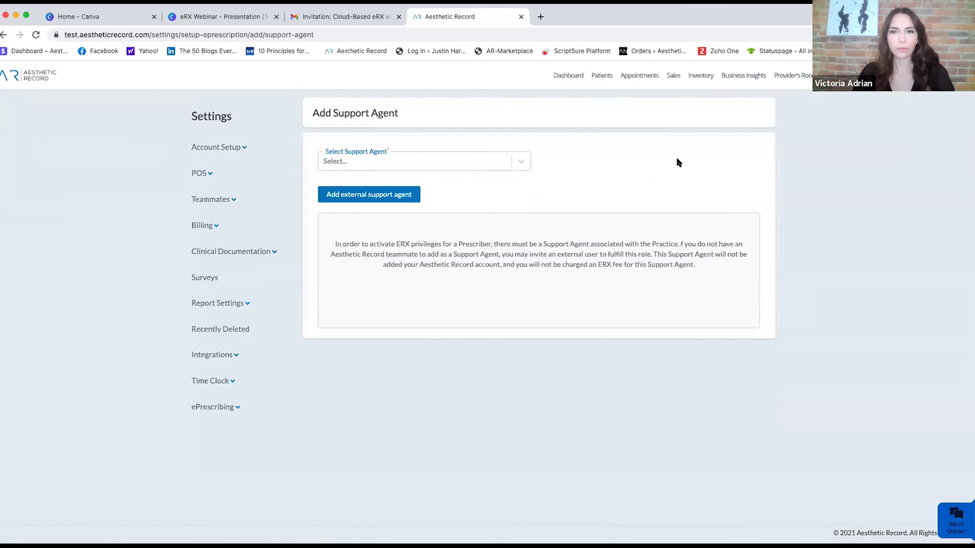
{"action": "left_click", "coordinate": [422, 162]}
{"action": "scroll", "coordinate": [423, 272], "scroll_direction": "down", "scroll_amount": 10}
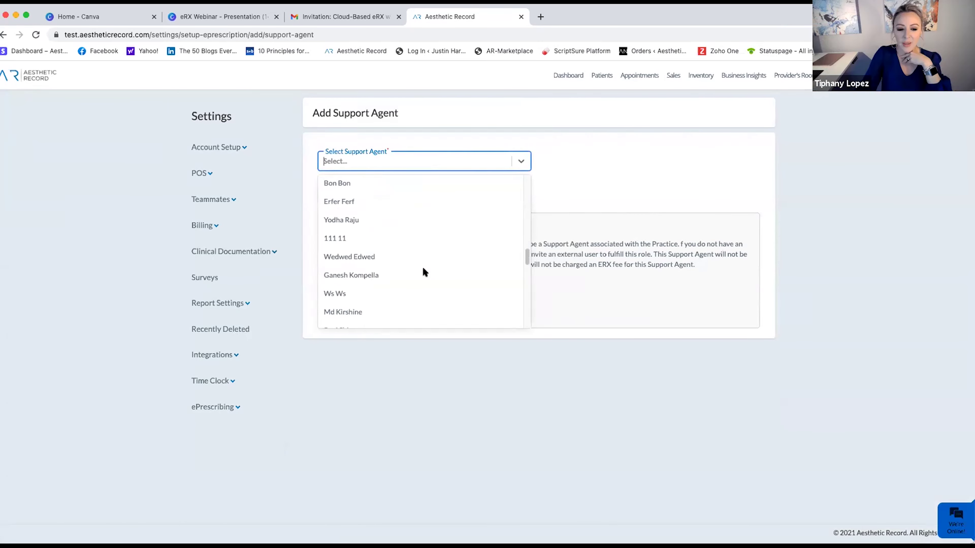
{"action": "scroll", "coordinate": [422, 269], "scroll_direction": "down", "scroll_amount": 5}
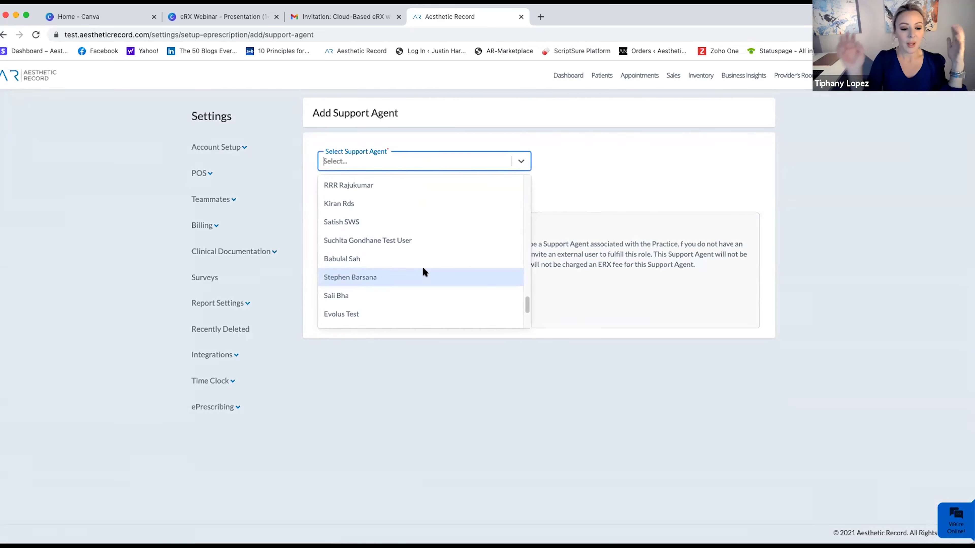
{"action": "scroll", "coordinate": [424, 270], "scroll_direction": "up", "scroll_amount": 8}
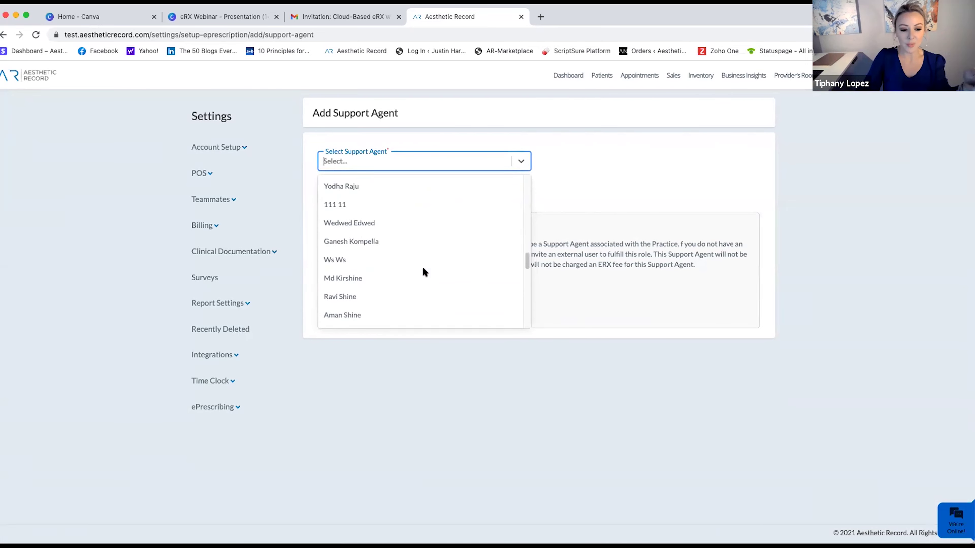
{"action": "scroll", "coordinate": [423, 269], "scroll_direction": "up", "scroll_amount": 3}
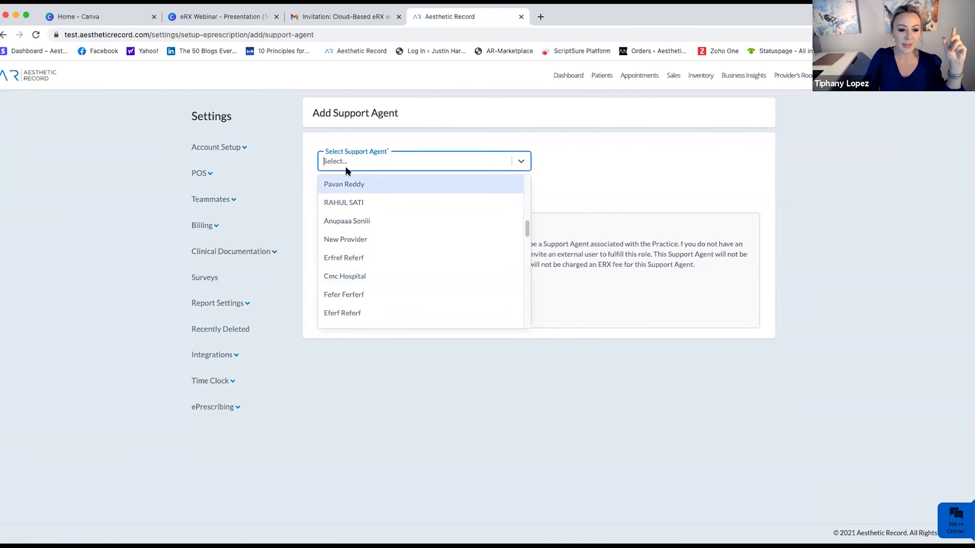
{"action": "left_click", "coordinate": [351, 180]}
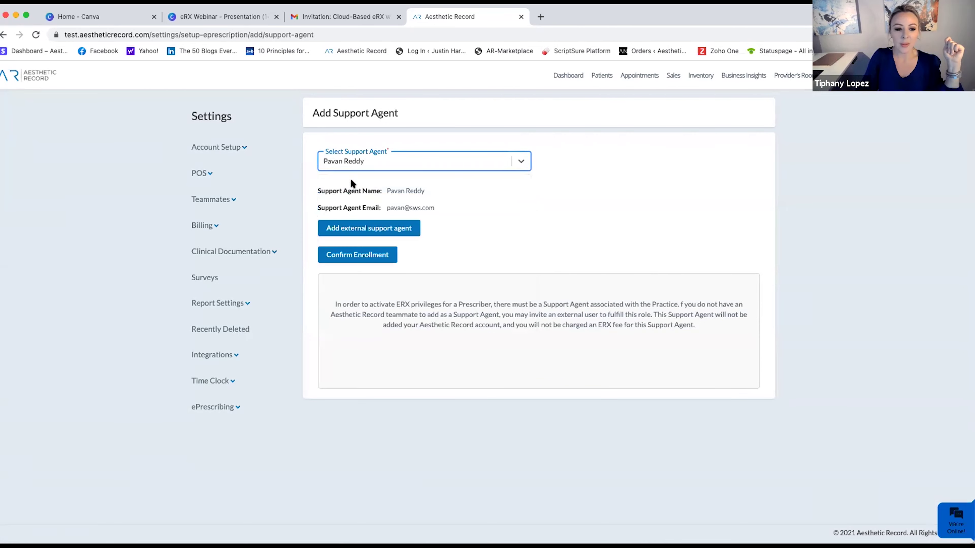
{"action": "left_click", "coordinate": [376, 256]}
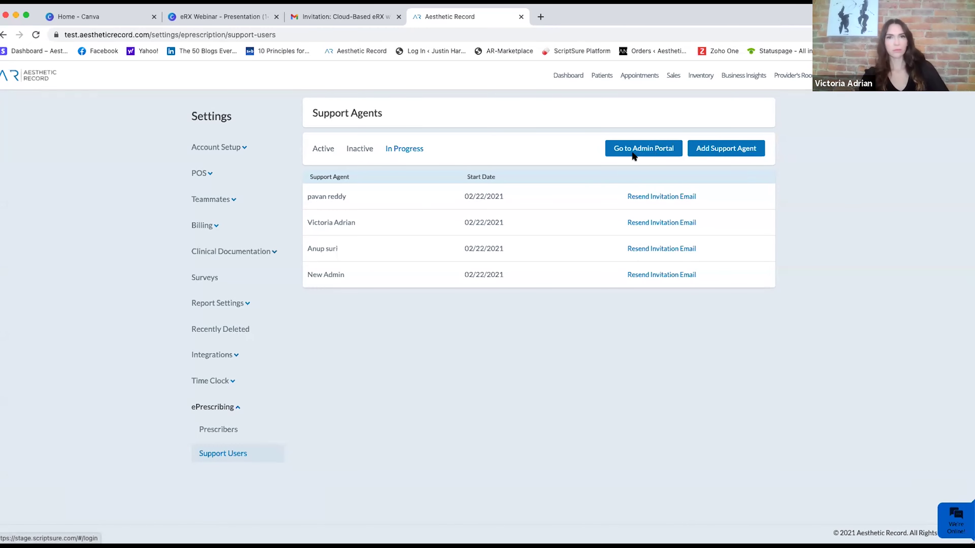
{"action": "left_click", "coordinate": [660, 149]}
Step: Close the ScriptSure admin login tab and show the Patients list of 787 patients
{"action": "left_click", "coordinate": [433, 300]}
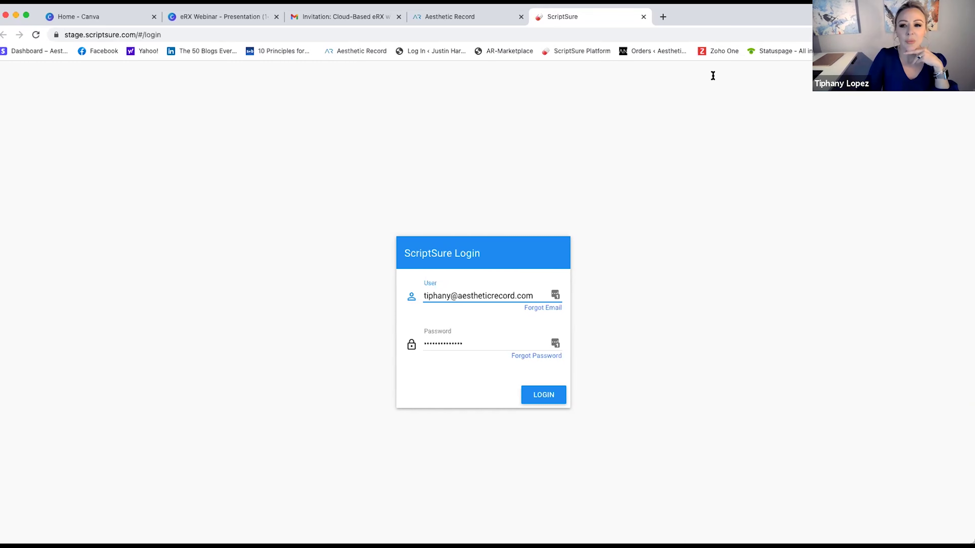
{"action": "left_click", "coordinate": [643, 16]}
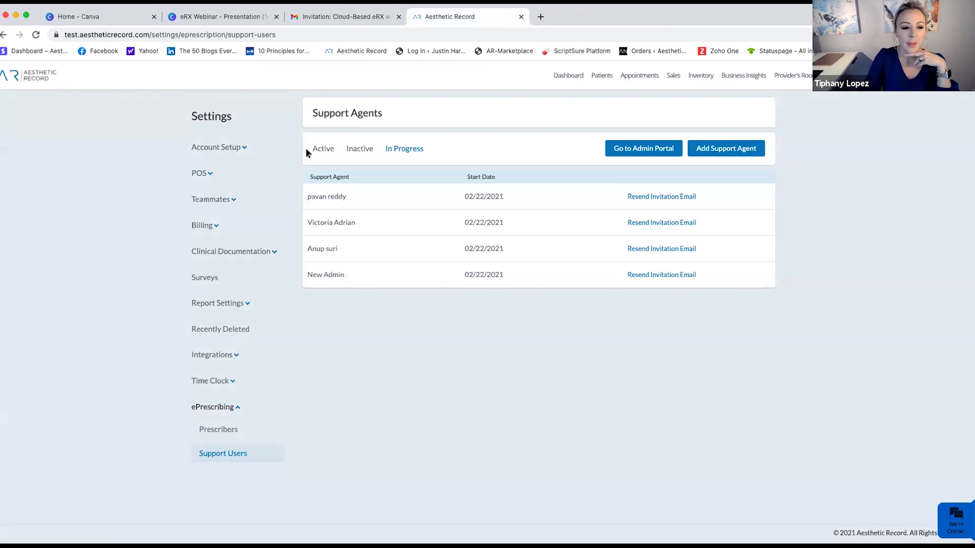
{"action": "left_click", "coordinate": [608, 76]}
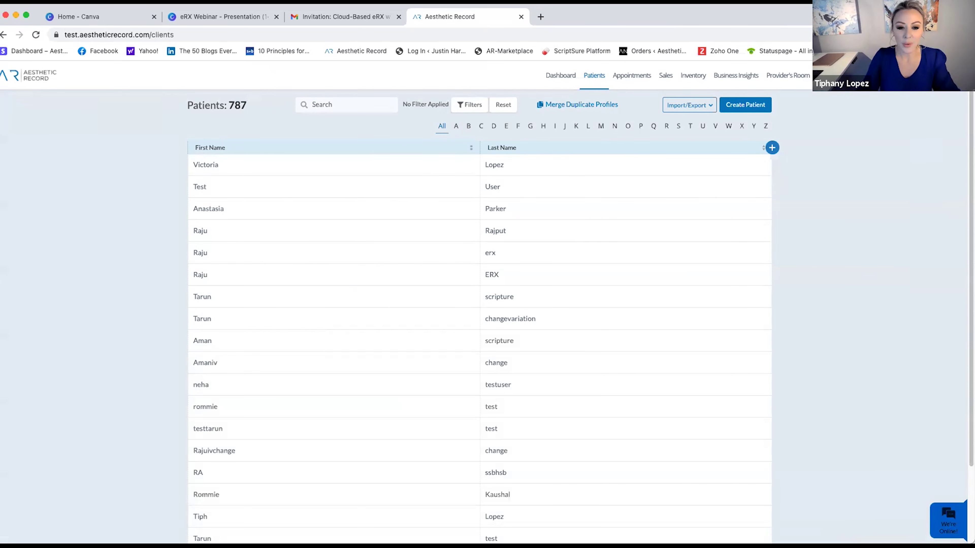
Step: Open the chosen patient's profile and start a new ePrescribe procedure for them
{"action": "left_click", "coordinate": [345, 212]}
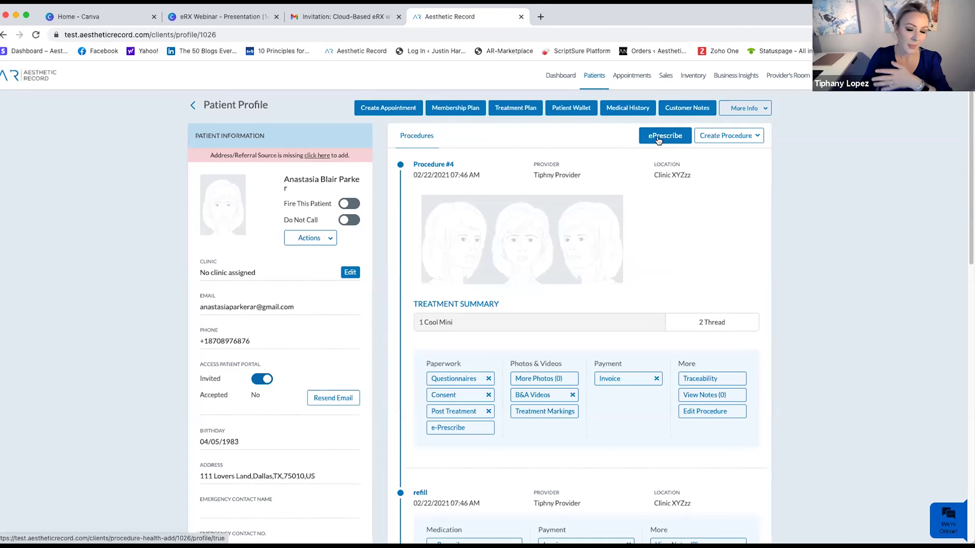
{"action": "left_click", "coordinate": [658, 136]}
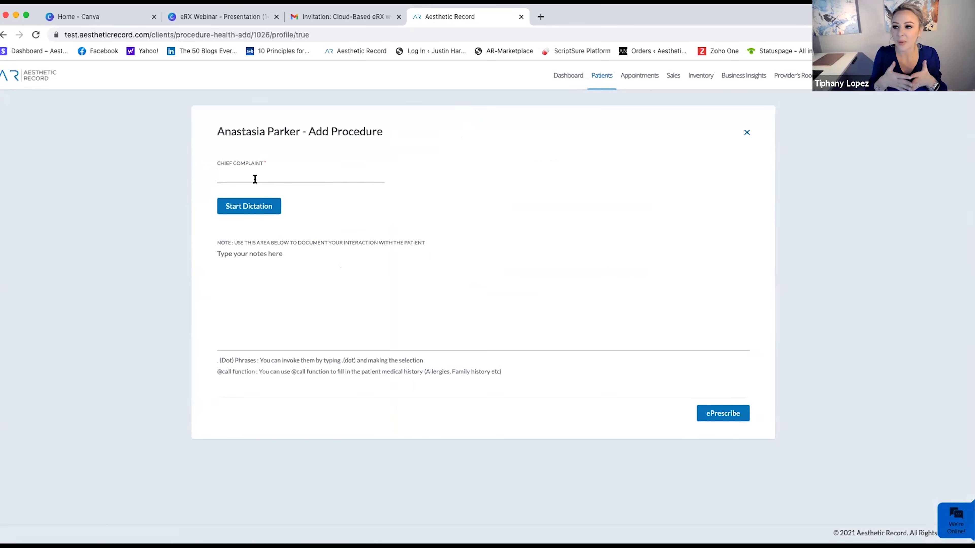
Step: Title the procedure 'Refill for Zyrtec', note the 8:50 refill call on 2/22, and open e-Prescribe
{"action": "type", "text": "Refill for Zyrtec"}
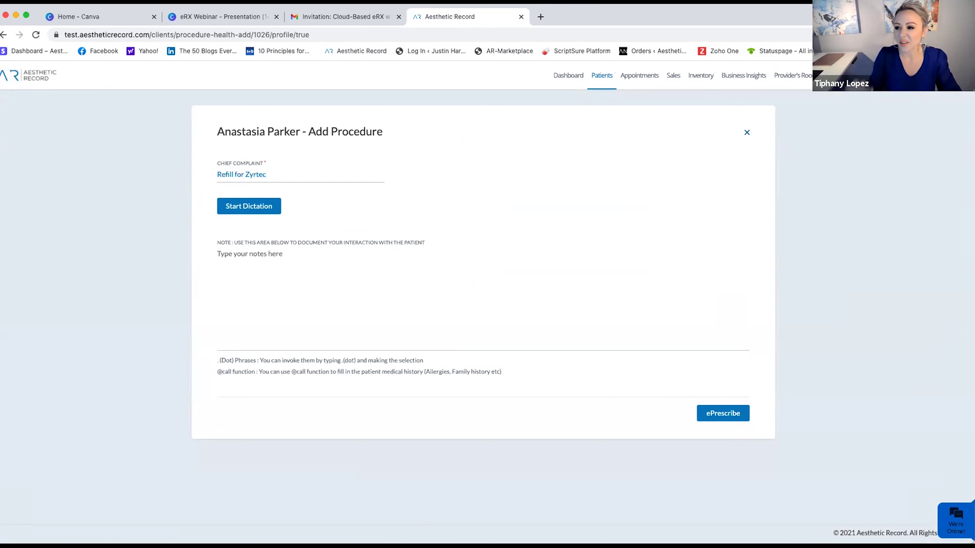
{"action": "left_click", "coordinate": [239, 275]}
{"action": "type", "text": "Patient ne"}
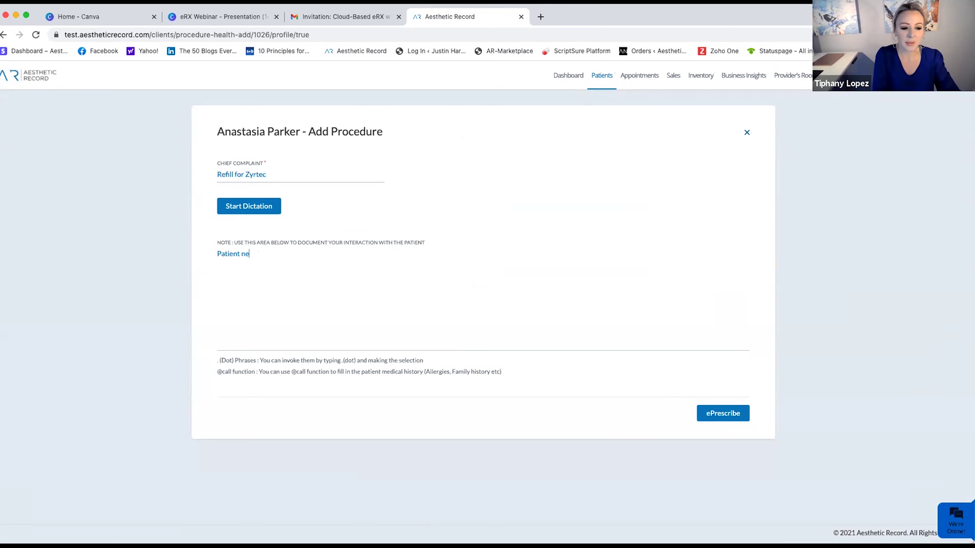
{"action": "key", "text": "BackSpace"}
{"action": "key", "text": "BackSpace"}
{"action": "type", "text": "called for refill at"}
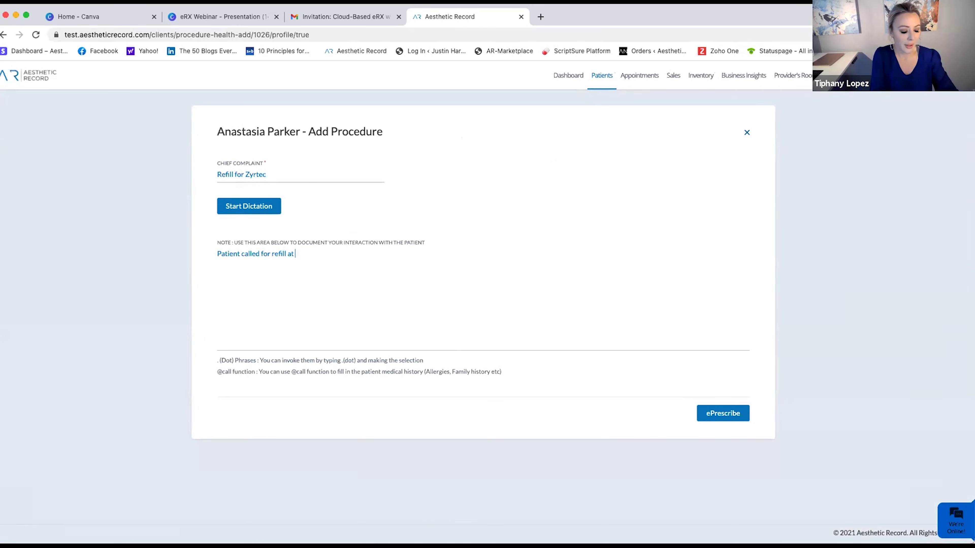
{"action": "type", "text": " 8:509"}
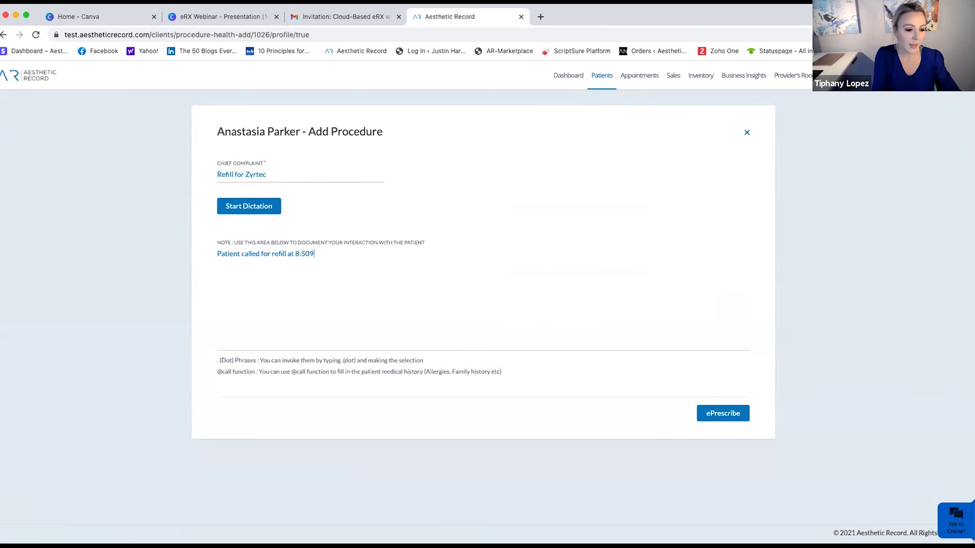
{"action": "type", "text": " on 2/22/. Ref"}
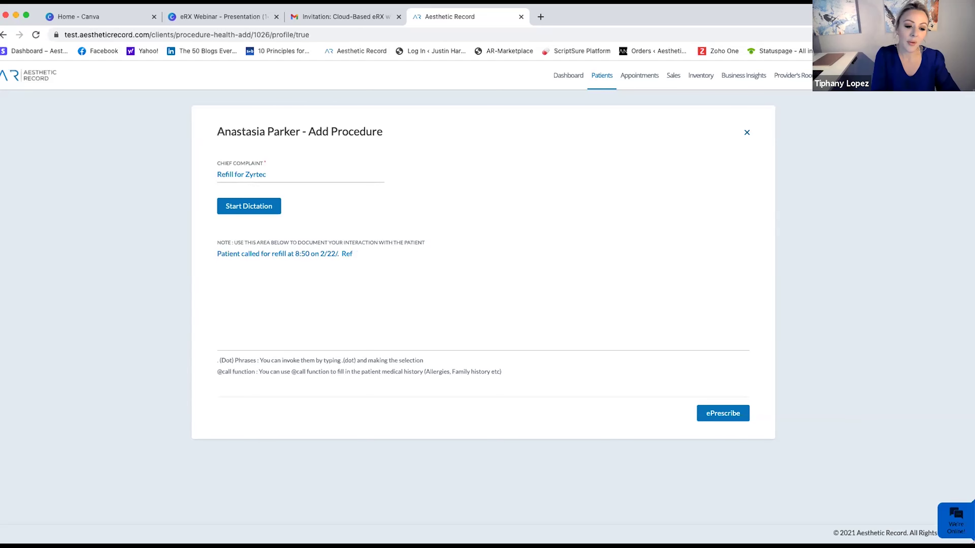
{"action": "type", "text": "ulill sent"}
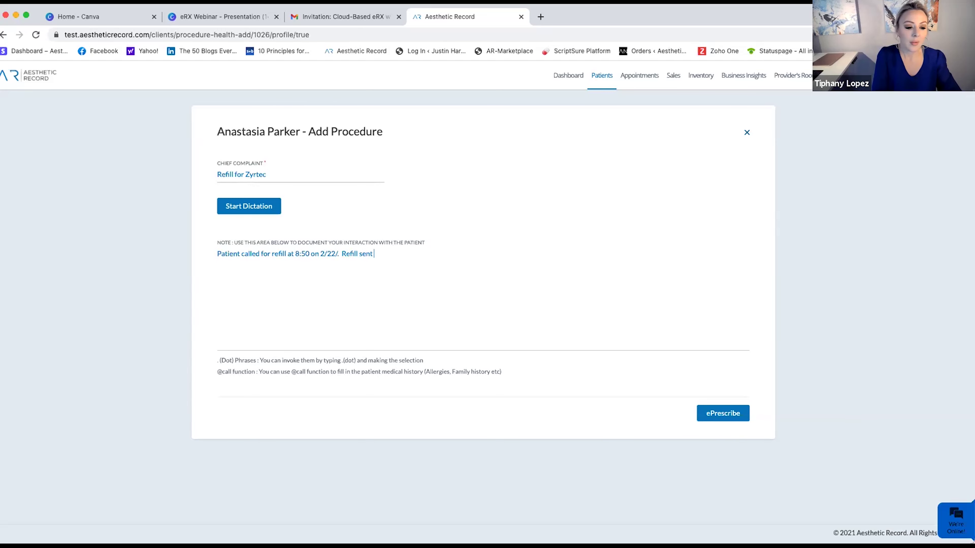
{"action": "type", "text": " immediately."}
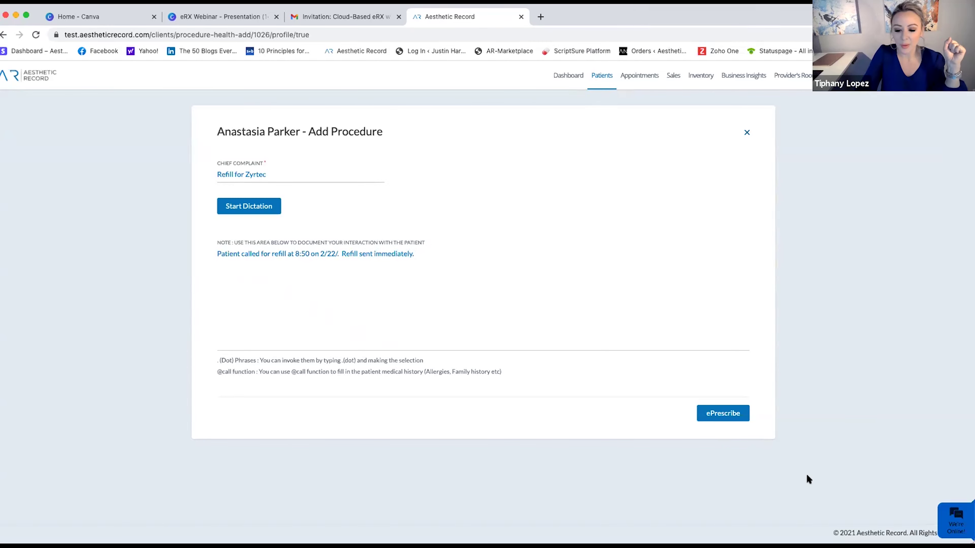
{"action": "left_click", "coordinate": [719, 414]}
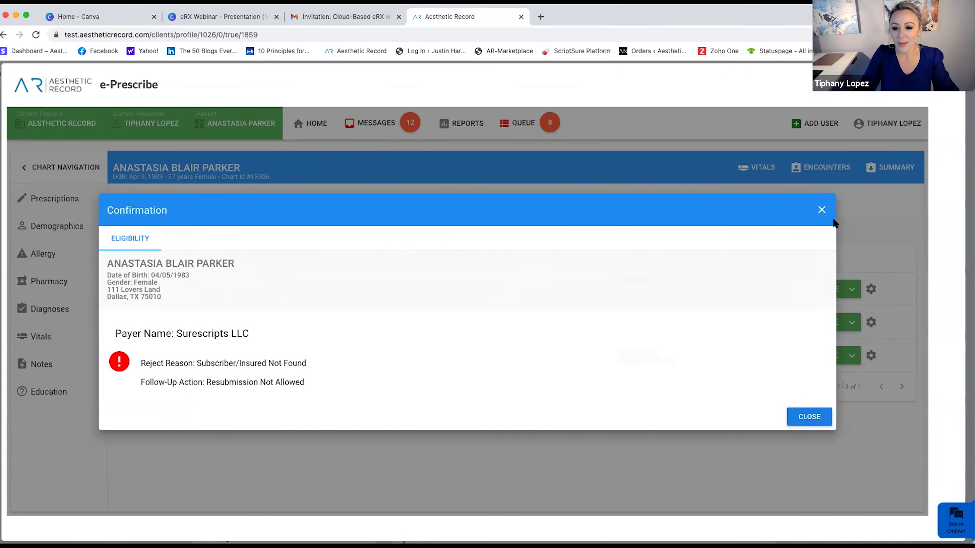
Step: Dismiss the eligibility notice and represcribe Zyrtec 10 mg (30 tablets, 3 refills) to Happy Pharmacy
{"action": "left_click", "coordinate": [822, 210]}
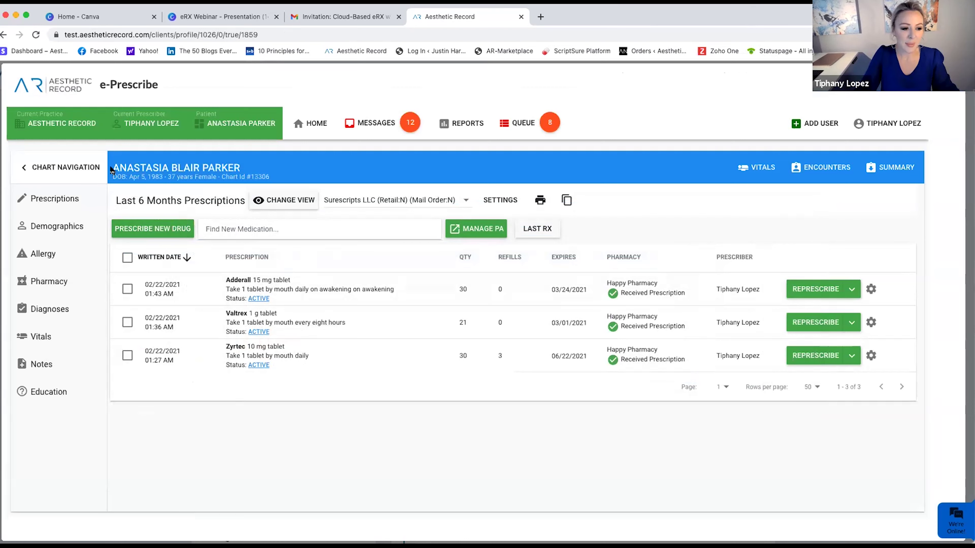
{"action": "left_click_drag", "start_coordinate": [114, 168], "coordinate": [240, 168]}
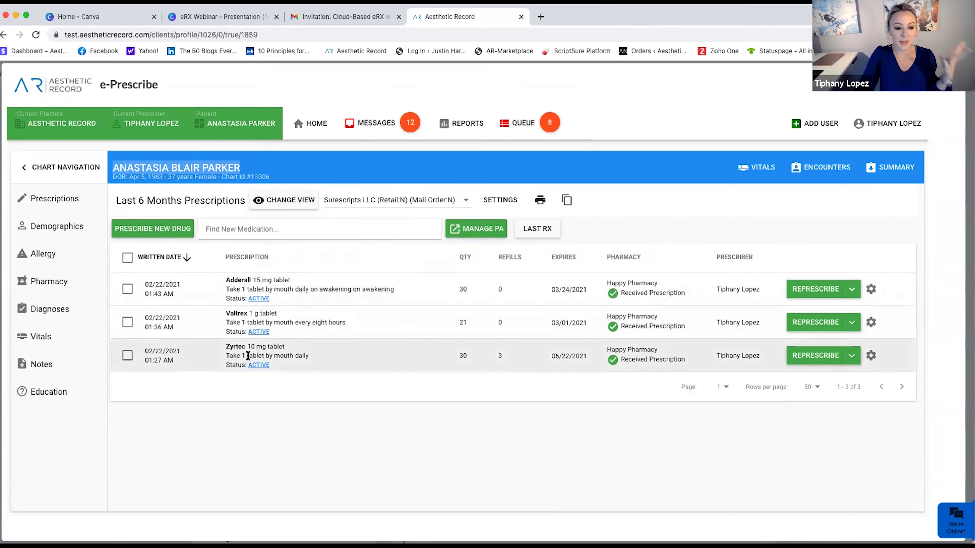
{"action": "left_click", "coordinate": [813, 356]}
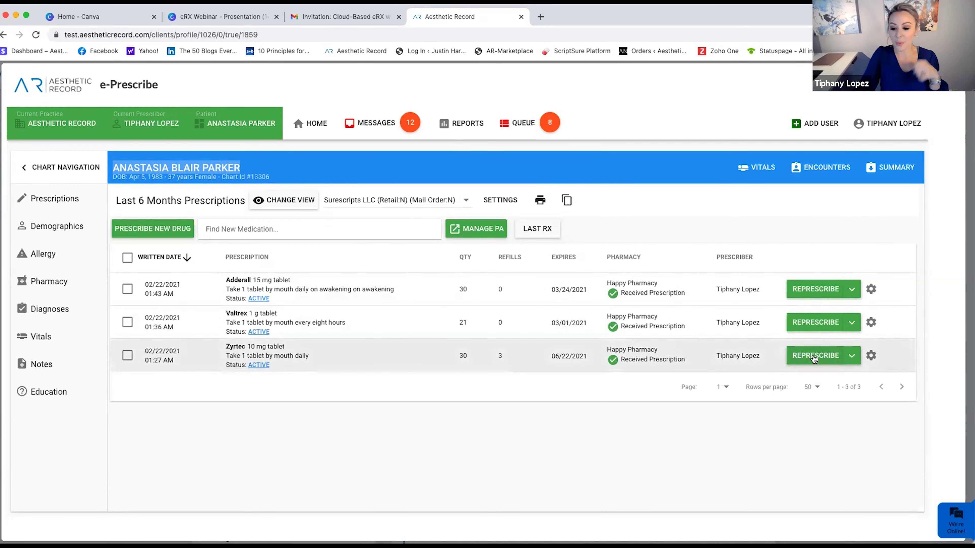
{"action": "scroll", "coordinate": [208, 307], "scroll_direction": "down", "scroll_amount": 2}
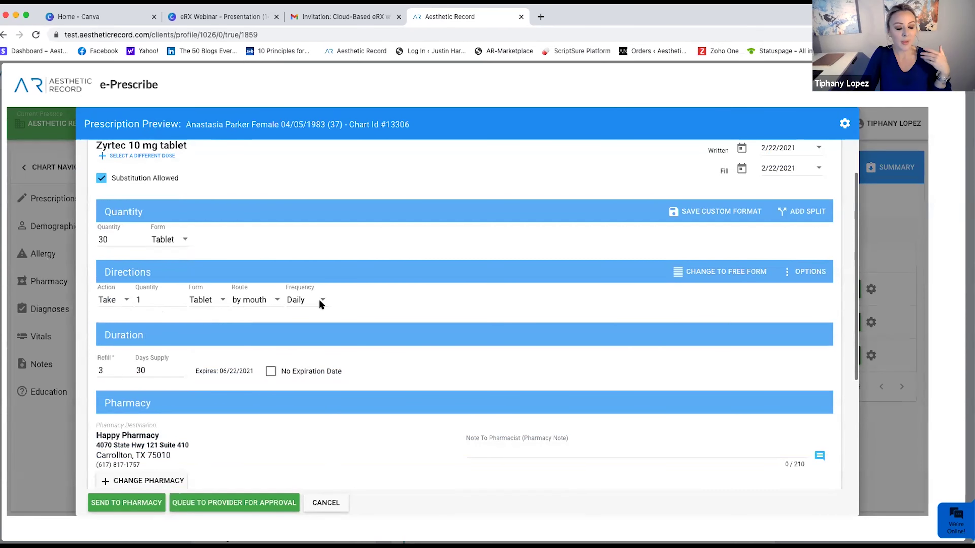
{"action": "scroll", "coordinate": [180, 380], "scroll_direction": "down", "scroll_amount": 2}
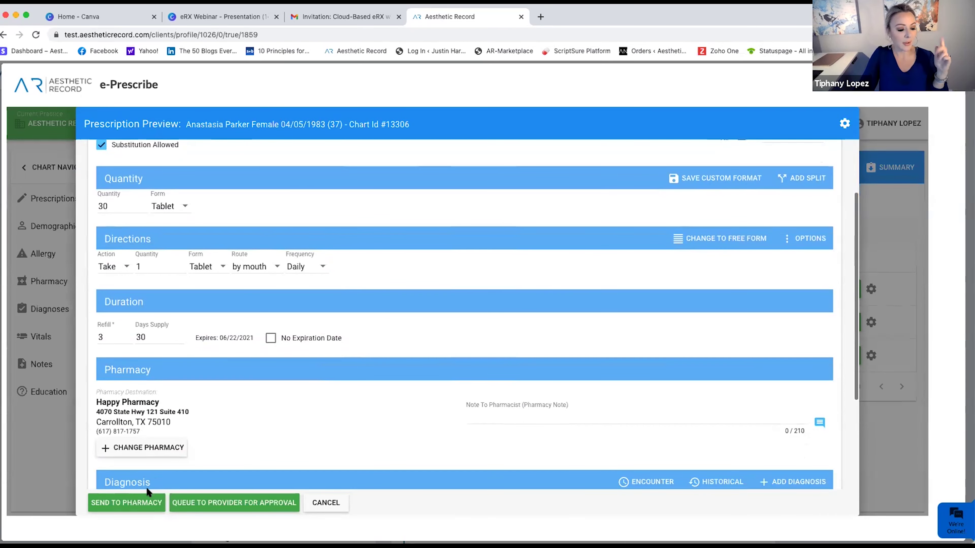
{"action": "left_click", "coordinate": [145, 503]}
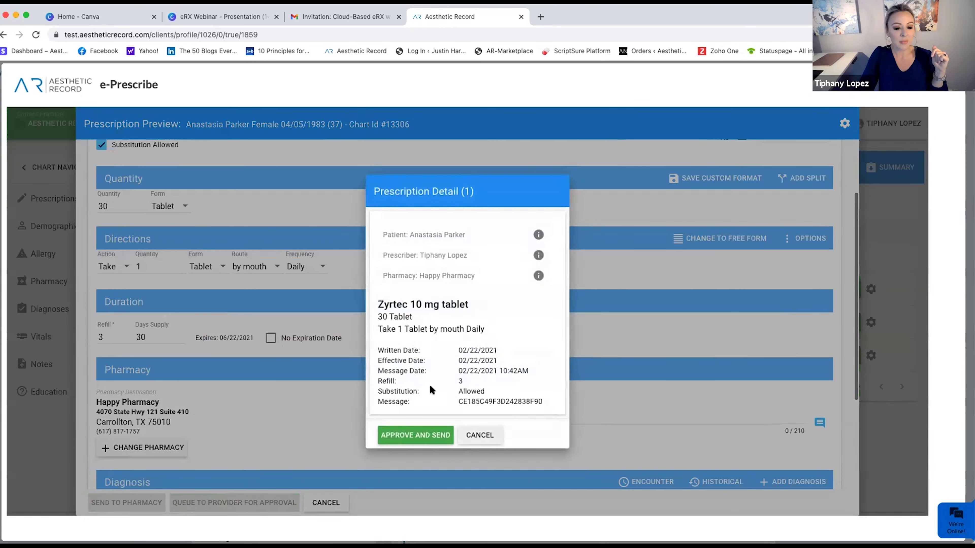
{"action": "left_click", "coordinate": [415, 435]}
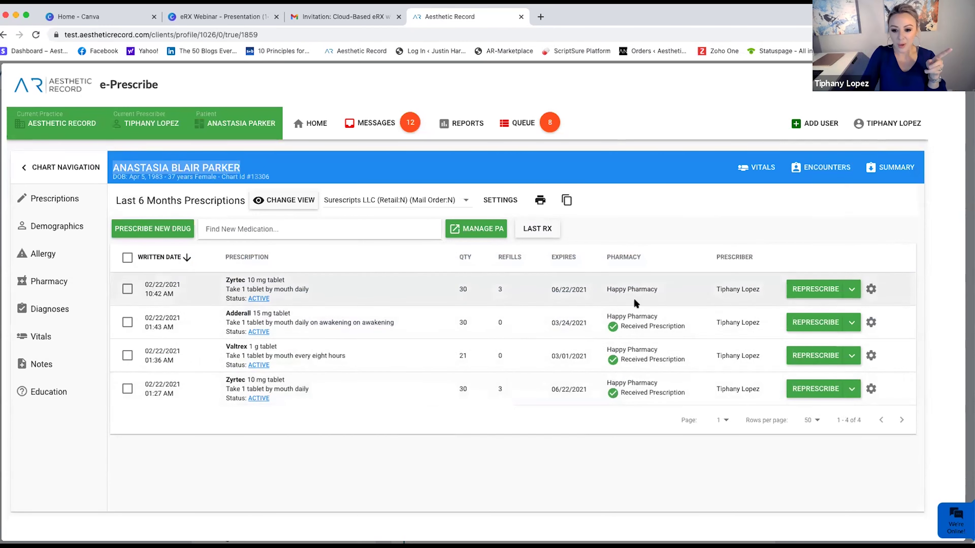
Step: Represcribe Adderall 15 mg (30 tablets, no refills) and send it to Happy Pharmacy
{"action": "left_click", "coordinate": [824, 329]}
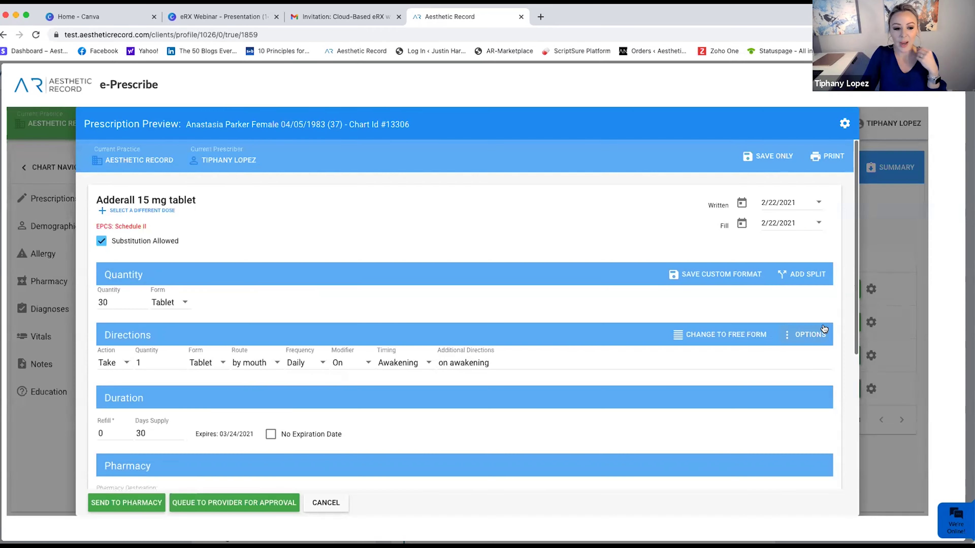
{"action": "scroll", "coordinate": [110, 229], "scroll_direction": "down", "scroll_amount": 2}
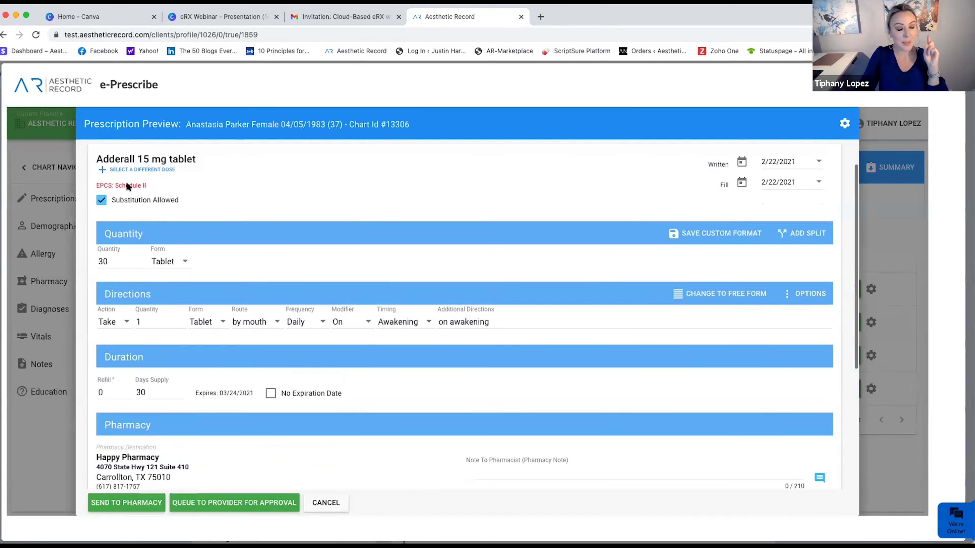
{"action": "scroll", "coordinate": [217, 350], "scroll_direction": "down", "scroll_amount": 4}
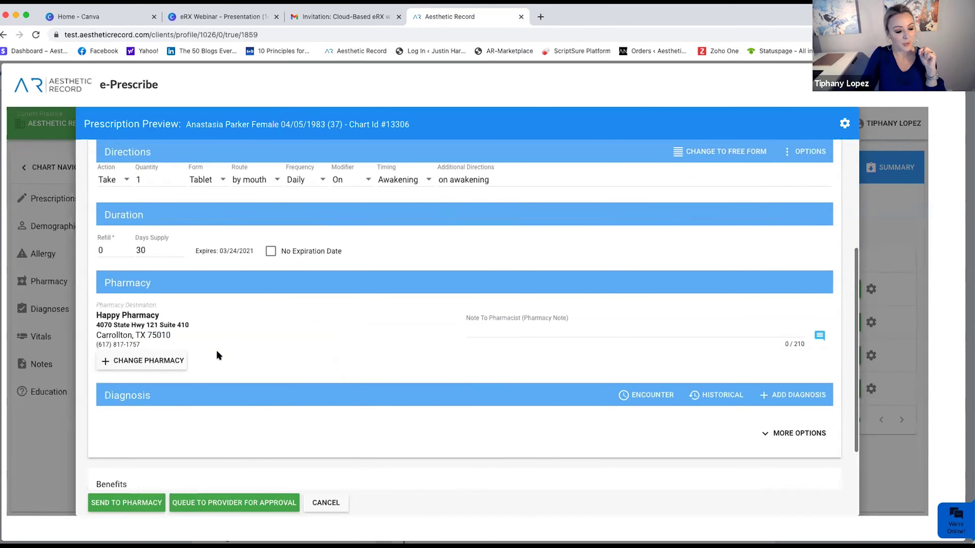
{"action": "left_click", "coordinate": [137, 503]}
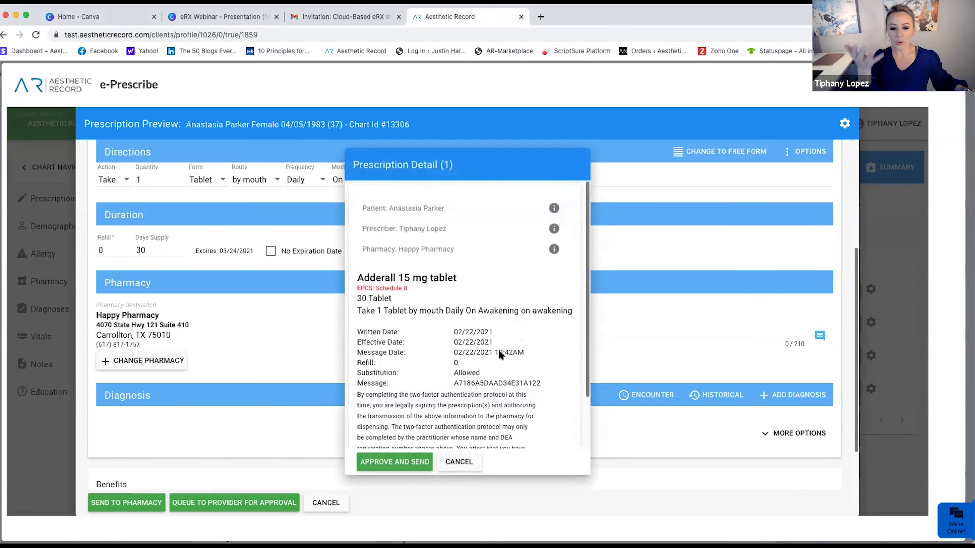
{"action": "left_click", "coordinate": [384, 465]}
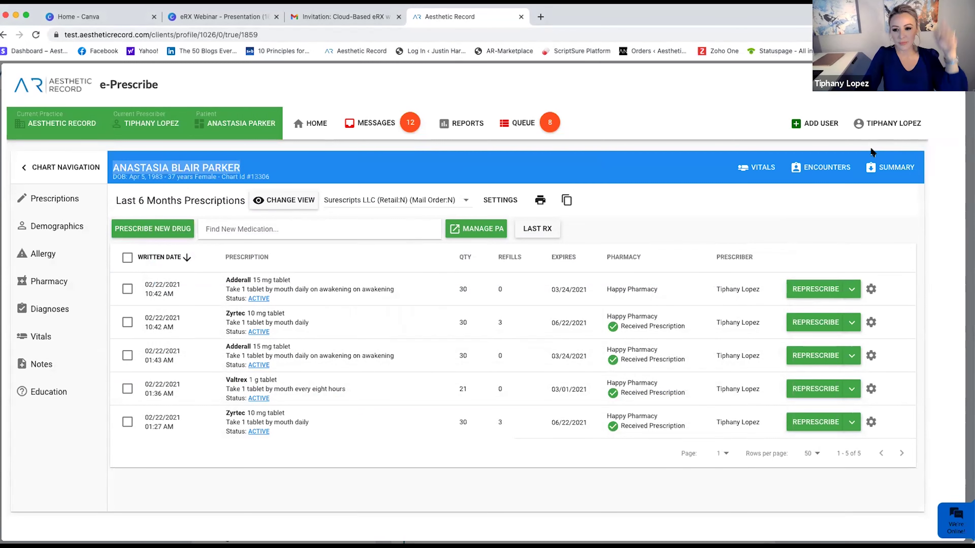
Step: Reopen and close e-Prescribe so the Refill for Zyrtec procedure lists both Zyrtec and Adderall
{"action": "left_click", "coordinate": [951, 91]}
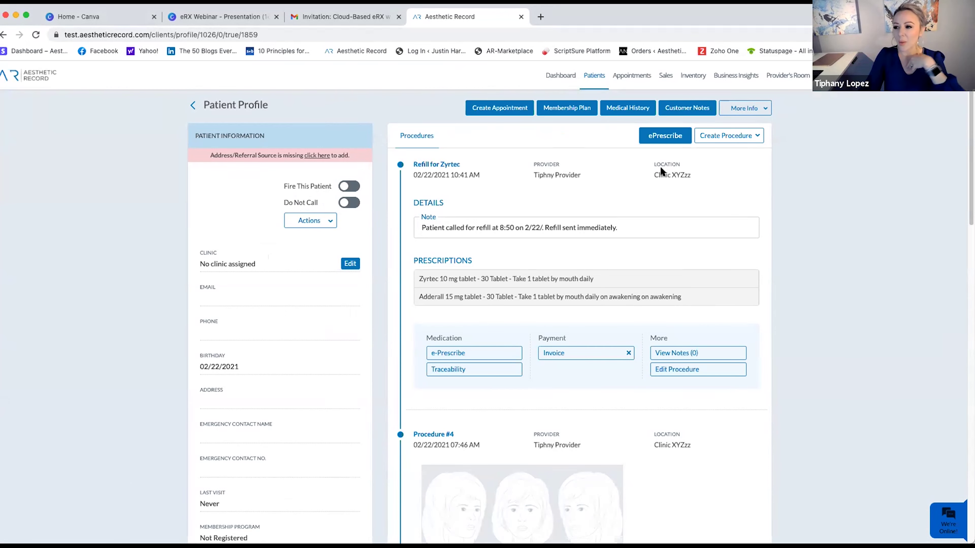
{"action": "left_click", "coordinate": [461, 353]}
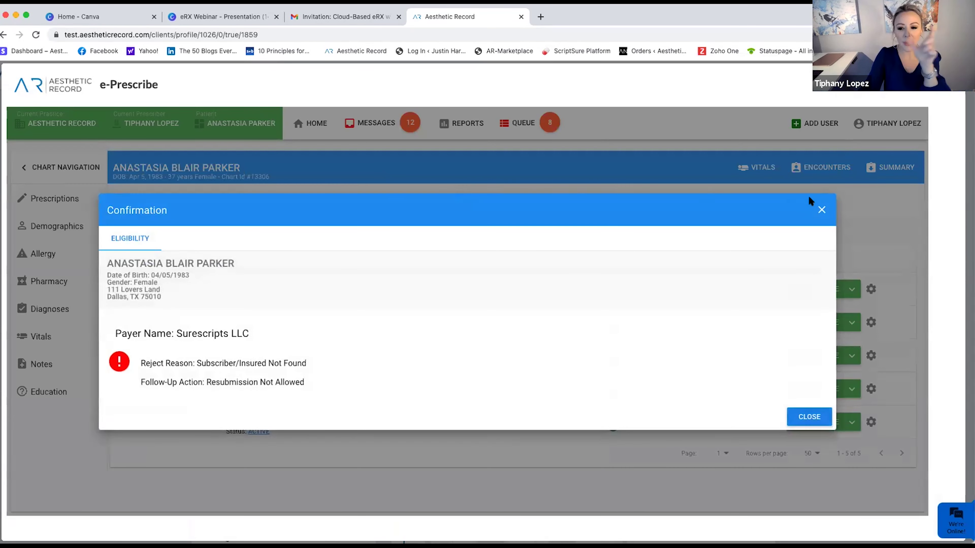
{"action": "left_click", "coordinate": [821, 211]}
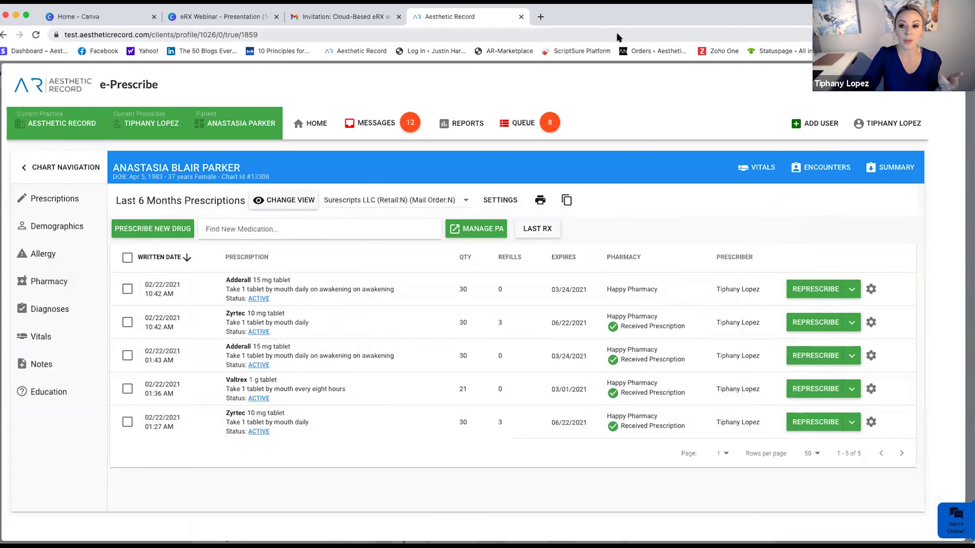
{"action": "left_click", "coordinate": [951, 92]}
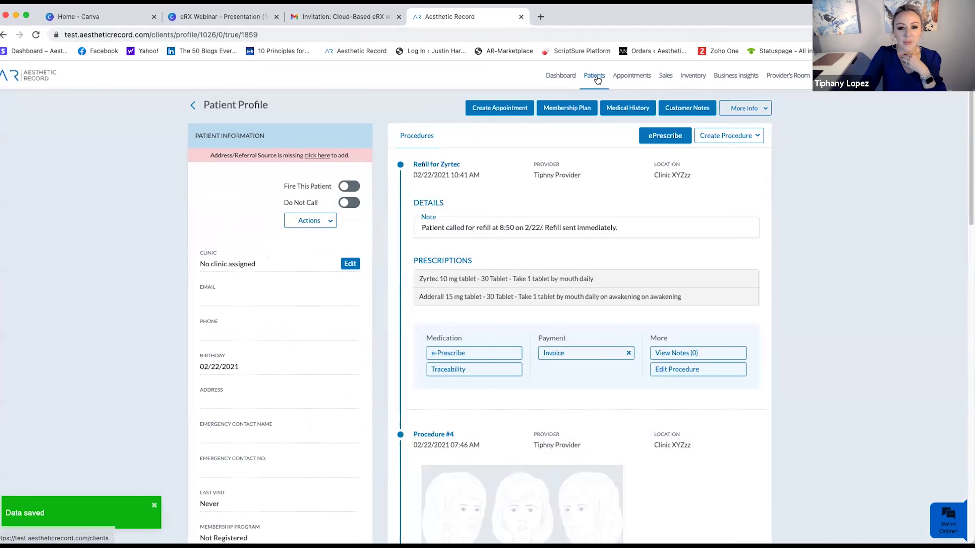
Step: Open another patient's profile from the Patients list, then return to the list
{"action": "left_click", "coordinate": [595, 76]}
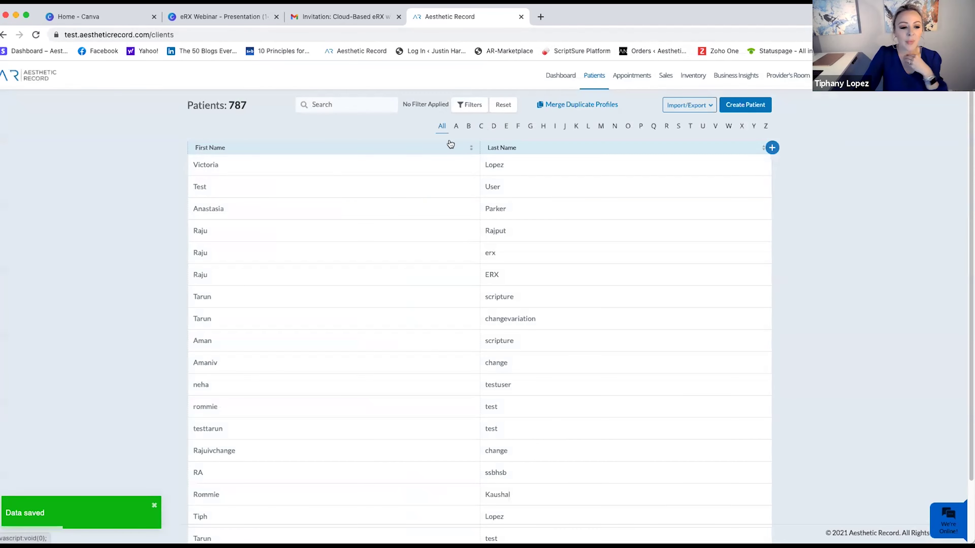
{"action": "scroll", "coordinate": [413, 344], "scroll_direction": "down", "scroll_amount": 4}
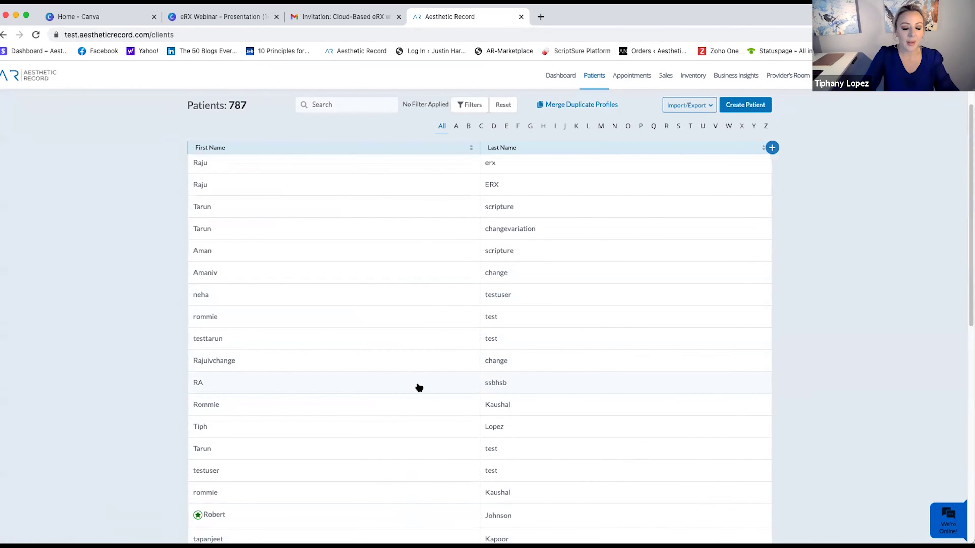
{"action": "scroll", "coordinate": [380, 475], "scroll_direction": "down", "scroll_amount": 6}
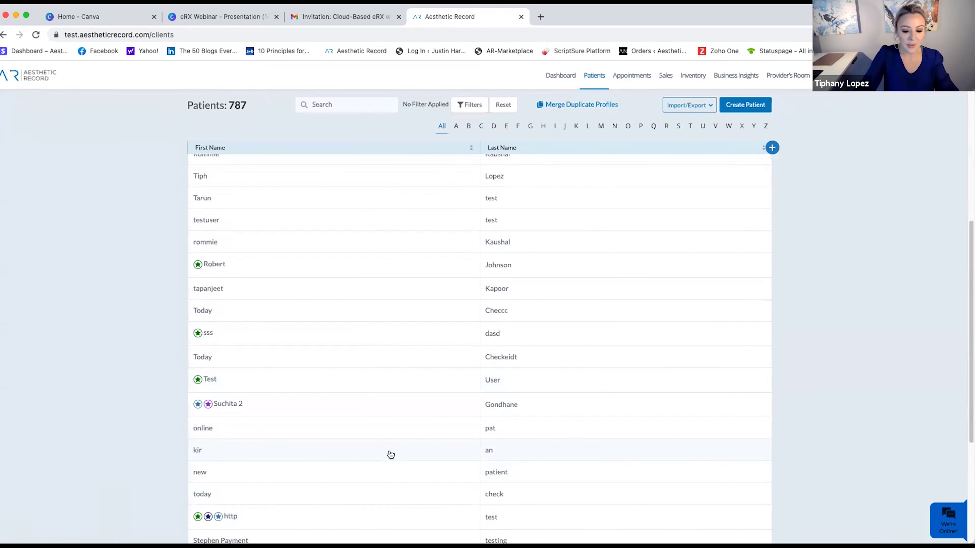
{"action": "left_click", "coordinate": [390, 454]}
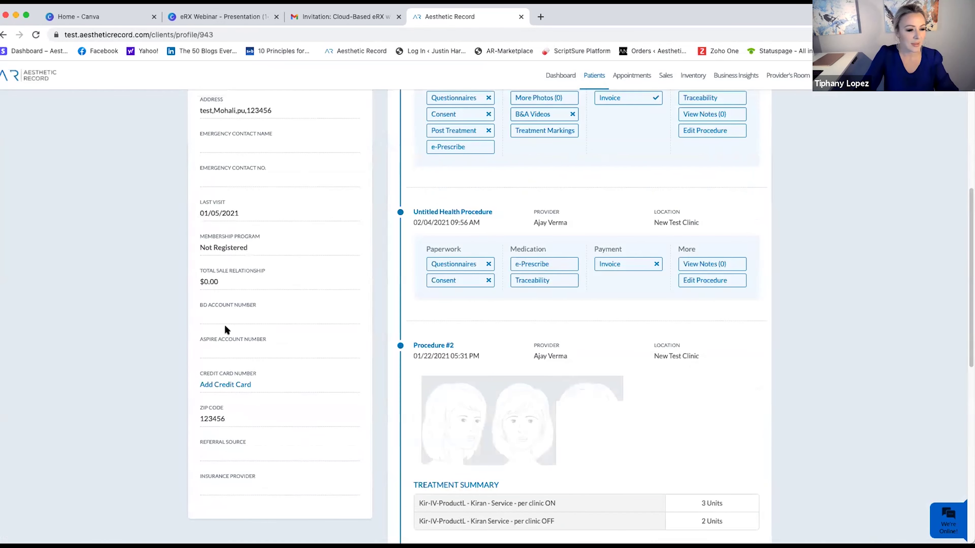
{"action": "scroll", "coordinate": [315, 270], "scroll_direction": "up", "scroll_amount": 10}
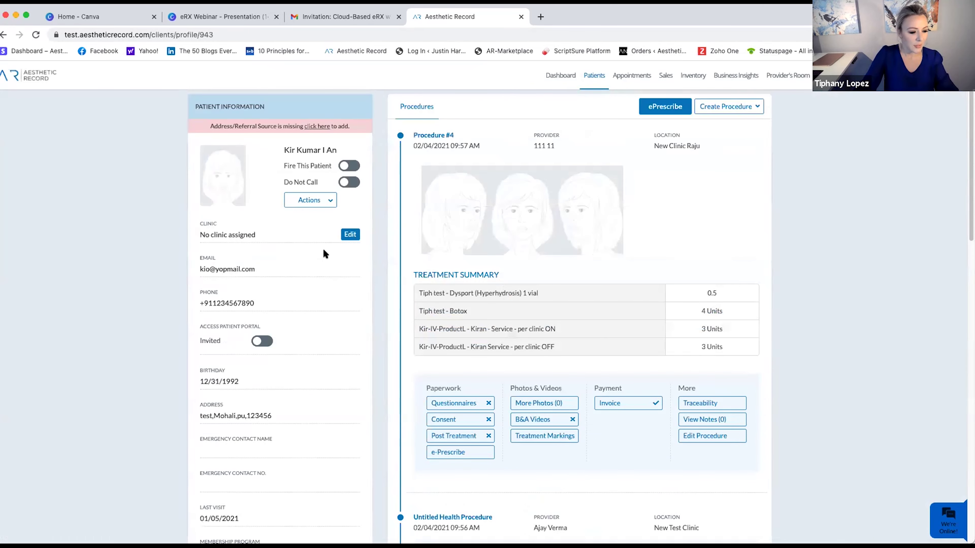
{"action": "left_click", "coordinate": [610, 79]}
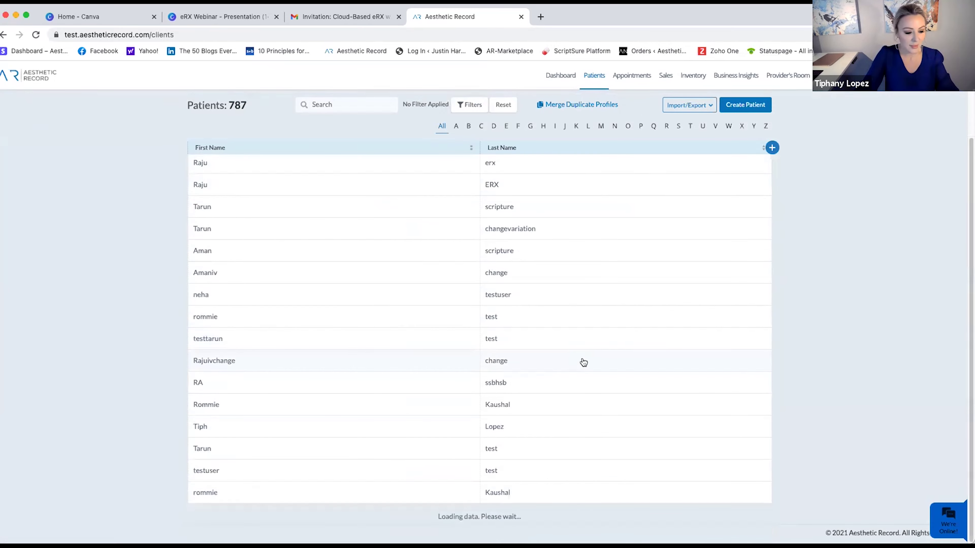
Step: Open the last listed patient, whose Procedure #1 from 11/18/2020 lists 1 Cool Petite
{"action": "scroll", "coordinate": [578, 499], "scroll_direction": "down", "scroll_amount": 15}
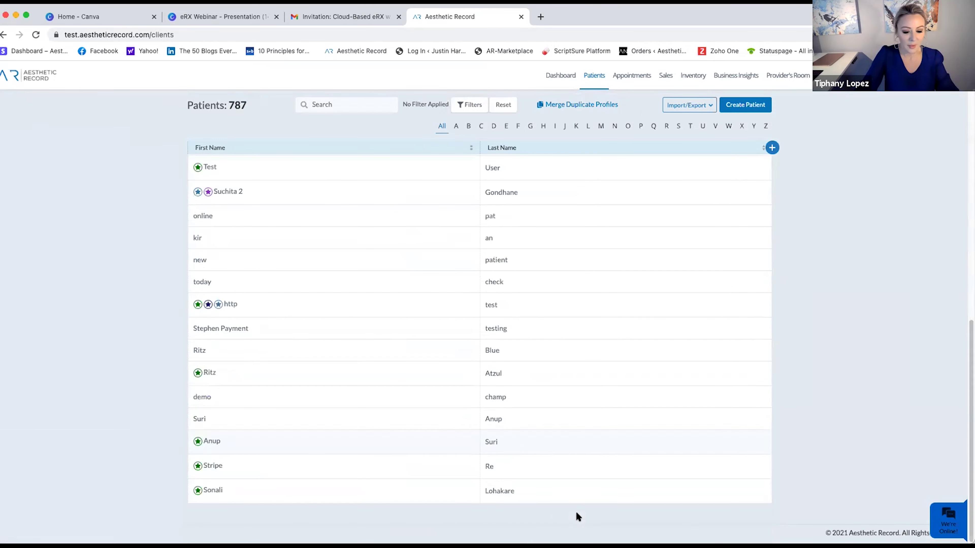
{"action": "left_click", "coordinate": [555, 495]}
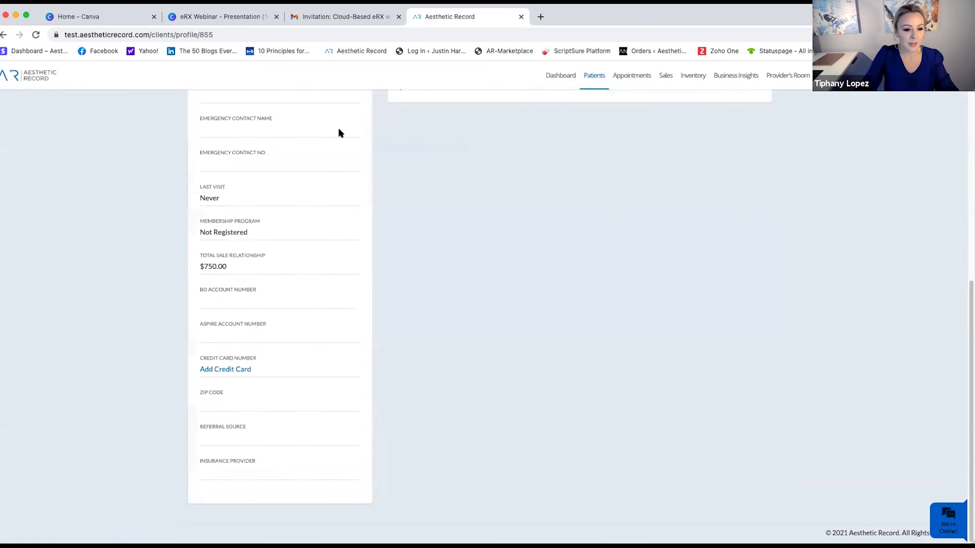
{"action": "scroll", "coordinate": [337, 130], "scroll_direction": "up", "scroll_amount": 5}
{"action": "scroll", "coordinate": [296, 204], "scroll_direction": "up", "scroll_amount": 4}
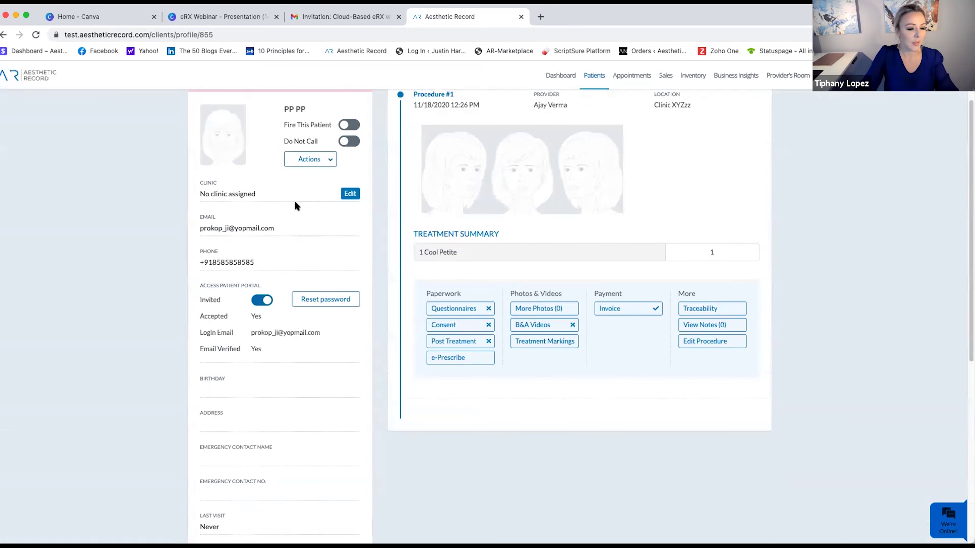
{"action": "scroll", "coordinate": [557, 133], "scroll_direction": "up", "scroll_amount": 2}
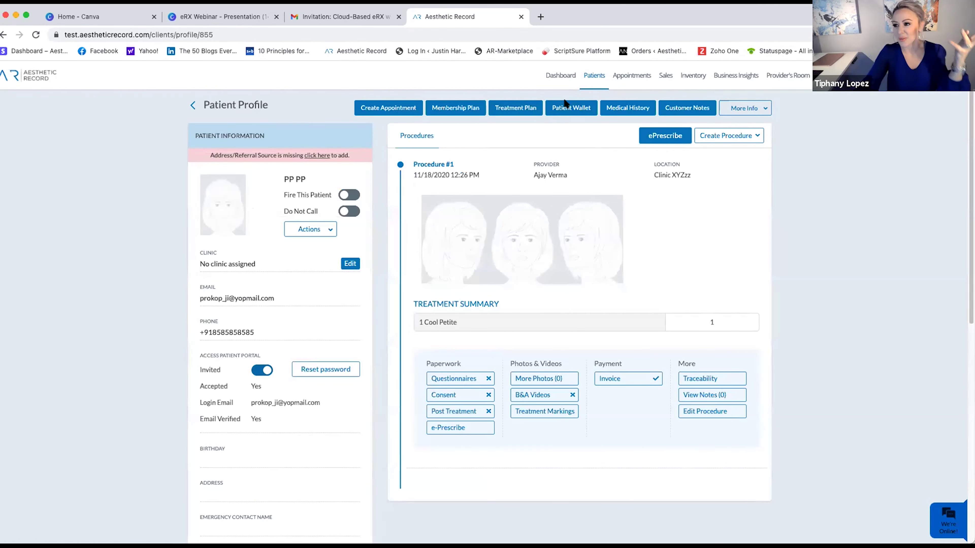
Step: Create a procedure with chief complaint 'Test' and send it to ePrescribe
{"action": "left_click", "coordinate": [682, 137]}
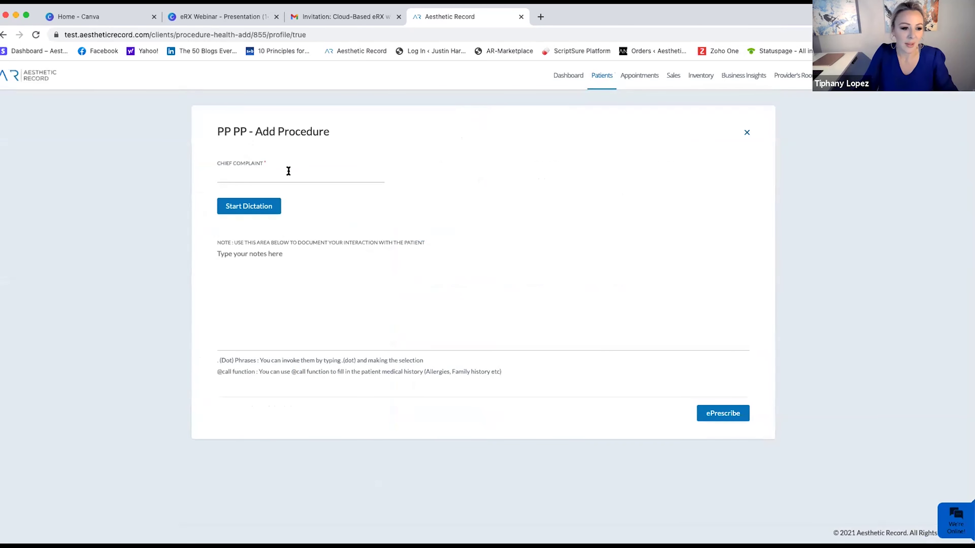
{"action": "type", "text": "Test"}
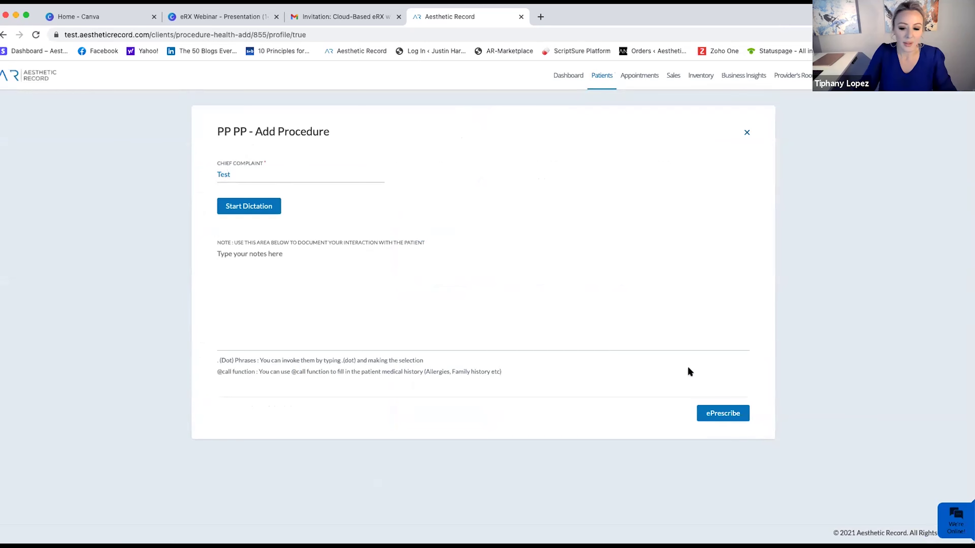
{"action": "left_click", "coordinate": [714, 413]}
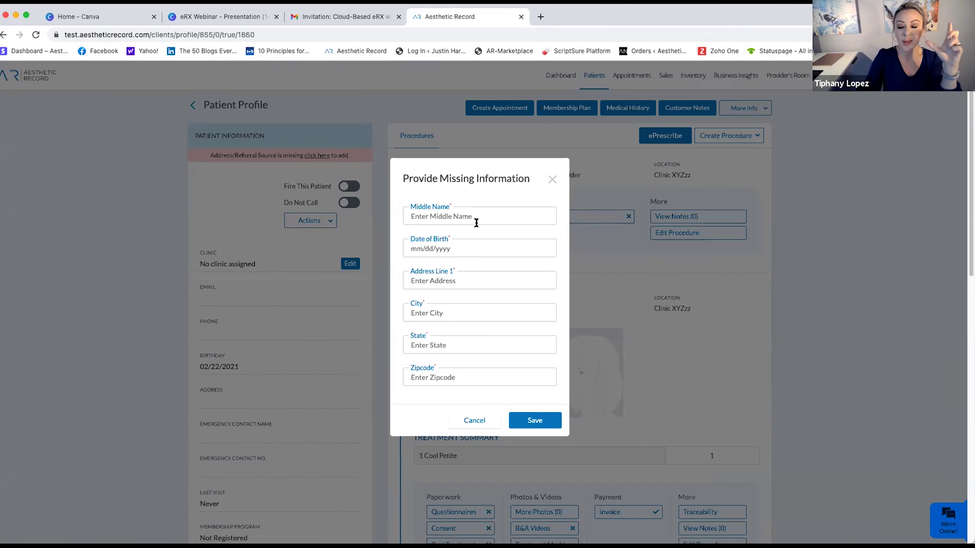
Step: Dismiss the missing-information prompt, retry e-Prescribe on Procedure #1, then return to the 788-patient list
{"action": "left_click", "coordinate": [552, 179]}
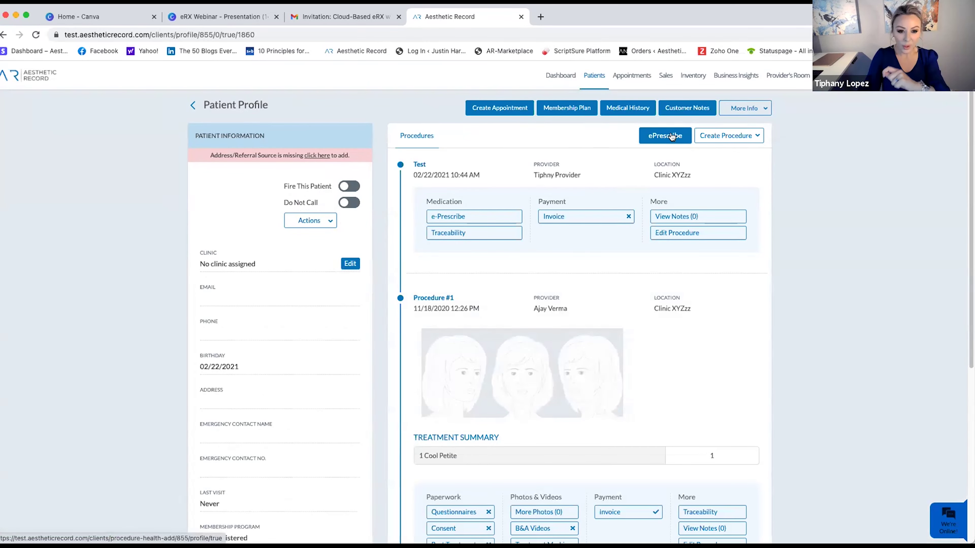
{"action": "scroll", "coordinate": [636, 248], "scroll_direction": "down", "scroll_amount": 1}
{"action": "scroll", "coordinate": [636, 250], "scroll_direction": "down", "scroll_amount": 7}
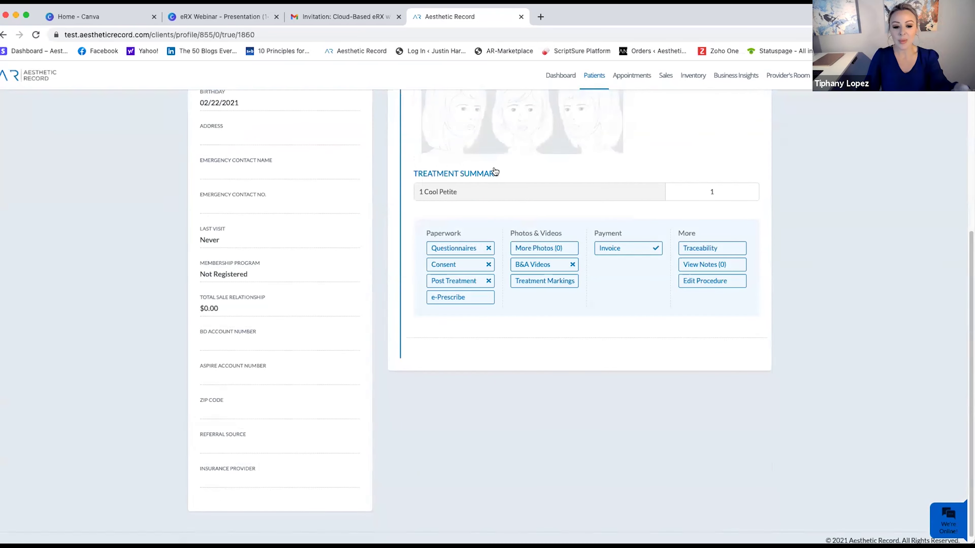
{"action": "scroll", "coordinate": [463, 250], "scroll_direction": "up", "scroll_amount": 5}
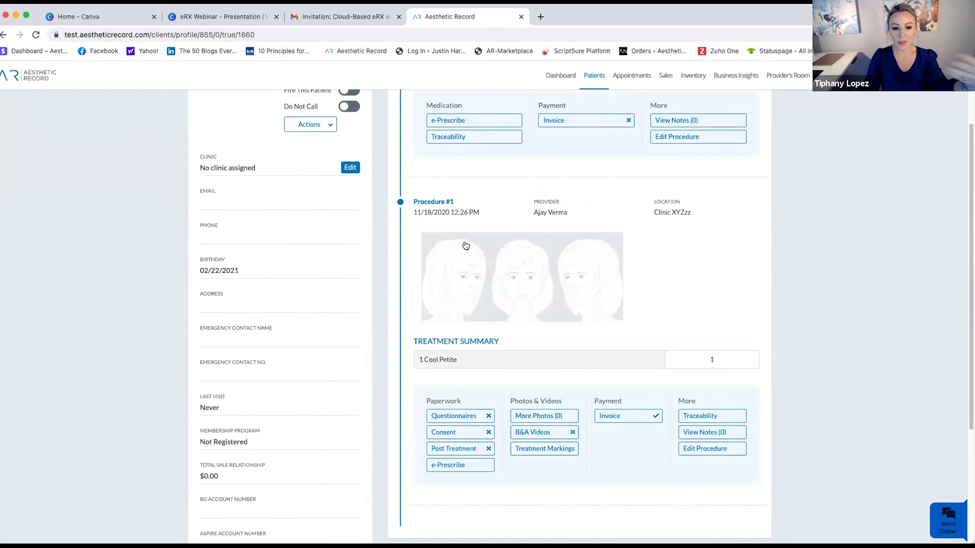
{"action": "scroll", "coordinate": [440, 461], "scroll_direction": "down", "scroll_amount": 1}
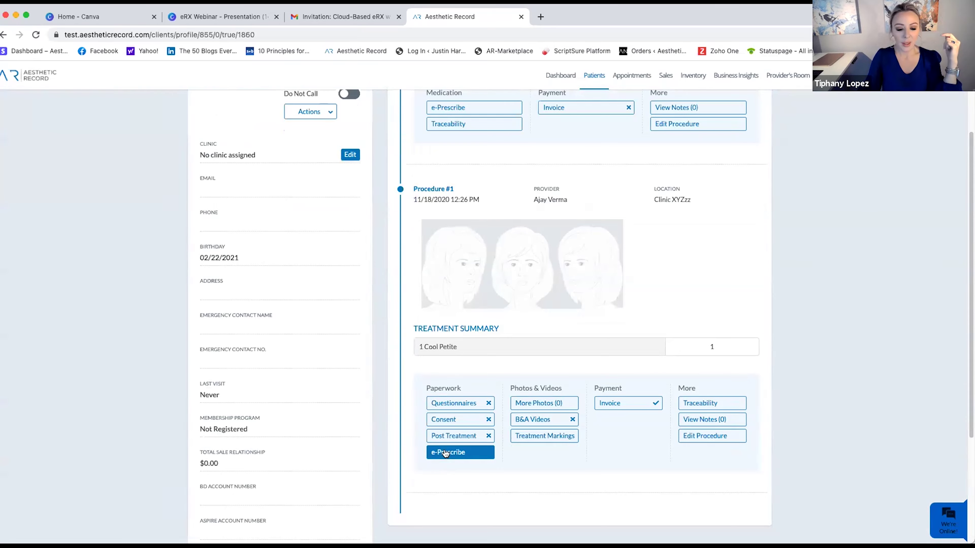
{"action": "left_click", "coordinate": [443, 453]}
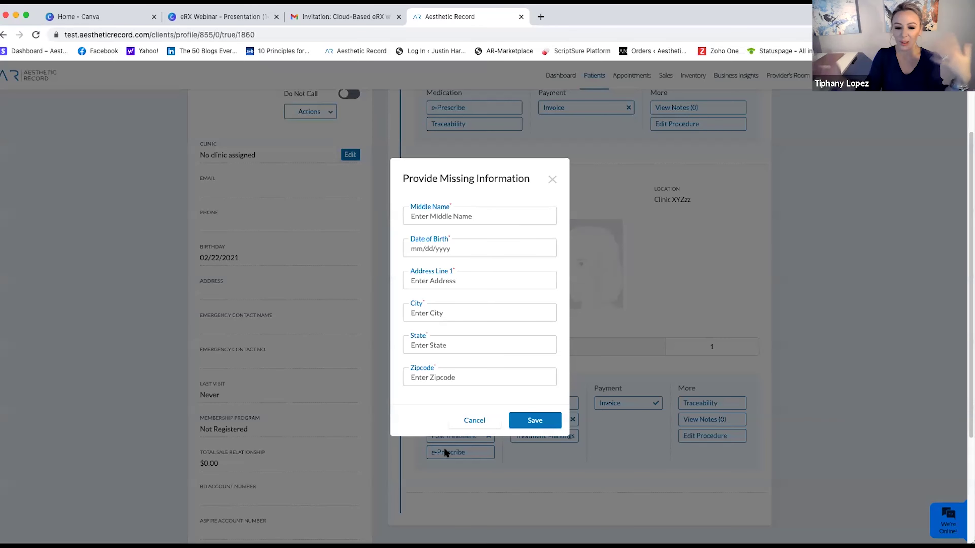
{"action": "left_click", "coordinate": [552, 179]}
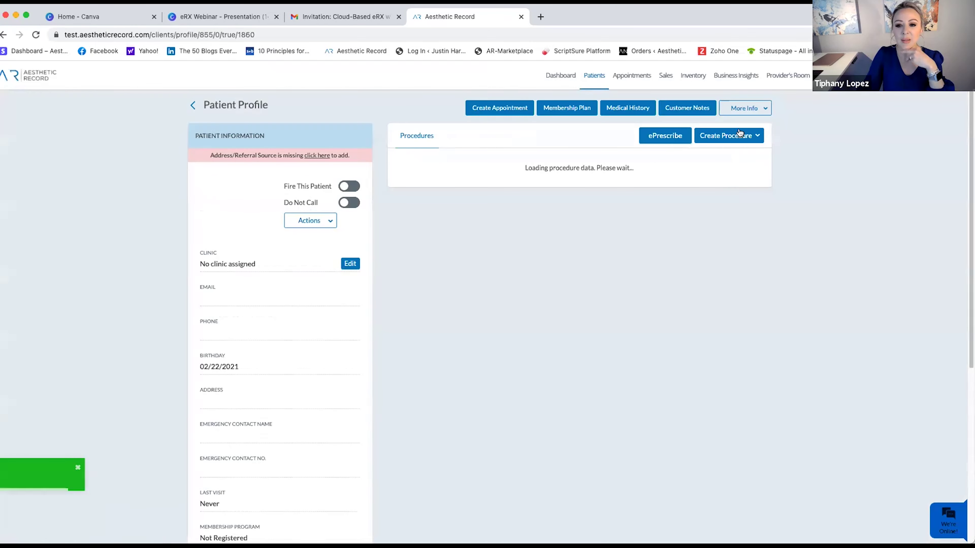
{"action": "left_click", "coordinate": [589, 80]}
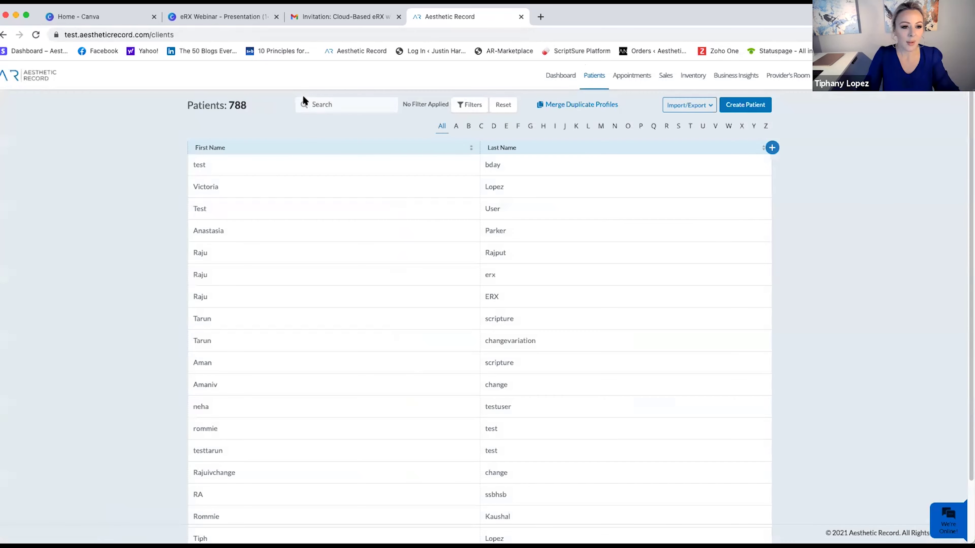
Step: Search for the refill patient by name and open her Documents list under More Info
{"action": "left_click", "coordinate": [304, 100]}
{"action": "type", "text": "anast"}
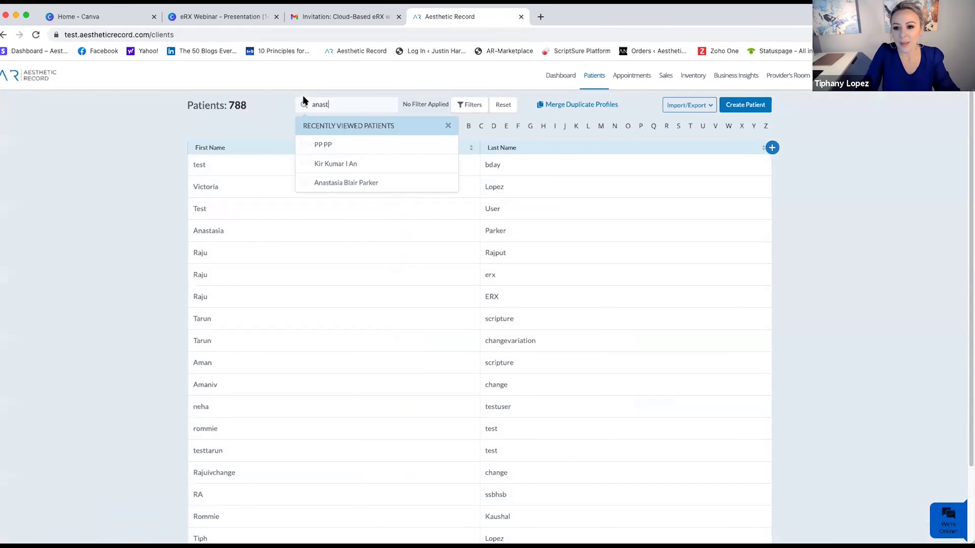
{"action": "left_click", "coordinate": [346, 183]}
{"action": "left_click", "coordinate": [742, 104]}
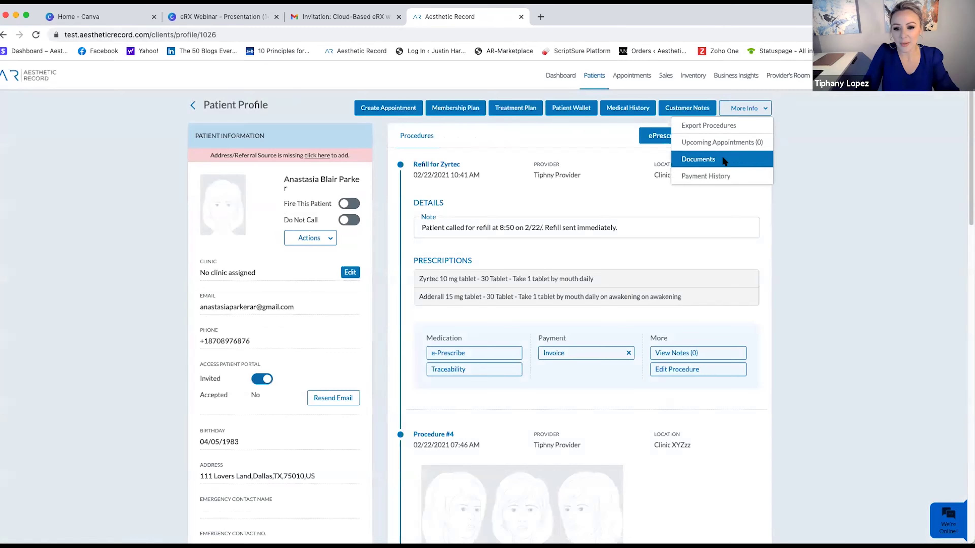
{"action": "left_click", "coordinate": [722, 157]}
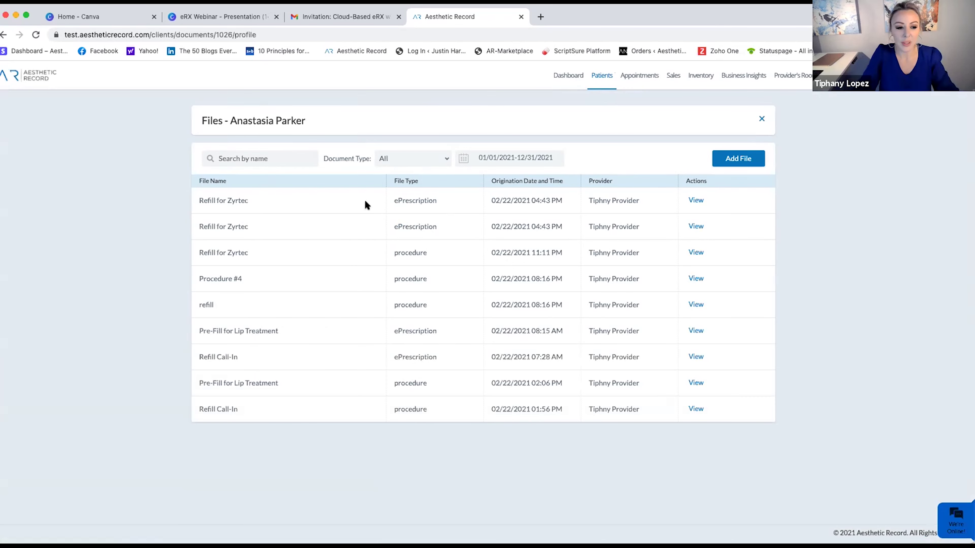
Step: Download the first Refill for Zyrtec ePrescription and open its Current Medications PDF
{"action": "left_click", "coordinate": [694, 201]}
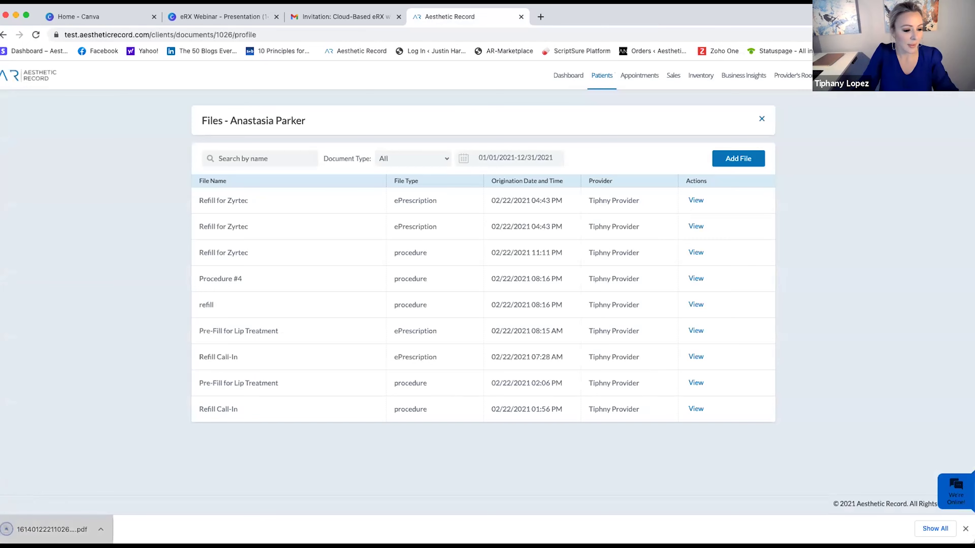
{"action": "left_click", "coordinate": [46, 530]}
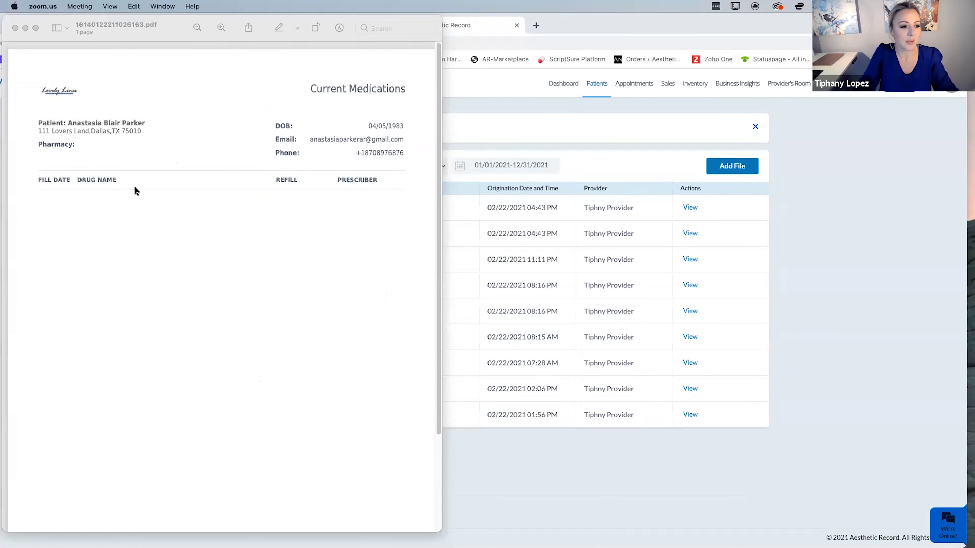
Step: Close the empty medications PDF, review the second Refill for Zyrtec PDF listing Zyrtec and Adderall, then close it
{"action": "scroll", "coordinate": [162, 197], "scroll_direction": "down", "scroll_amount": 3}
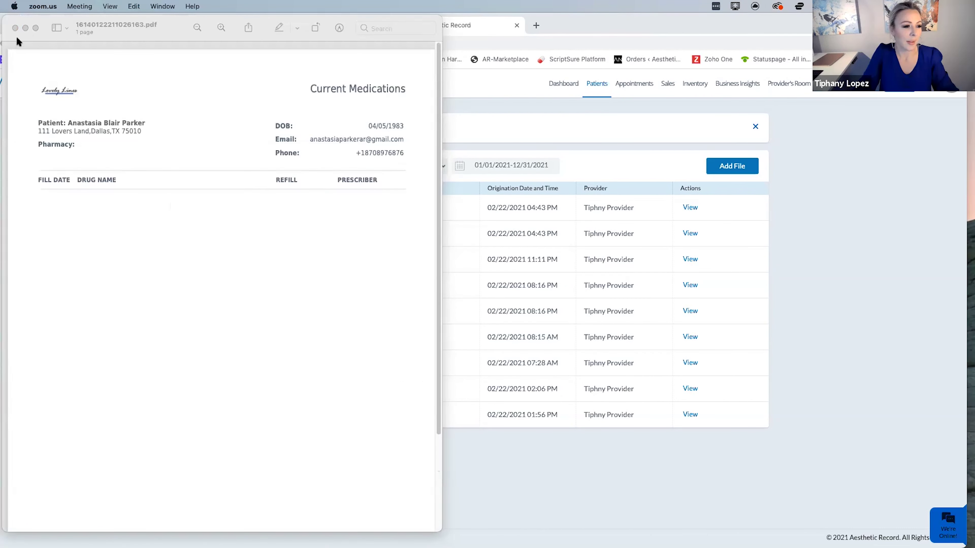
{"action": "left_click", "coordinate": [15, 28]}
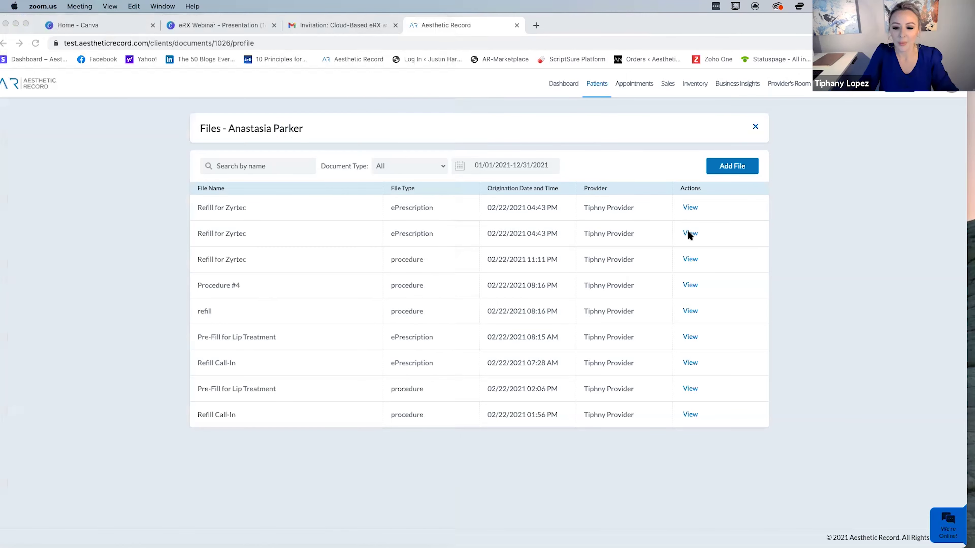
{"action": "left_click", "coordinate": [690, 234]}
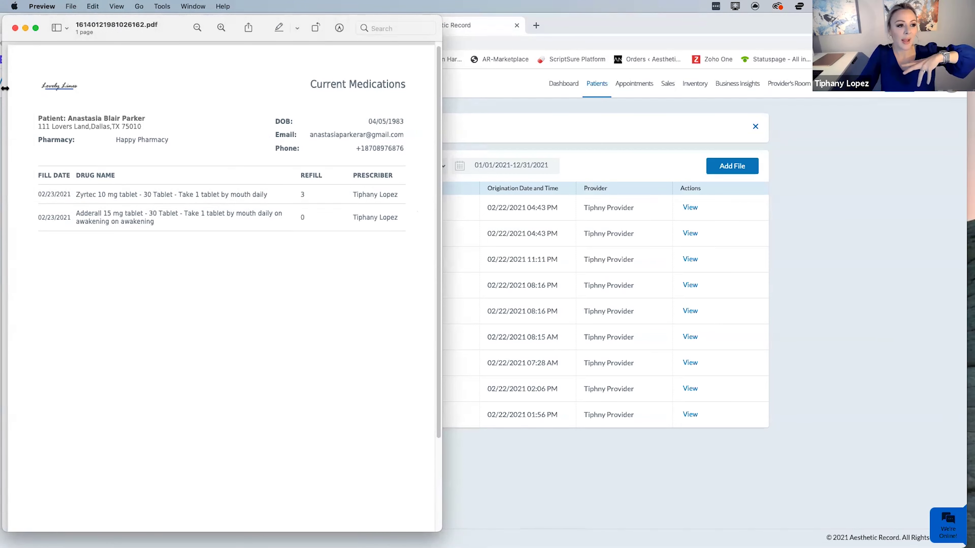
{"action": "left_click", "coordinate": [15, 28]}
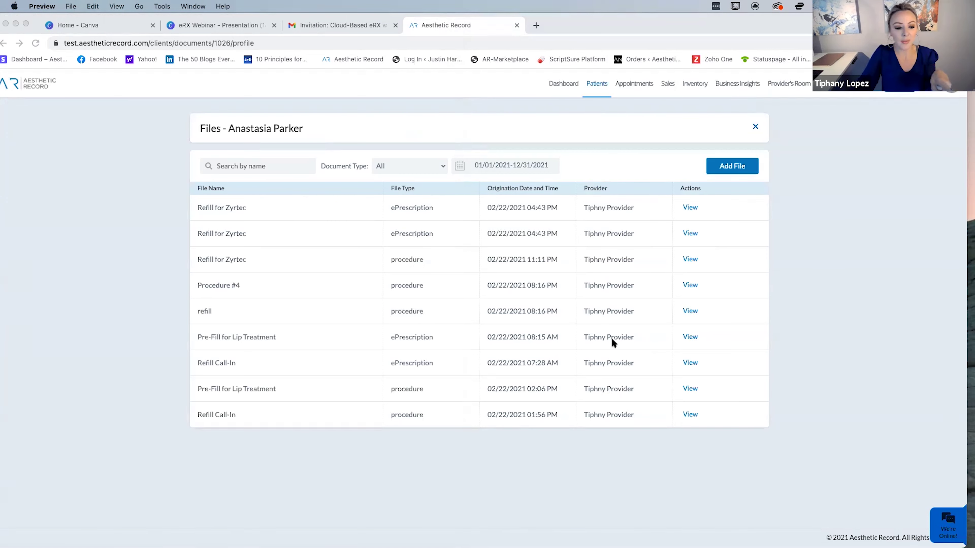
Step: Download the refill procedure export and open its three-page PDF, then leave the window overview
{"action": "left_click", "coordinate": [691, 312]}
{"action": "left_click", "coordinate": [691, 312]}
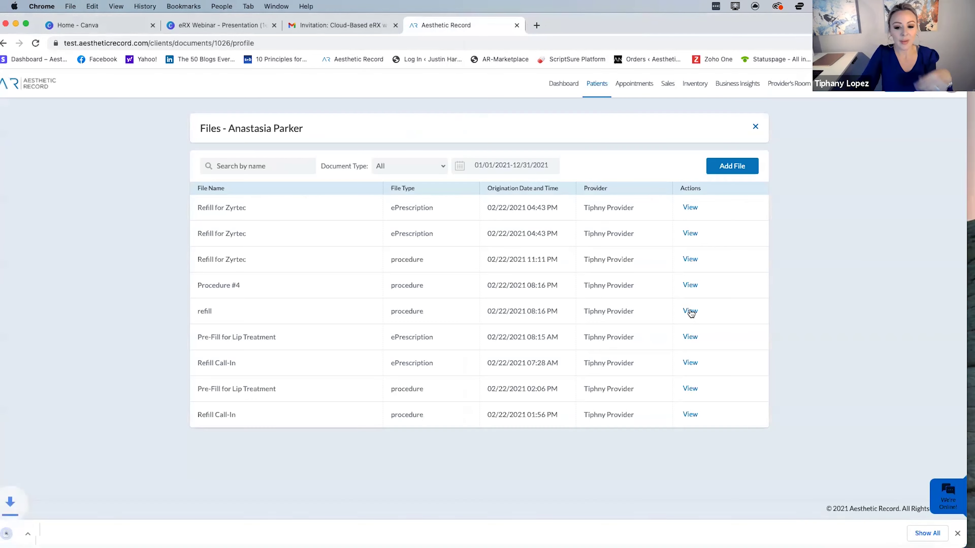
{"action": "left_click", "coordinate": [5, 534]}
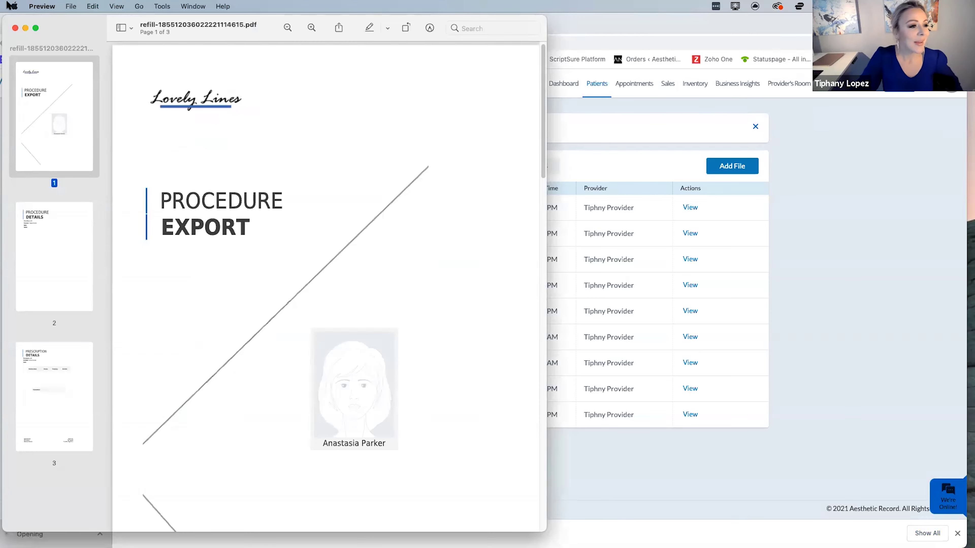
{"action": "mouse_move", "coordinate": [2, 2]}
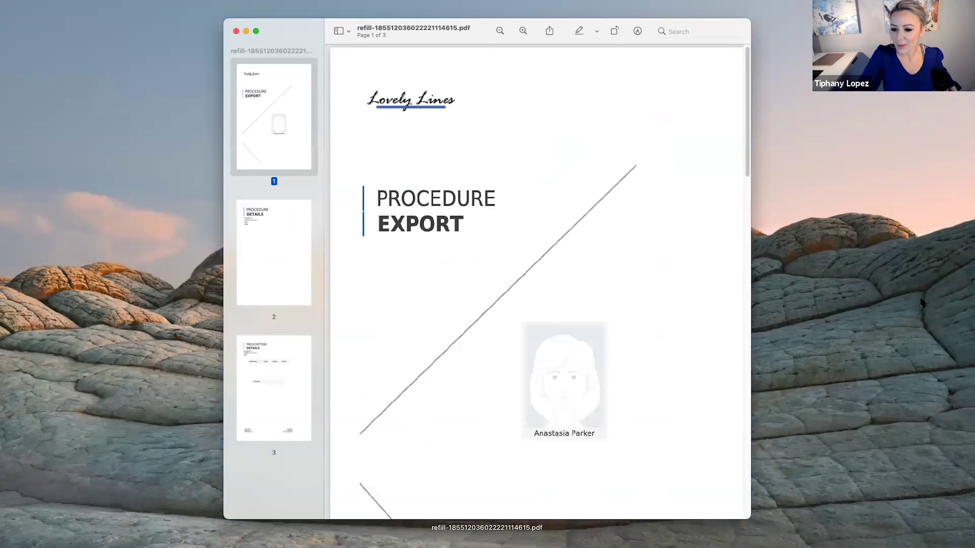
{"action": "left_click", "coordinate": [361, 124]}
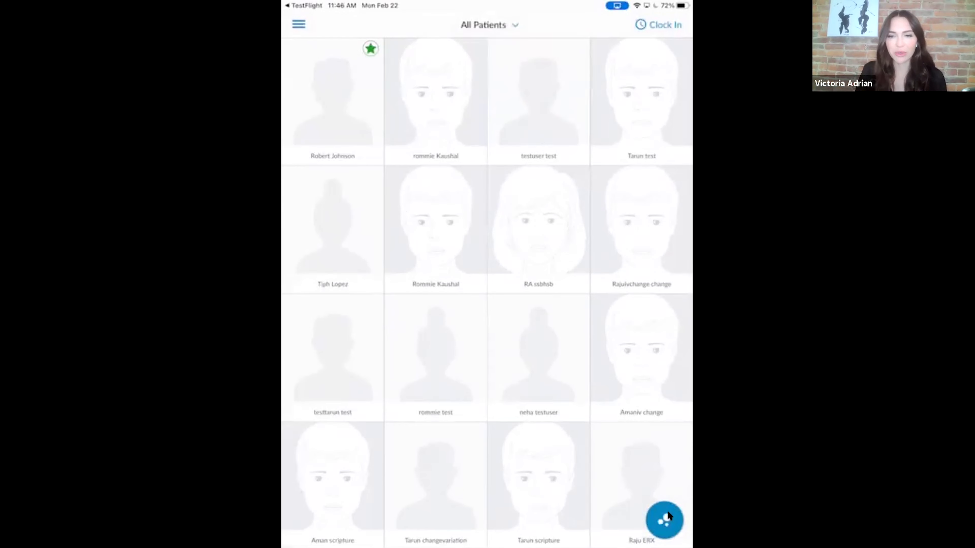
Step: Start a new procedure from the iPad quick actions and search for the patient by name
{"action": "left_click", "coordinate": [668, 516]}
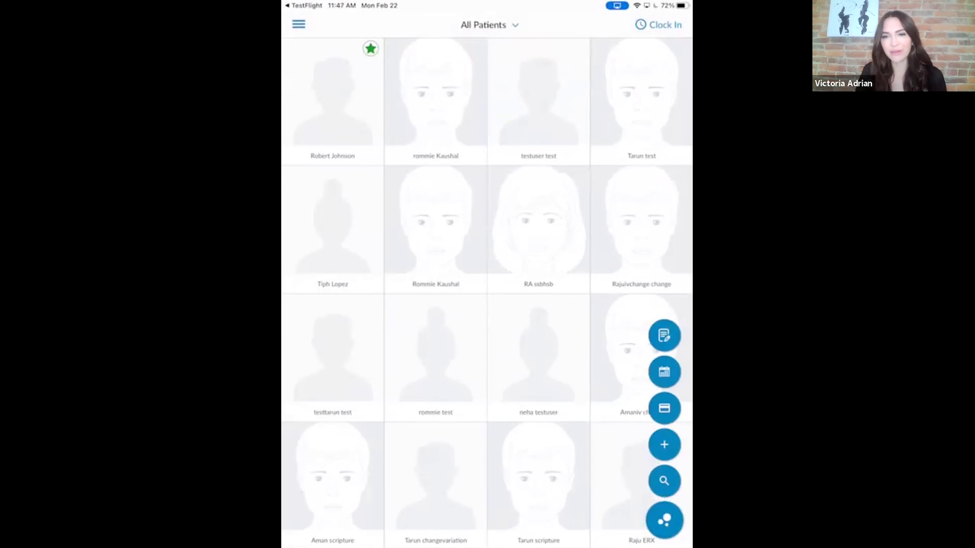
{"action": "left_click", "coordinate": [659, 327]}
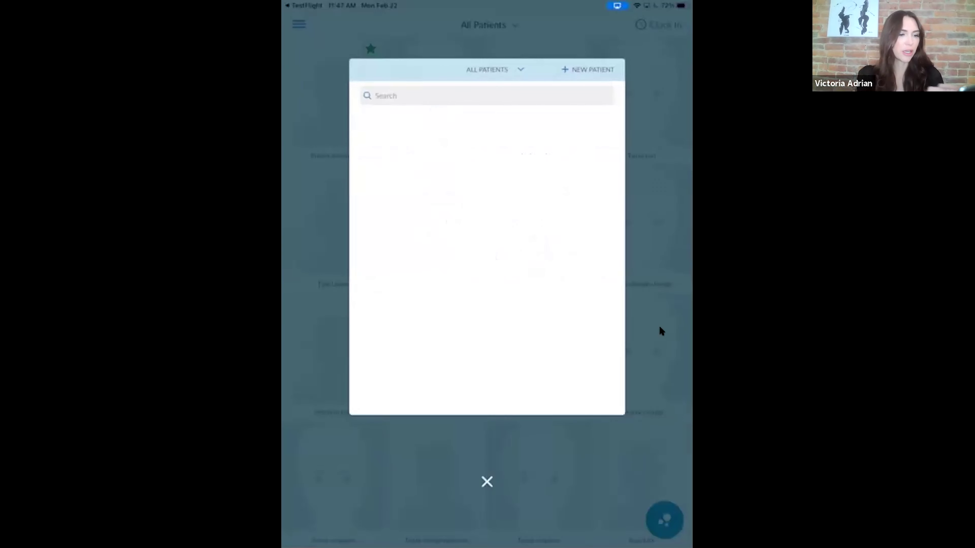
{"action": "type", "text": "robe"}
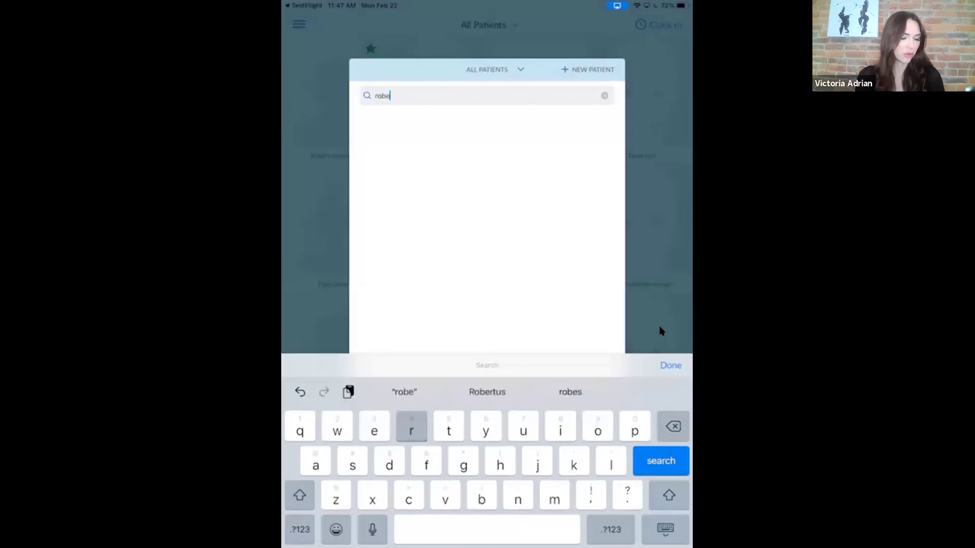
{"action": "type", "text": "rt"}
{"action": "key", "text": "Return"}
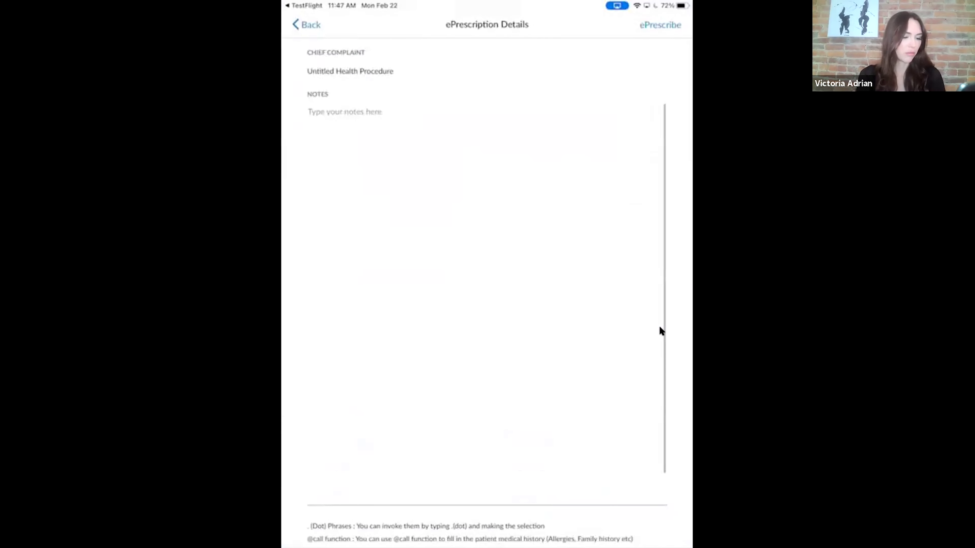
Step: Add the note 'Test', send the procedure to ePrescribe, and begin prescribing a new drug
{"action": "left_click", "coordinate": [659, 327]}
{"action": "type", "text": "Test"}
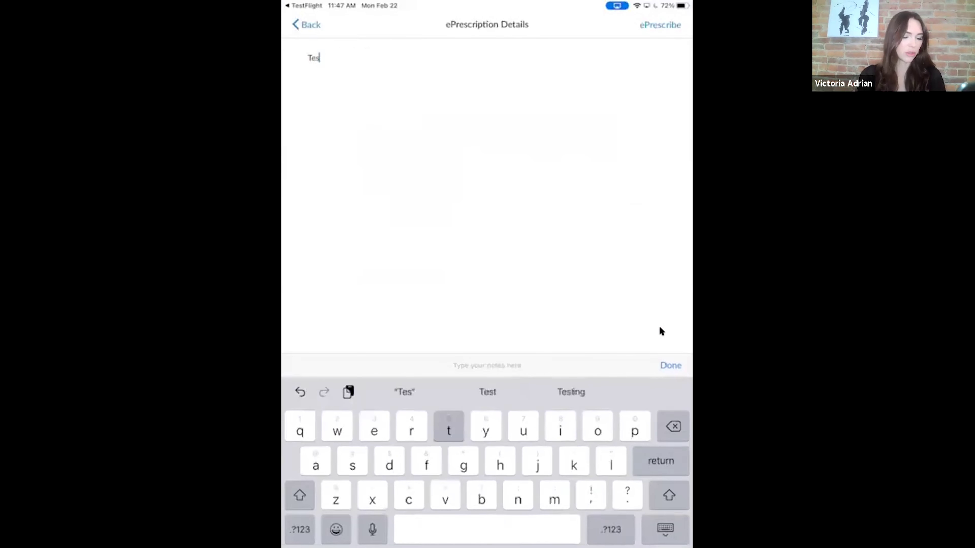
{"action": "left_click", "coordinate": [661, 331]}
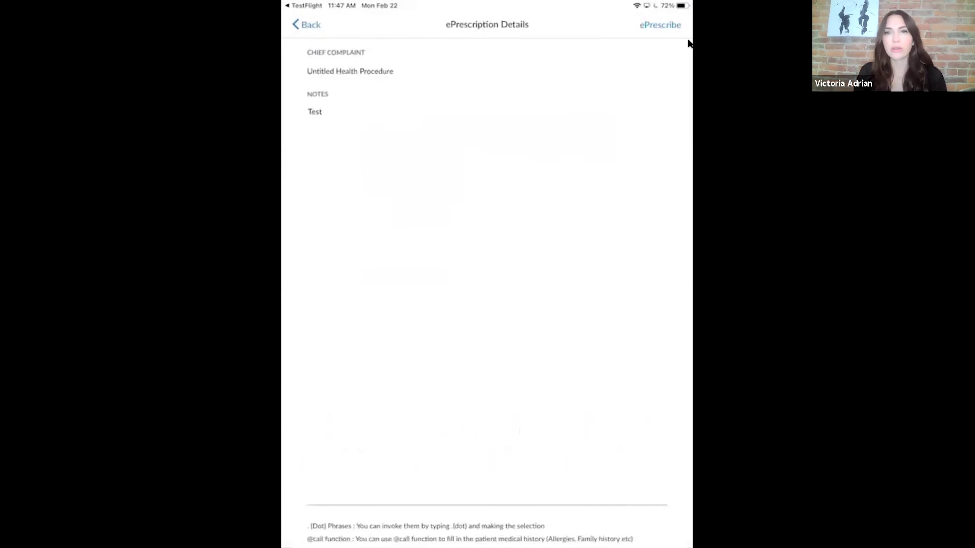
{"action": "left_click", "coordinate": [638, 23]}
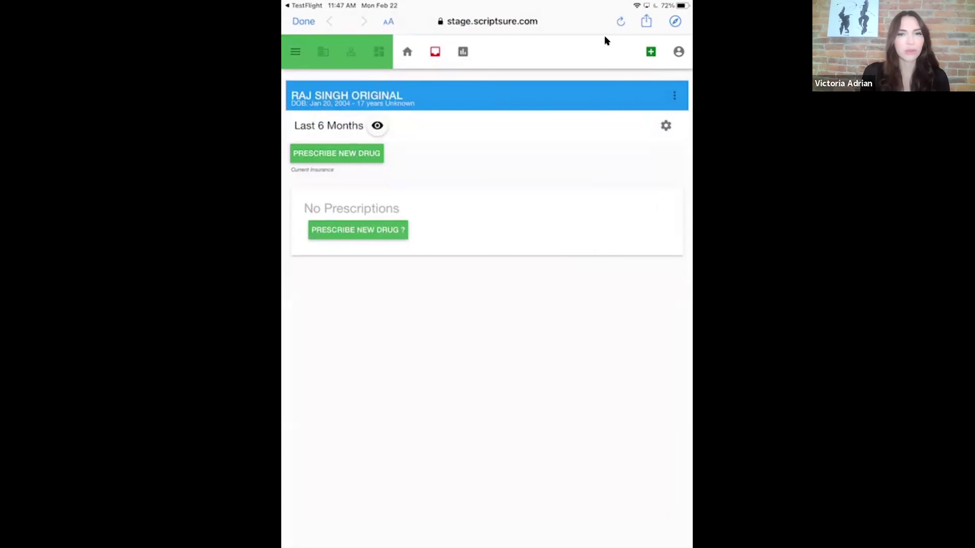
{"action": "left_click", "coordinate": [368, 154]}
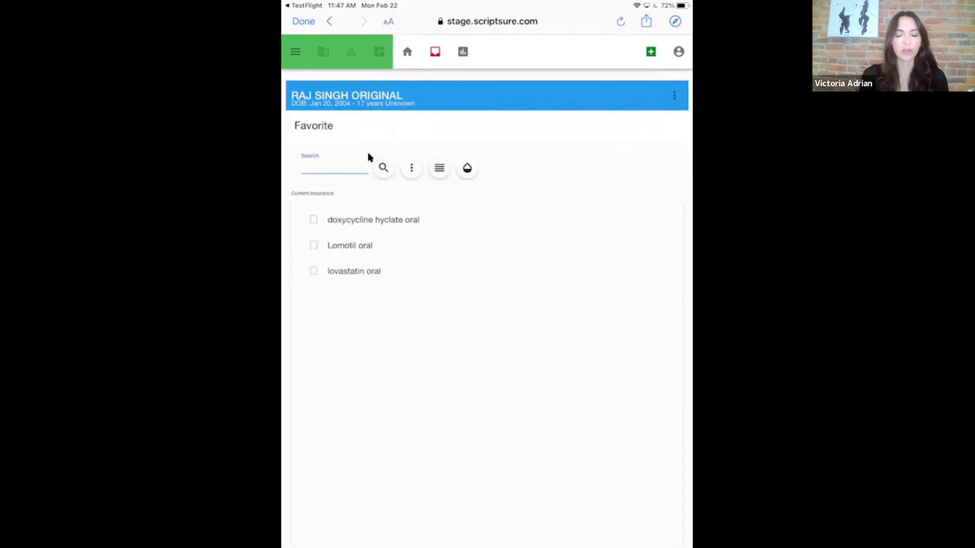
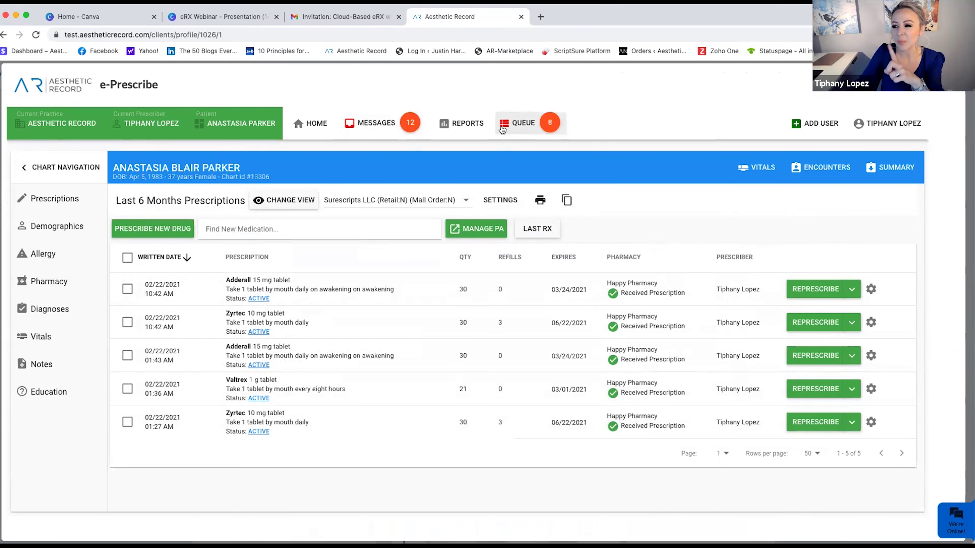
Step: Scroll through the pending prescription messages, then bring up the Prescription Queue of 8 prescriptions
{"action": "left_click", "coordinate": [372, 125]}
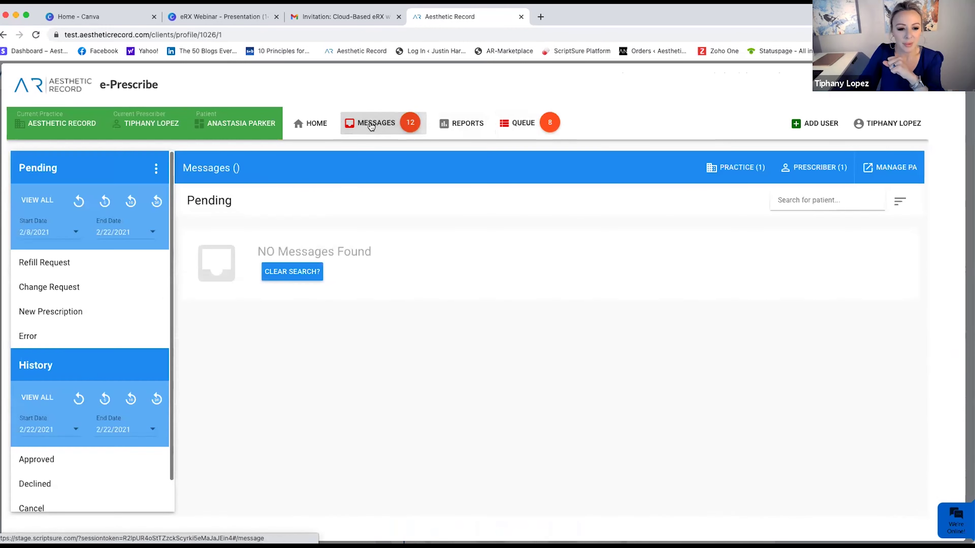
{"action": "scroll", "coordinate": [550, 279], "scroll_direction": "down", "scroll_amount": 10}
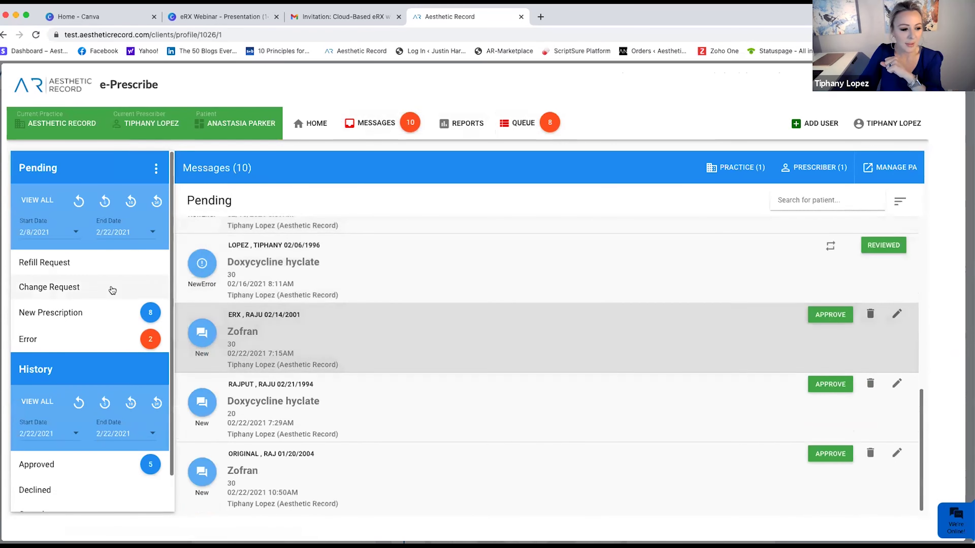
{"action": "scroll", "coordinate": [118, 406], "scroll_direction": "down", "scroll_amount": 1}
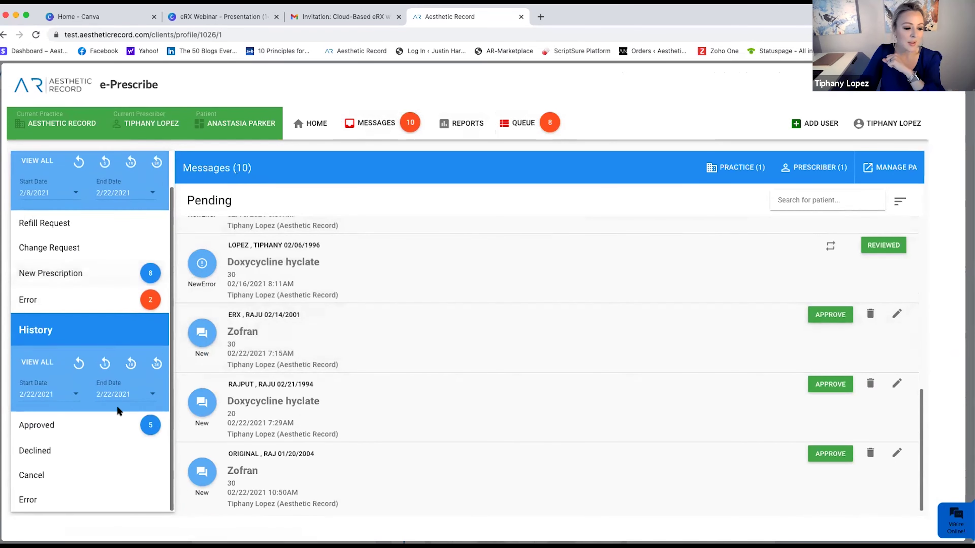
{"action": "scroll", "coordinate": [100, 430], "scroll_direction": "up", "scroll_amount": 1}
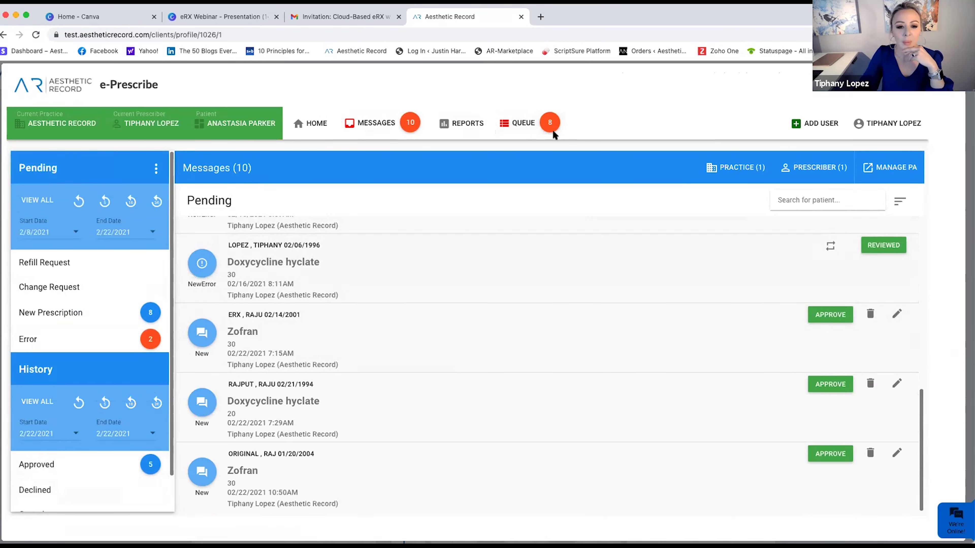
{"action": "left_click", "coordinate": [532, 125]}
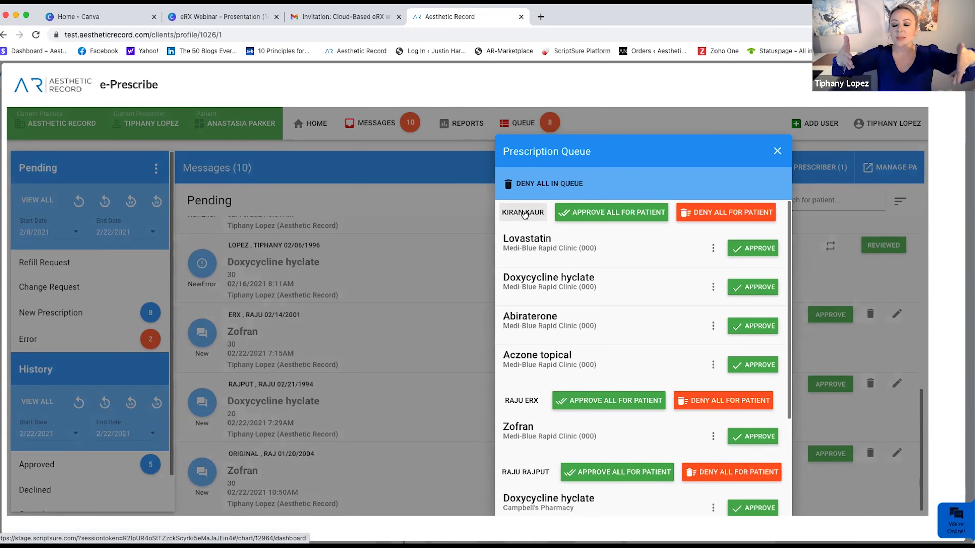
Step: Approve and send the first patient's four queued prescriptions, dismissing the deadlock error
{"action": "left_click", "coordinate": [634, 215]}
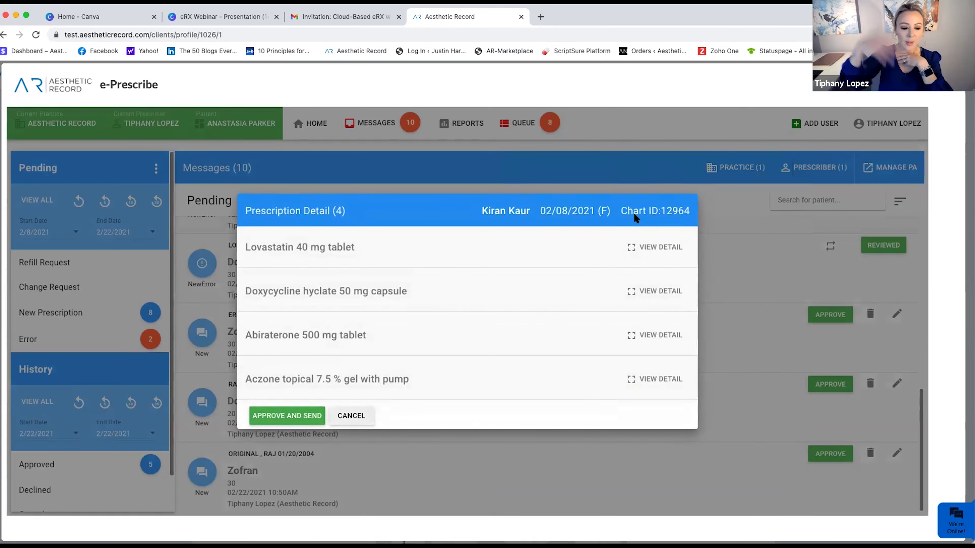
{"action": "left_click", "coordinate": [284, 411]}
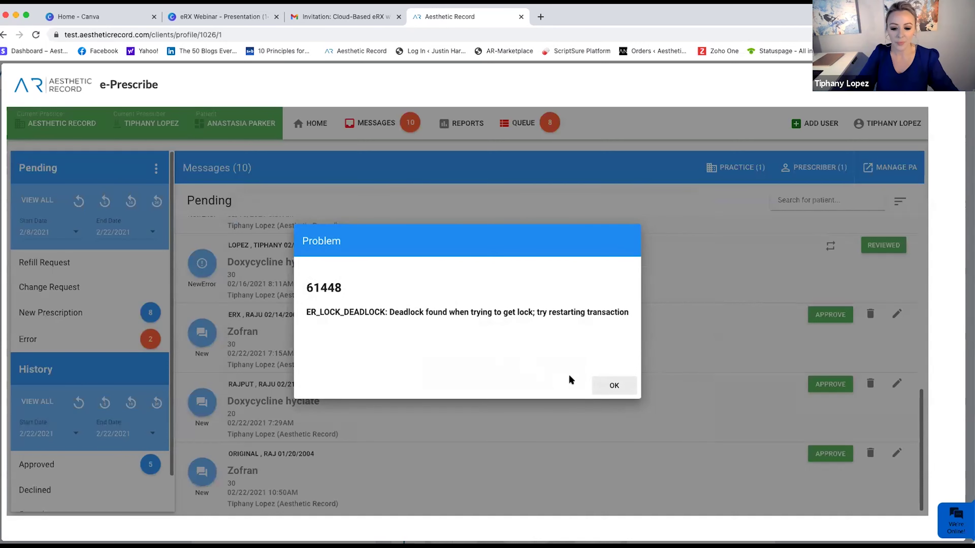
{"action": "left_click", "coordinate": [613, 386]}
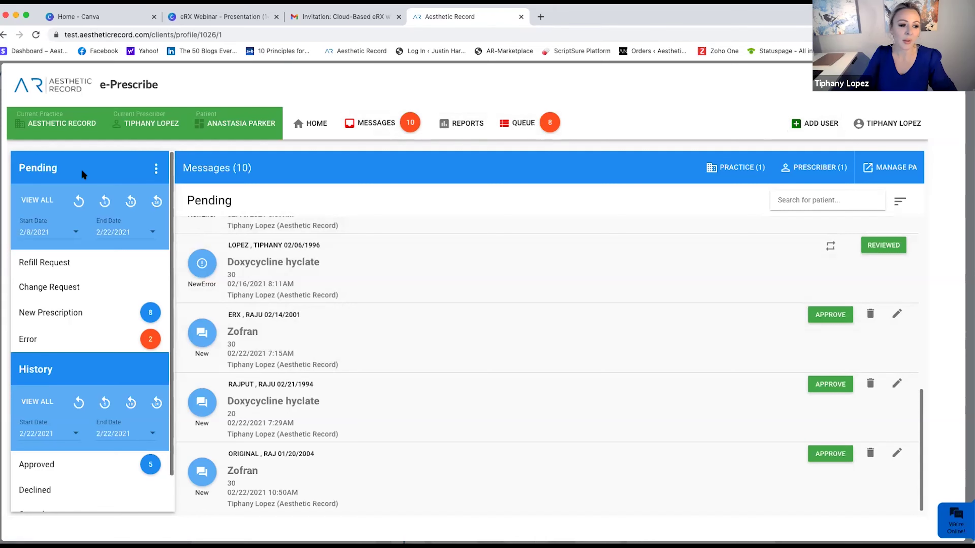
Step: Start a new compound medication prescription from the patient's chart
{"action": "left_click", "coordinate": [231, 124]}
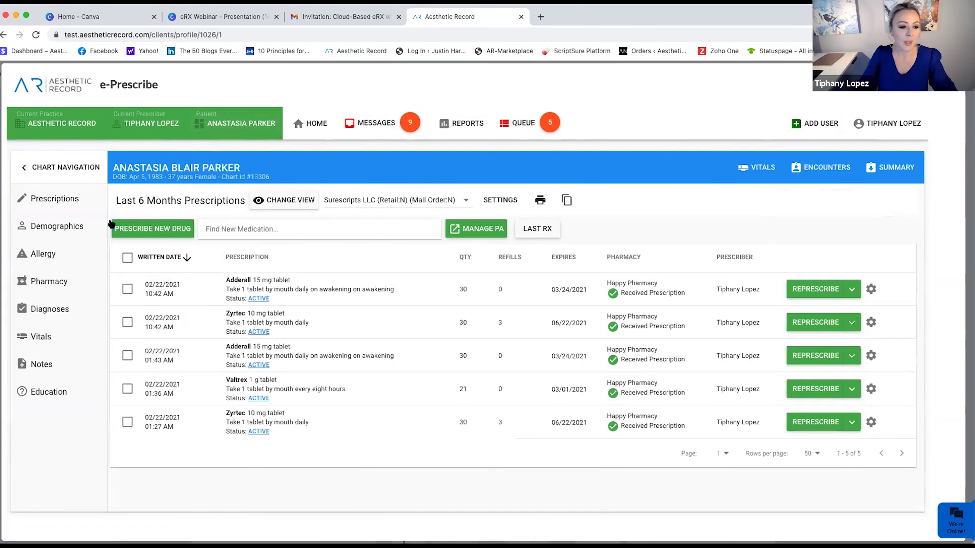
{"action": "left_click", "coordinate": [158, 230]}
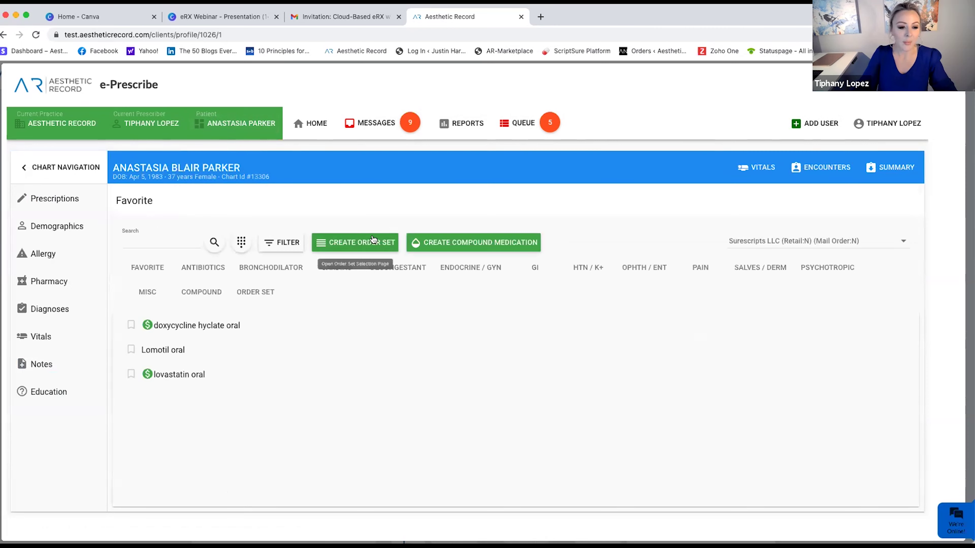
{"action": "left_click", "coordinate": [457, 239]}
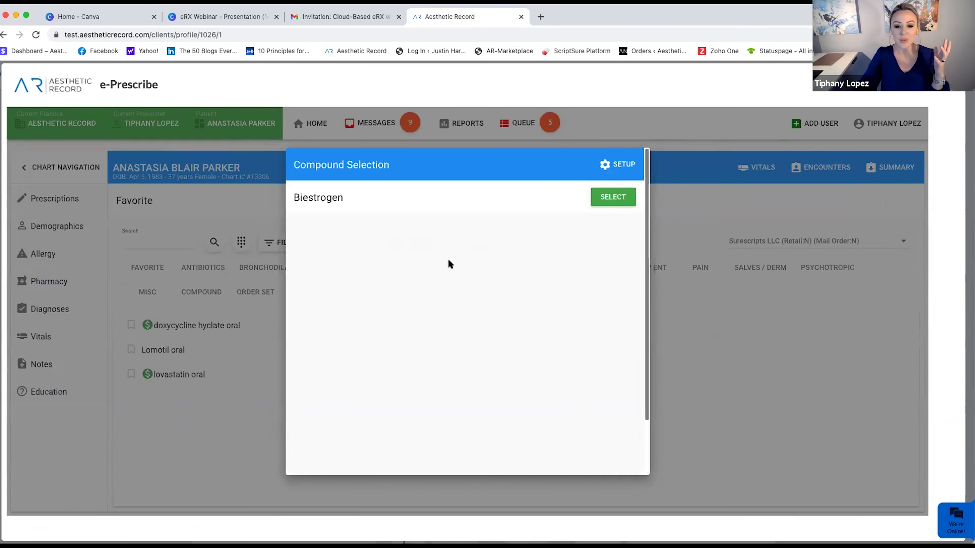
Step: Review the Biestrogen compound's saved setup, then close back to the favorite drug list
{"action": "left_click", "coordinate": [626, 165]}
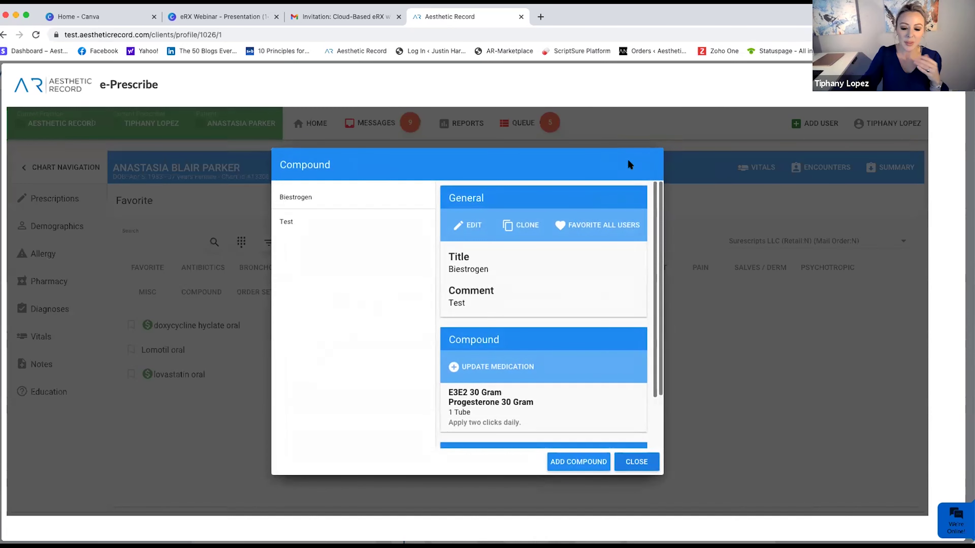
{"action": "scroll", "coordinate": [619, 222], "scroll_direction": "down", "scroll_amount": 1}
{"action": "scroll", "coordinate": [619, 222], "scroll_direction": "down", "scroll_amount": 5}
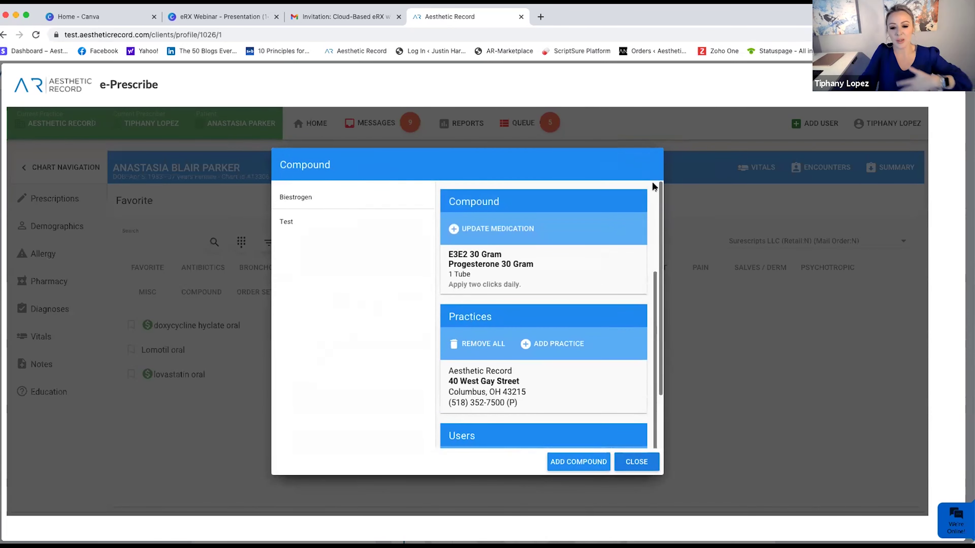
{"action": "scroll", "coordinate": [537, 308], "scroll_direction": "up", "scroll_amount": 6}
{"action": "left_click", "coordinate": [630, 462]}
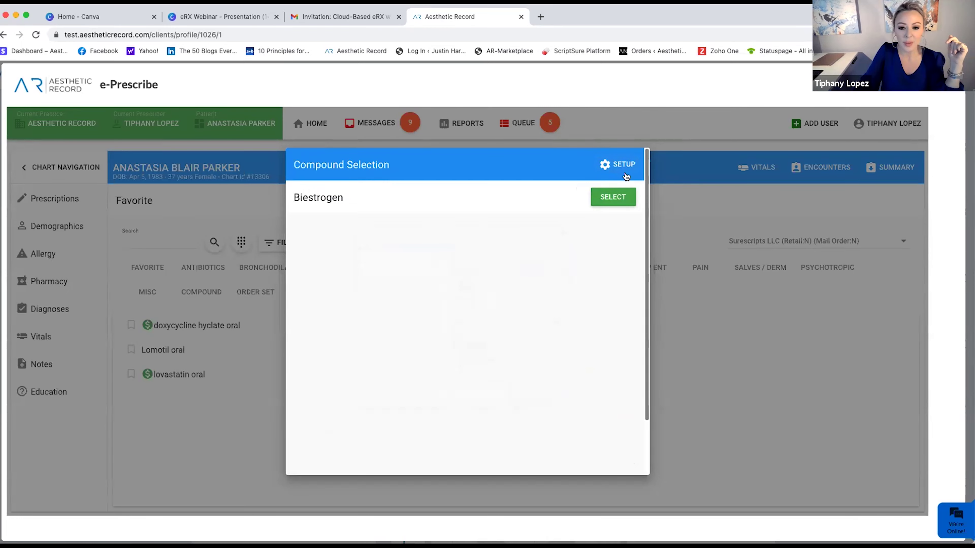
{"action": "left_click", "coordinate": [605, 204]}
{"action": "left_click", "coordinate": [612, 471]}
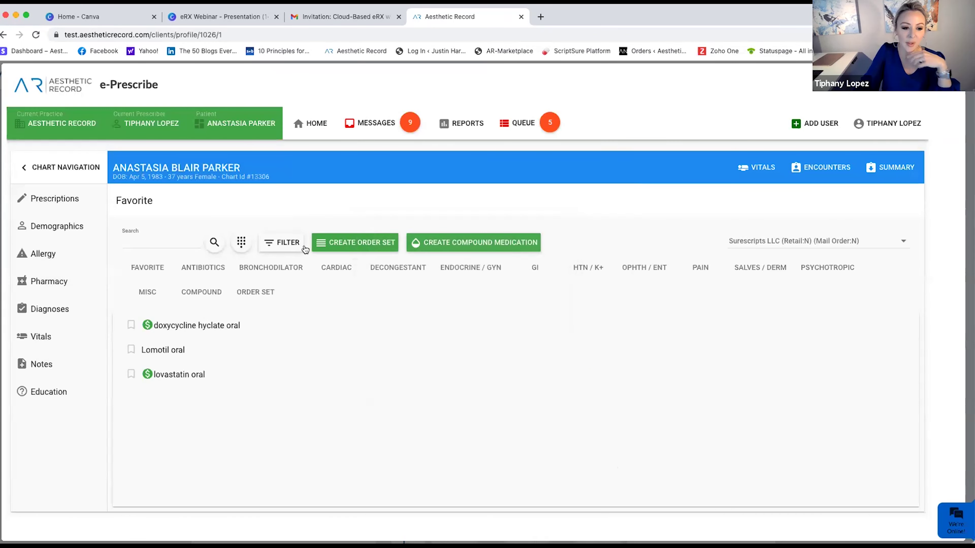
Step: Check the patient's empty diagnoses, collapse Chart Navigation to icons, and return to her prescriptions
{"action": "left_click", "coordinate": [213, 123]}
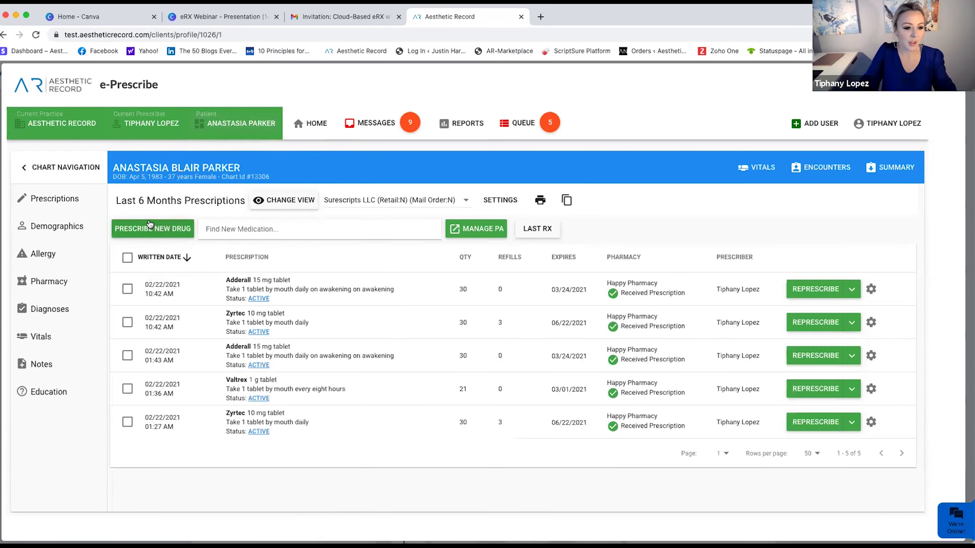
{"action": "left_click", "coordinate": [143, 235]}
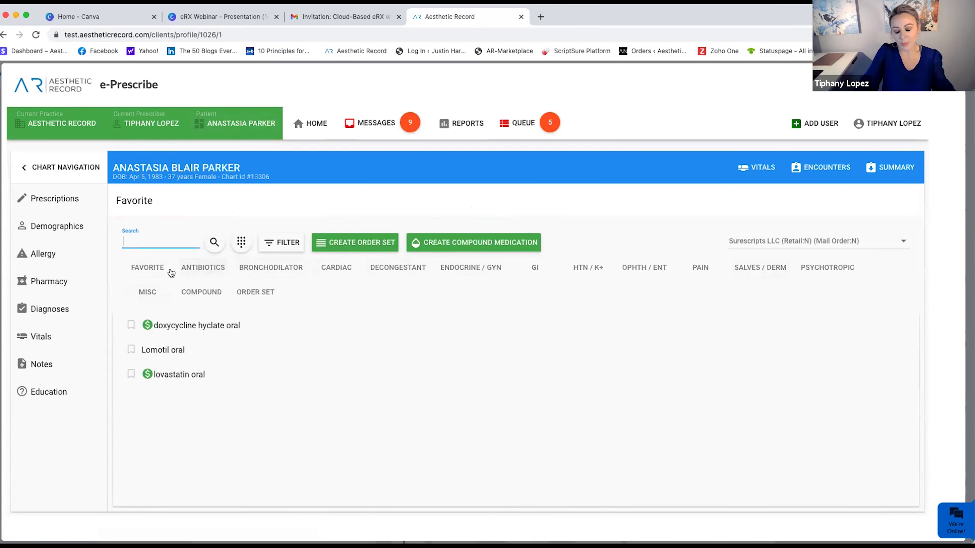
{"action": "left_click", "coordinate": [151, 267]}
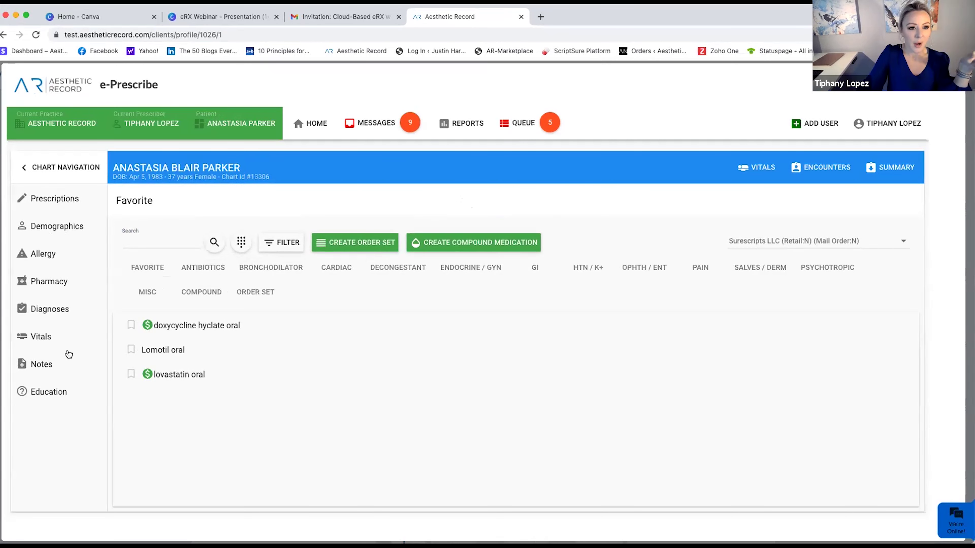
{"action": "left_click", "coordinate": [43, 312]}
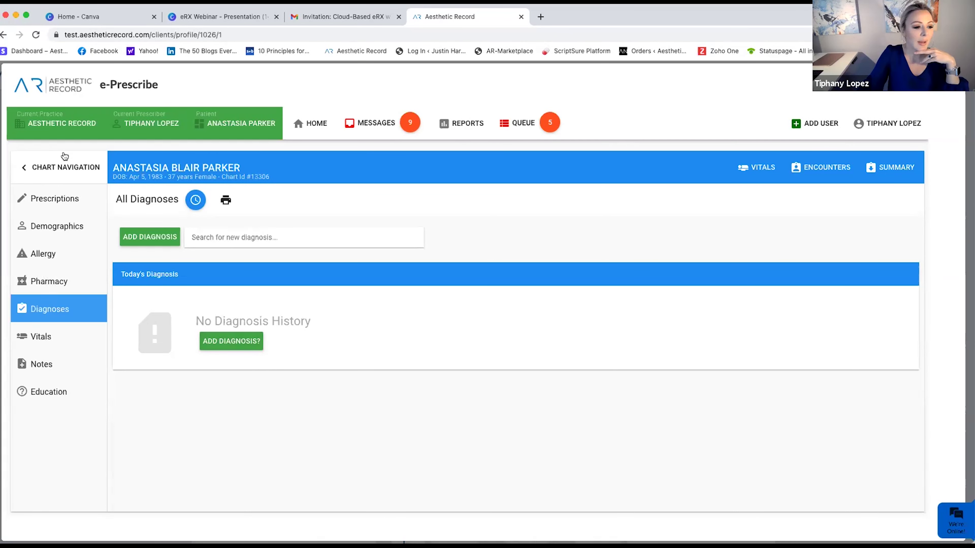
{"action": "left_click", "coordinate": [49, 163]}
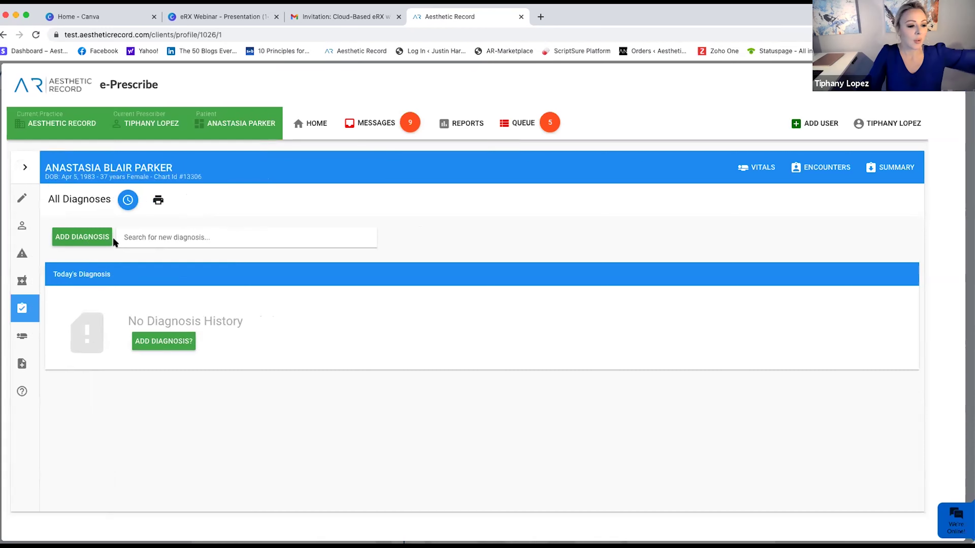
{"action": "left_click", "coordinate": [22, 198]}
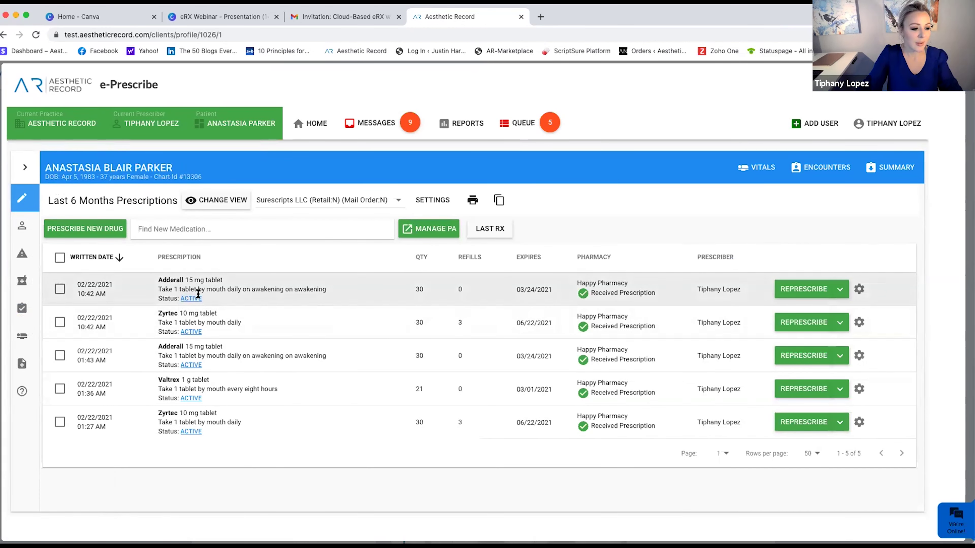
Step: Represcribe the latest Adderall 15 mg order and review its prescription preview
{"action": "left_click", "coordinate": [781, 289]}
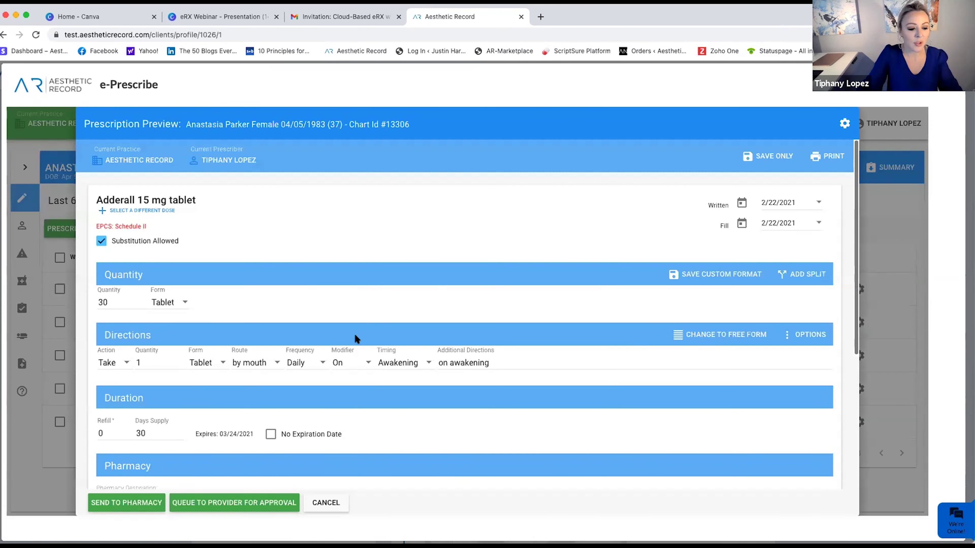
{"action": "scroll", "coordinate": [355, 334], "scroll_direction": "down", "scroll_amount": 1}
{"action": "scroll", "coordinate": [347, 375], "scroll_direction": "down", "scroll_amount": 5}
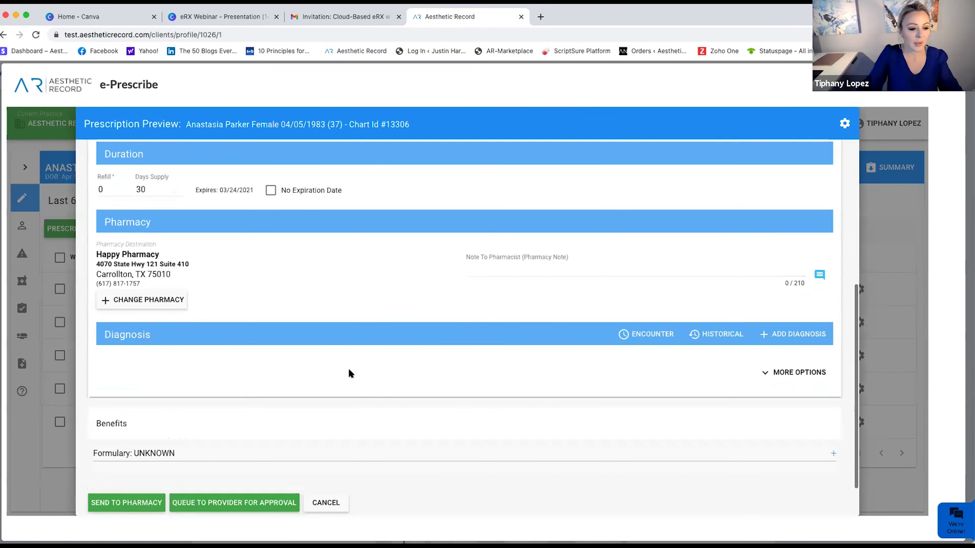
{"action": "scroll", "coordinate": [500, 295], "scroll_direction": "up", "scroll_amount": 6}
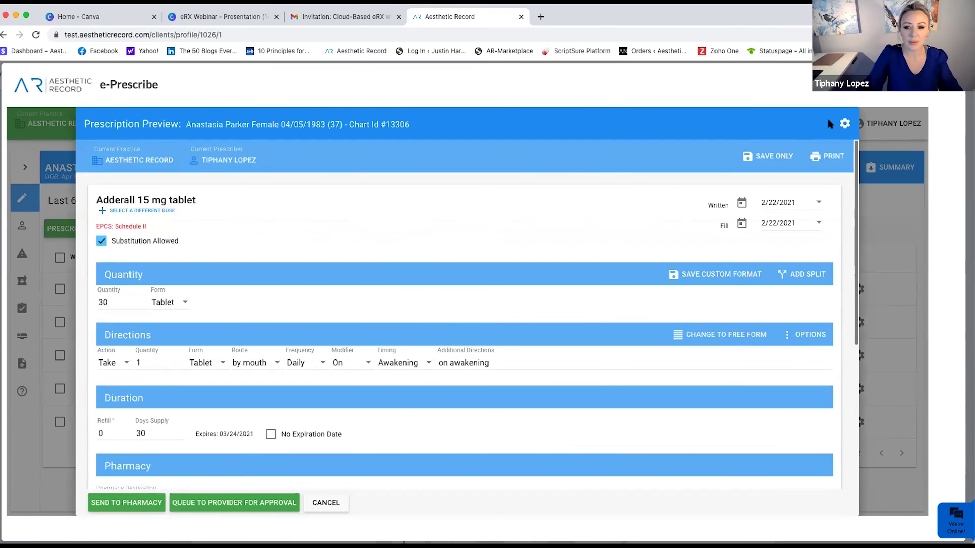
{"action": "left_click", "coordinate": [845, 124]}
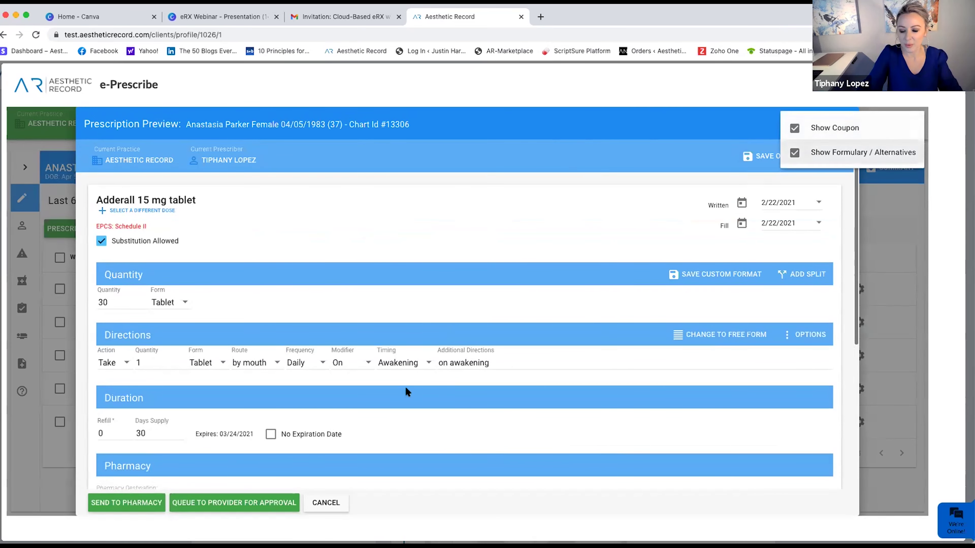
{"action": "left_click", "coordinate": [336, 506]}
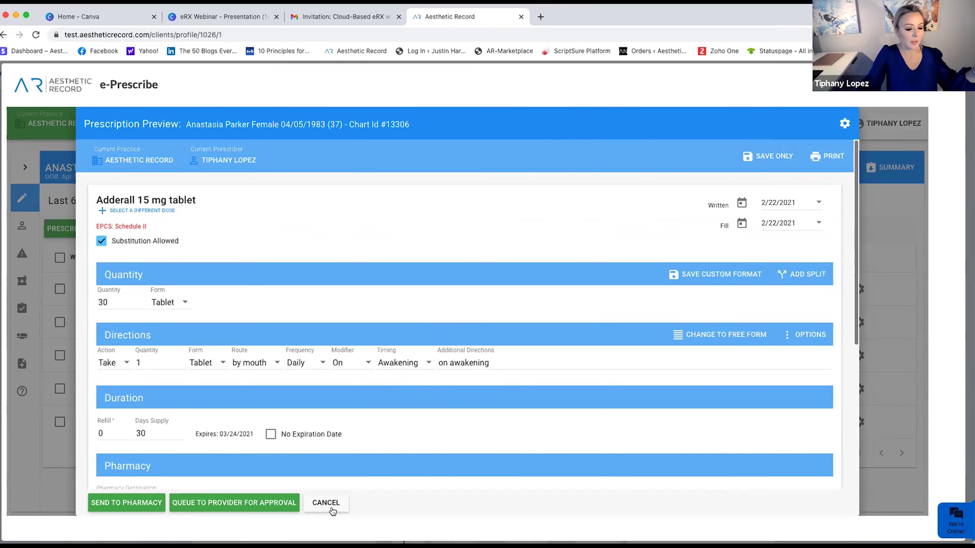
Step: Cancel the Adderall preview unsent, tick the first Adderall row, and view the allergy list
{"action": "left_click", "coordinate": [331, 506]}
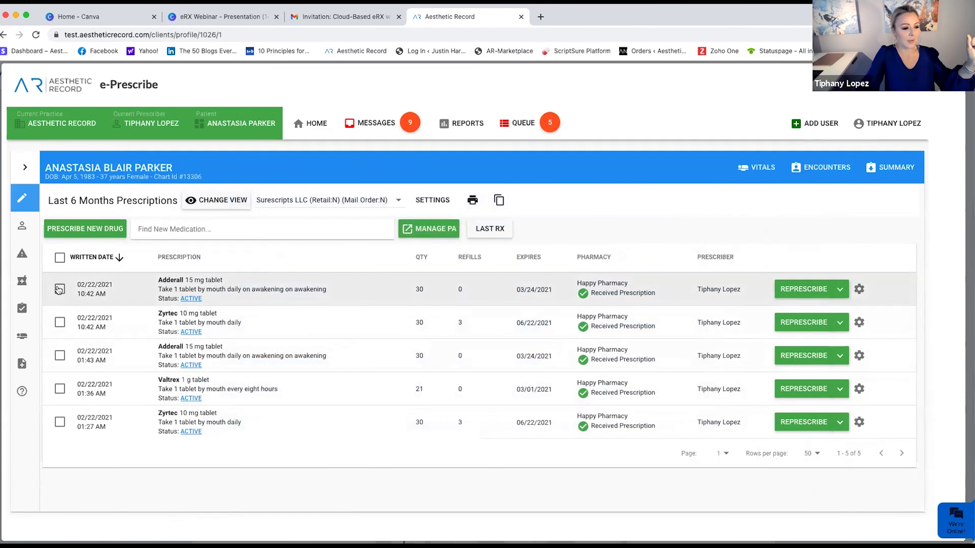
{"action": "left_click", "coordinate": [59, 290]}
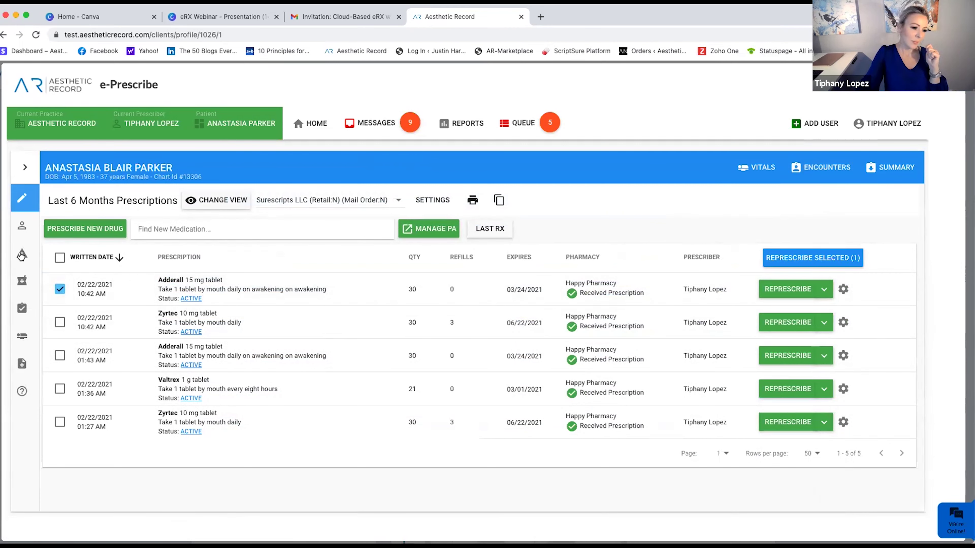
{"action": "left_click", "coordinate": [23, 254]}
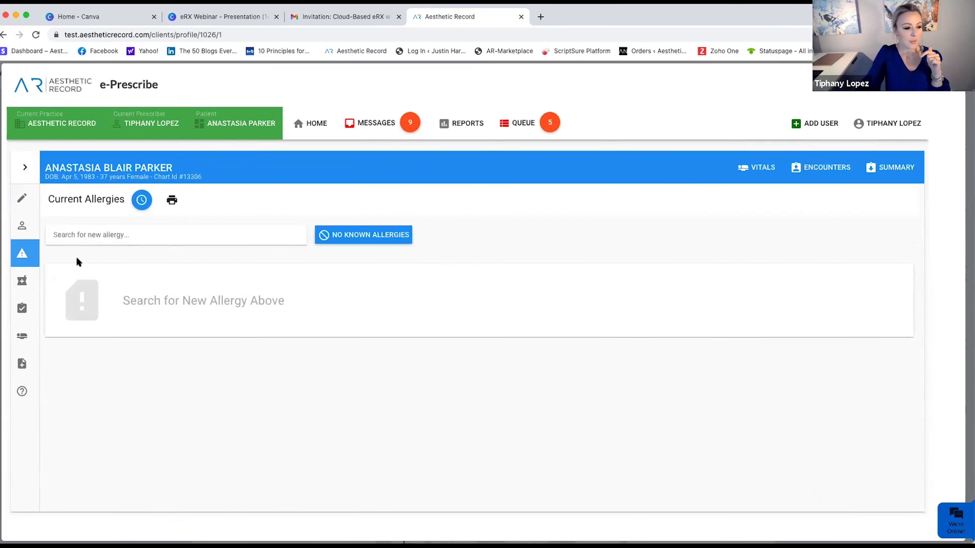
Step: Go via Demographics to the patient's empty diagnoses list and expand Chart Navigation labels
{"action": "left_click", "coordinate": [24, 227]}
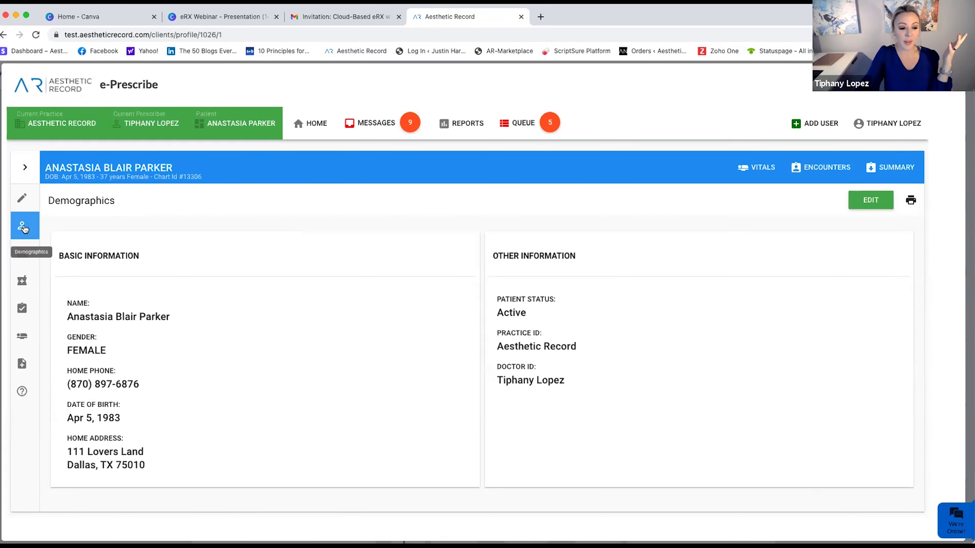
{"action": "left_click", "coordinate": [21, 310]}
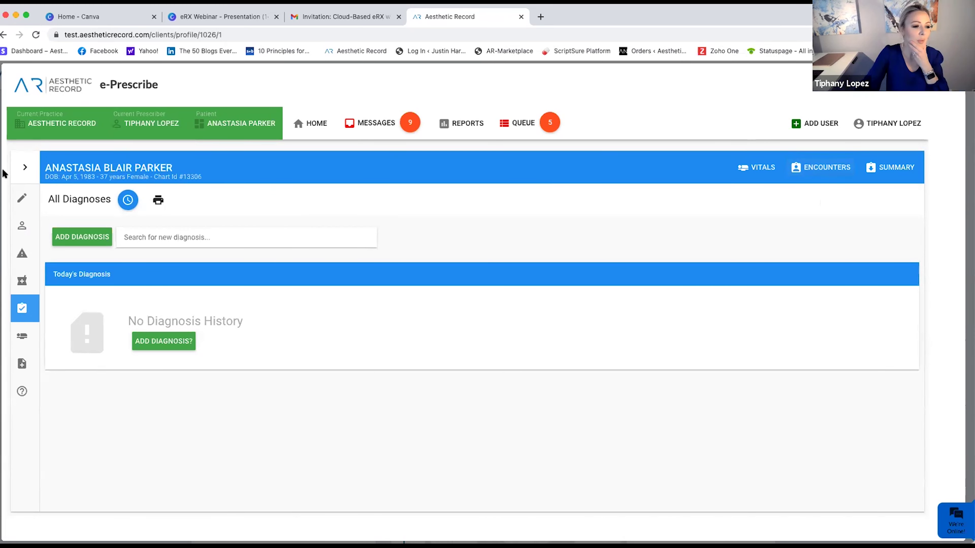
{"action": "left_click", "coordinate": [20, 169]}
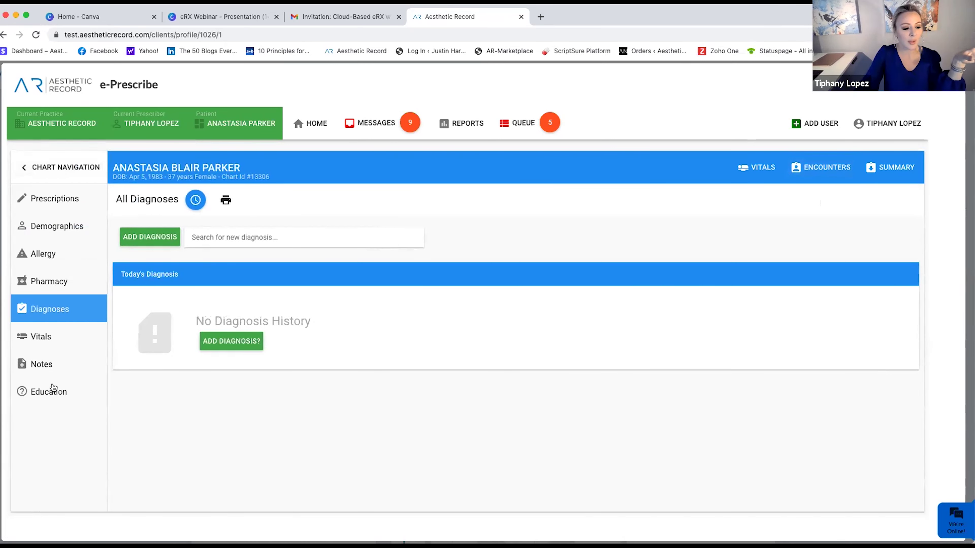
Step: Look over the patient's education history, then return to her still-empty allergy list
{"action": "left_click", "coordinate": [53, 392]}
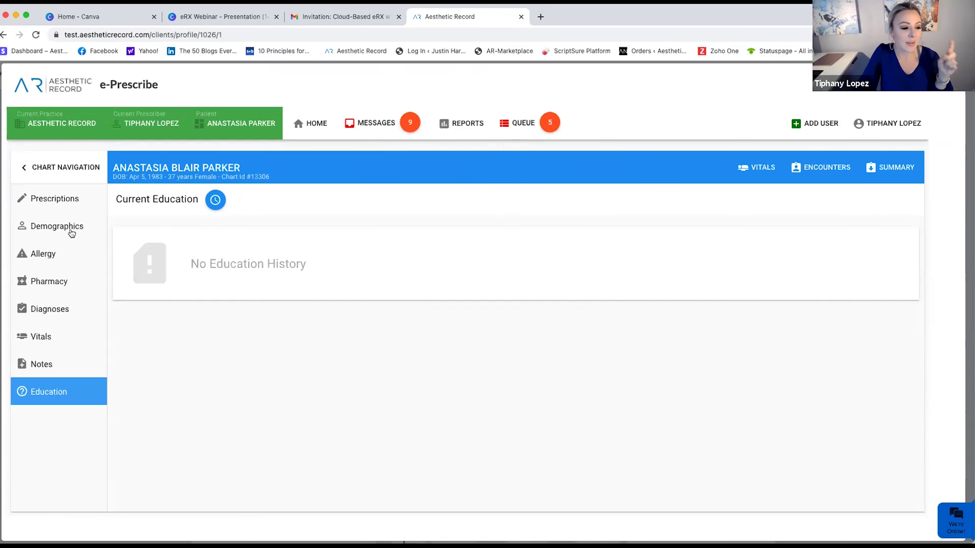
{"action": "left_click", "coordinate": [50, 254]}
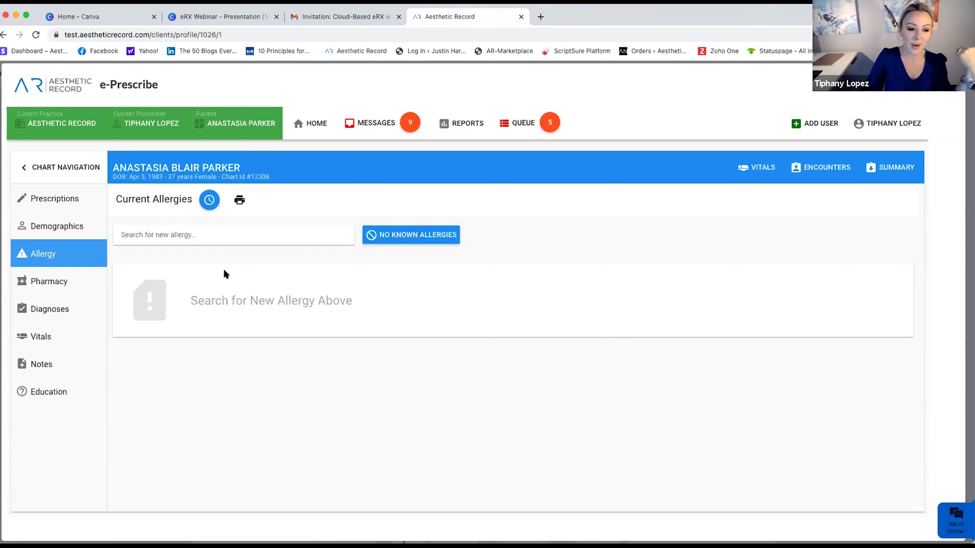
Step: Search allergies for 'cod' to see codeine matches, dismiss them, and close e-Prescribe
{"action": "left_click", "coordinate": [225, 233]}
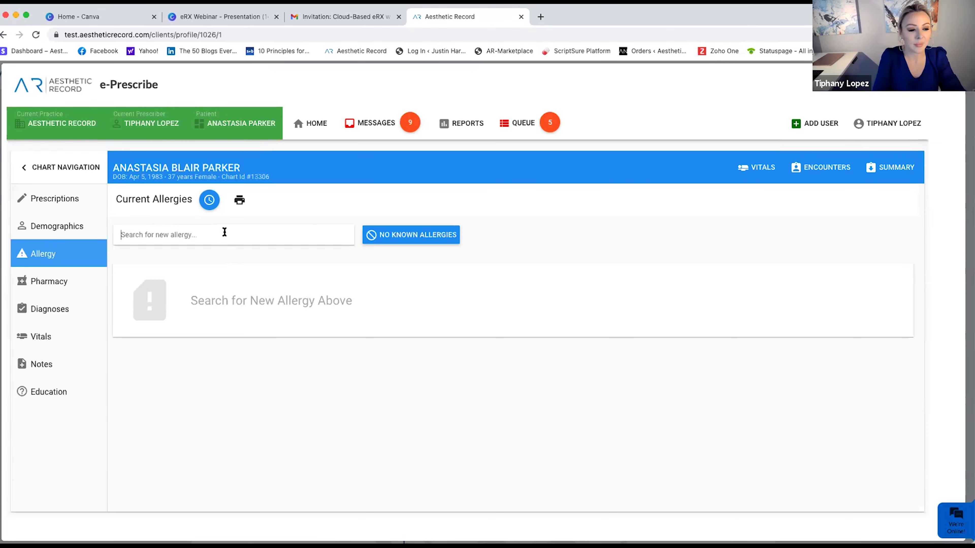
{"action": "type", "text": "cod"}
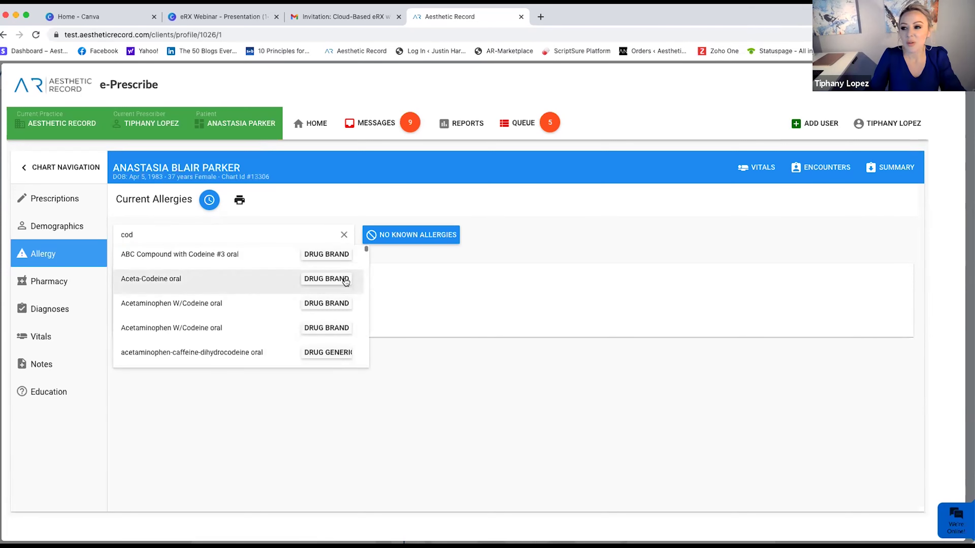
{"action": "left_click", "coordinate": [454, 306]}
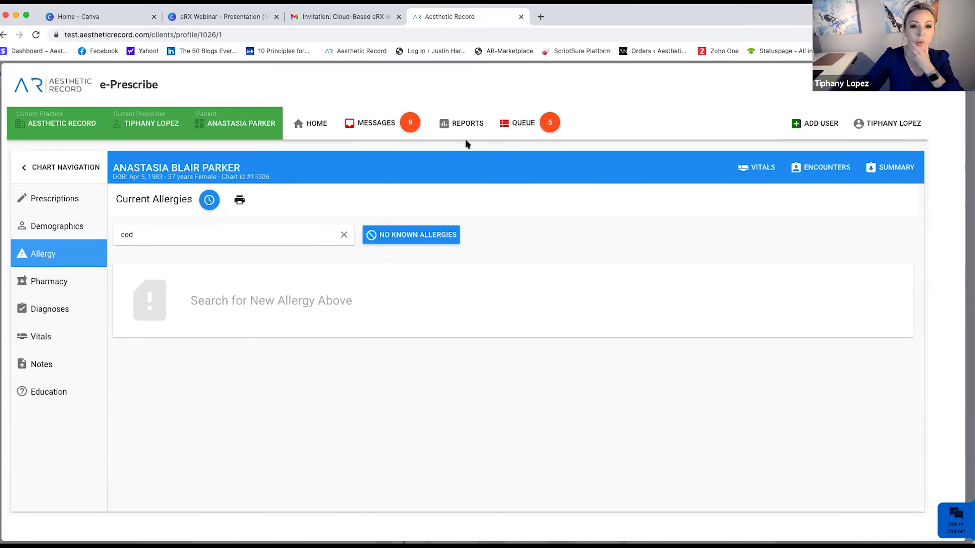
{"action": "left_click", "coordinate": [951, 91]}
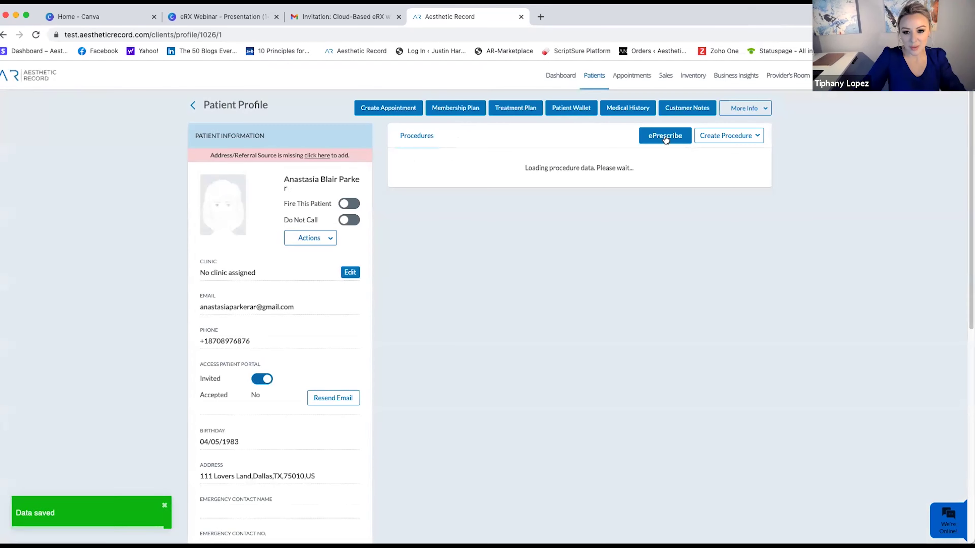
{"action": "left_click", "coordinate": [666, 137]}
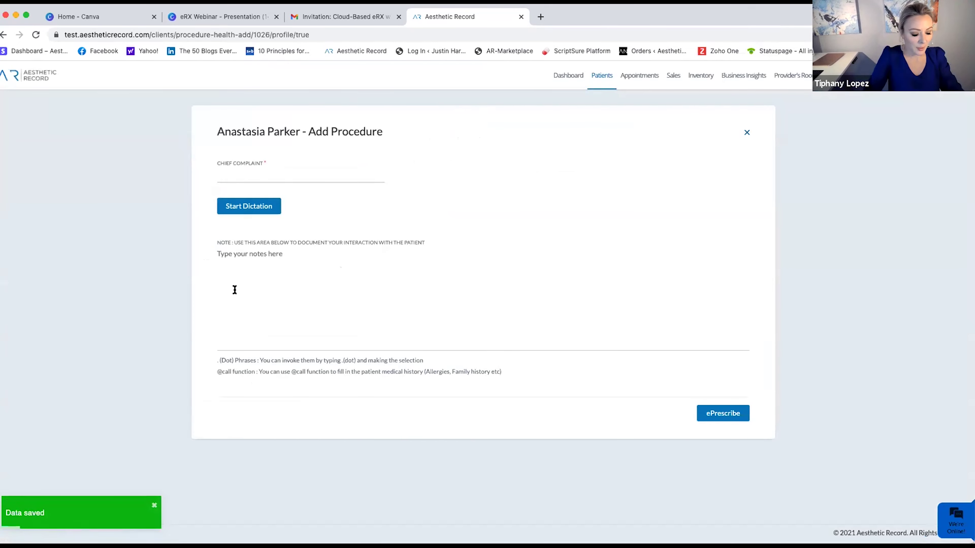
{"action": "left_click", "coordinate": [234, 290]}
{"action": "type", "text": "@call"}
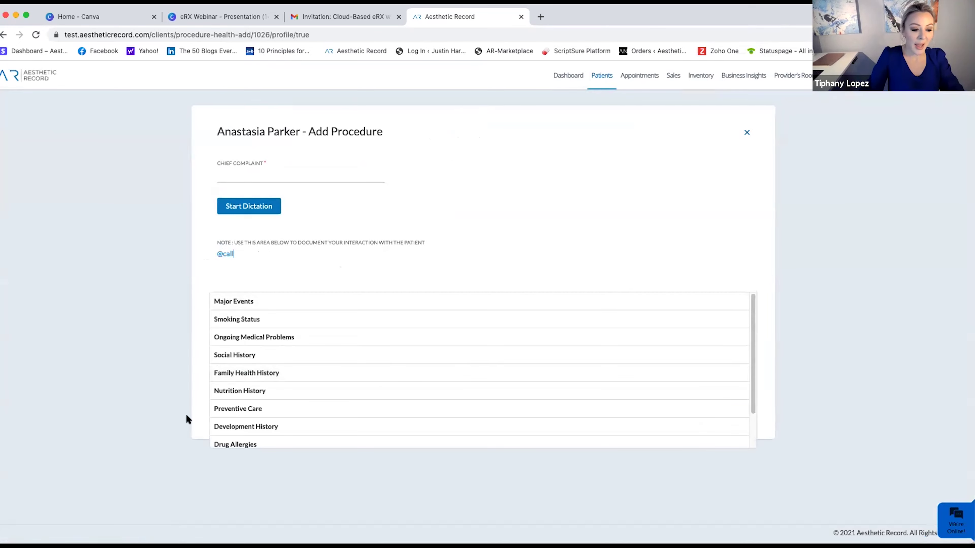
{"action": "scroll", "coordinate": [299, 383], "scroll_direction": "down", "scroll_amount": 2}
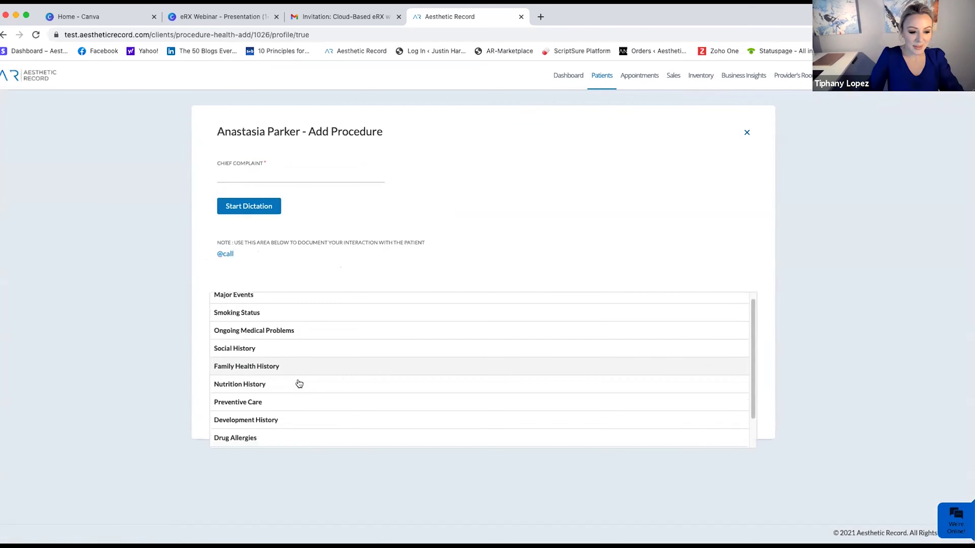
{"action": "left_click", "coordinate": [270, 425]}
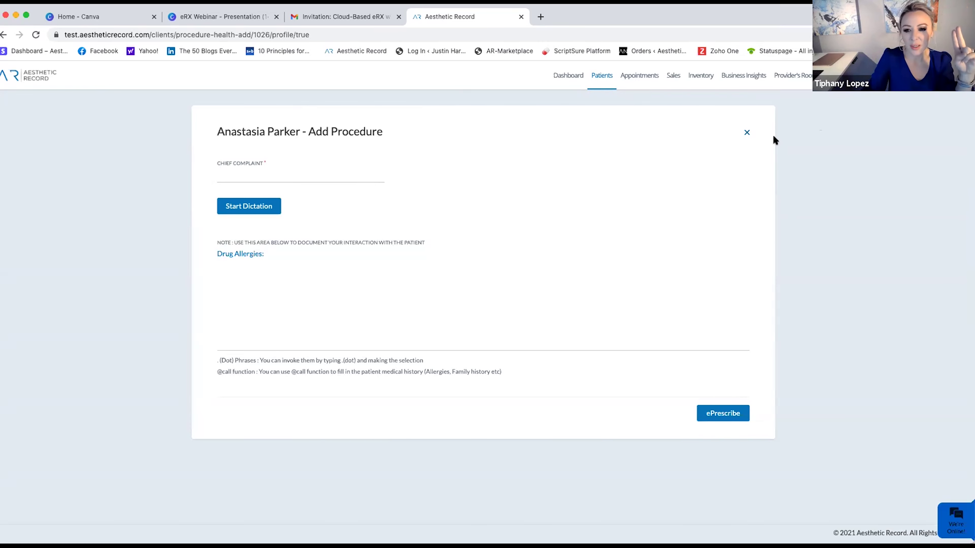
Step: Close the Add Procedure form, revealing the saved 'Refill for Zyrtec' procedure on the profile
{"action": "left_click", "coordinate": [747, 134]}
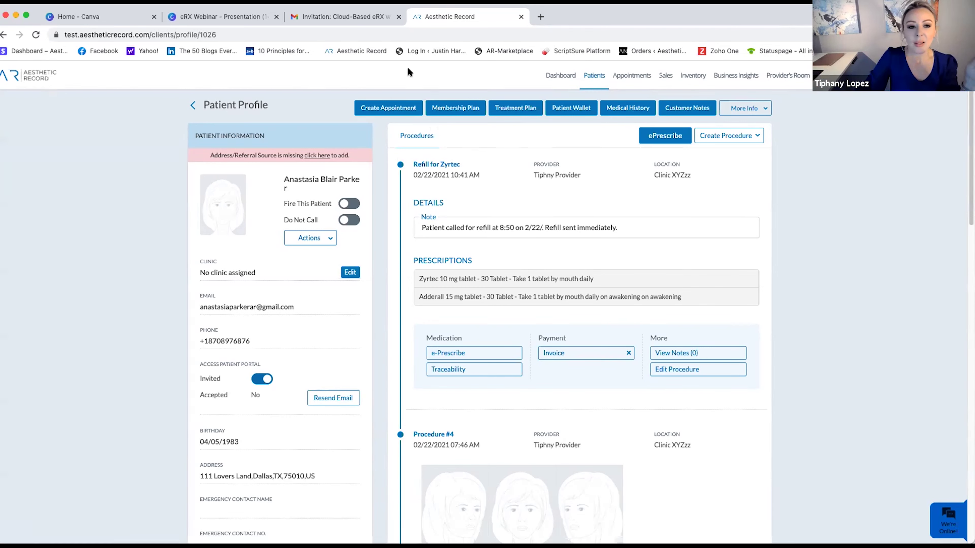
Step: Start a new procedure with chief complaint 'dfadsfds' and launch e-Prescribe to show the eligibility result
{"action": "left_click", "coordinate": [652, 139]}
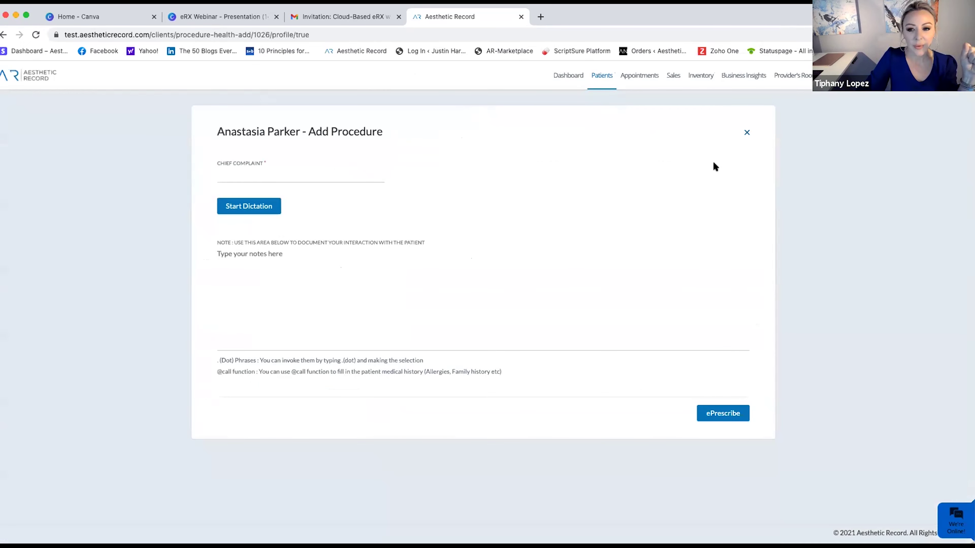
{"action": "left_click", "coordinate": [717, 414]}
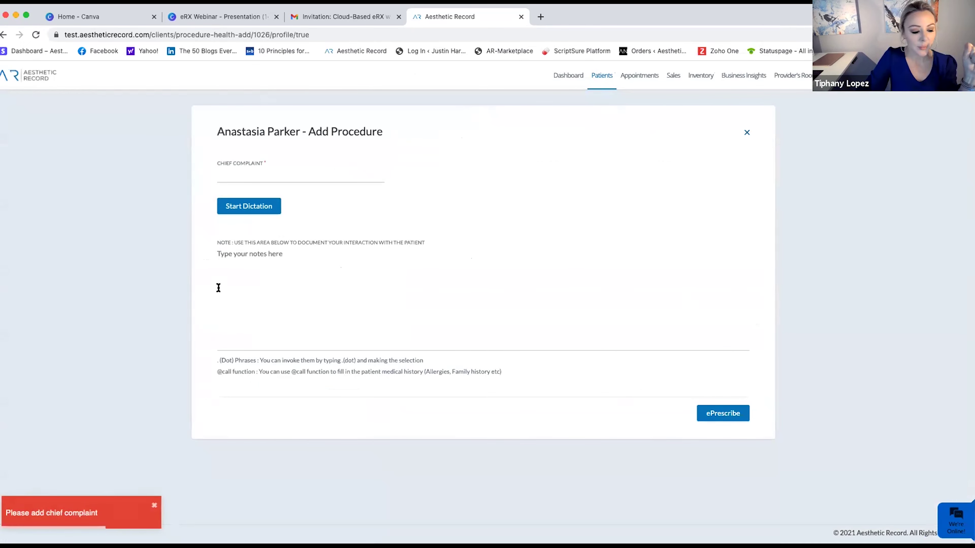
{"action": "type", "text": "dfadsfds"}
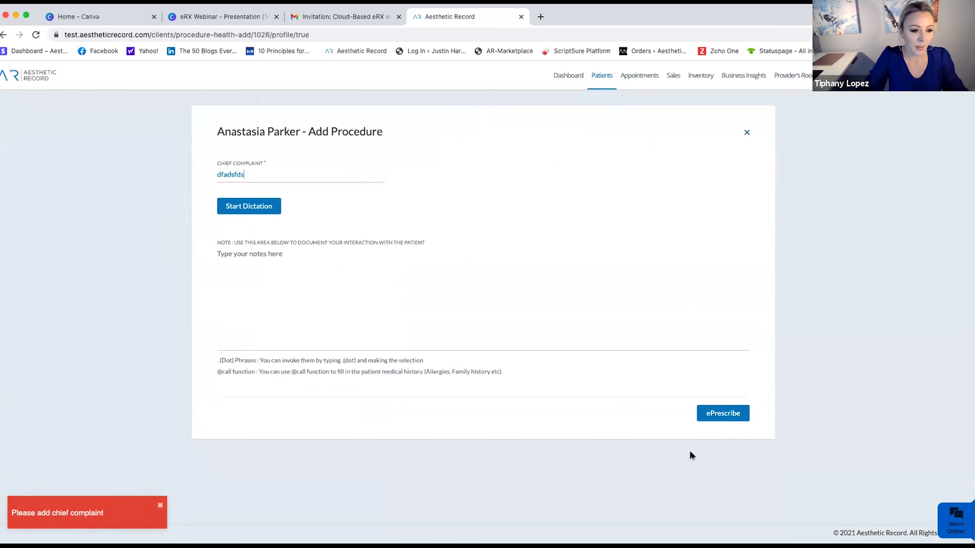
{"action": "left_click", "coordinate": [722, 412]}
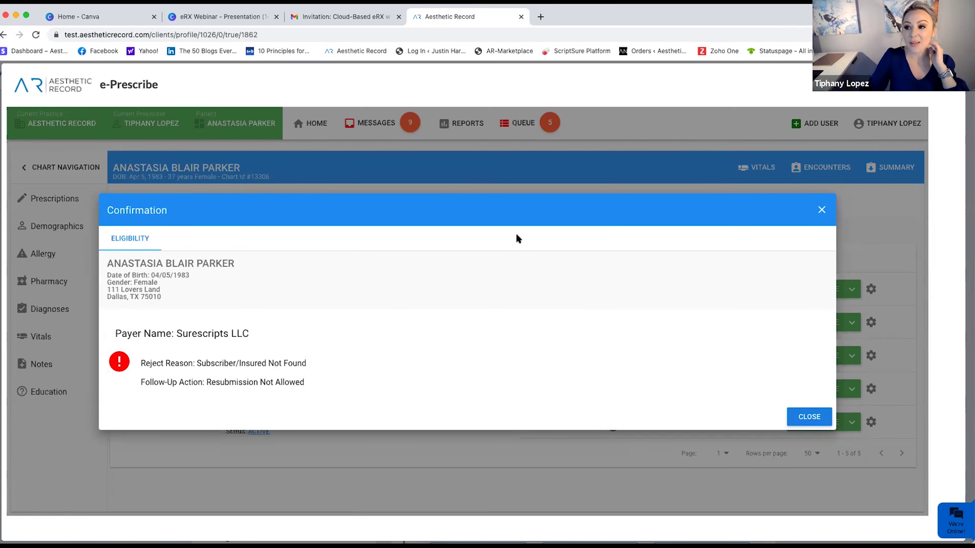
Step: Close the eligibility confirmation and filter Messages to pending Refill Requests, showing none found
{"action": "left_click", "coordinate": [822, 210]}
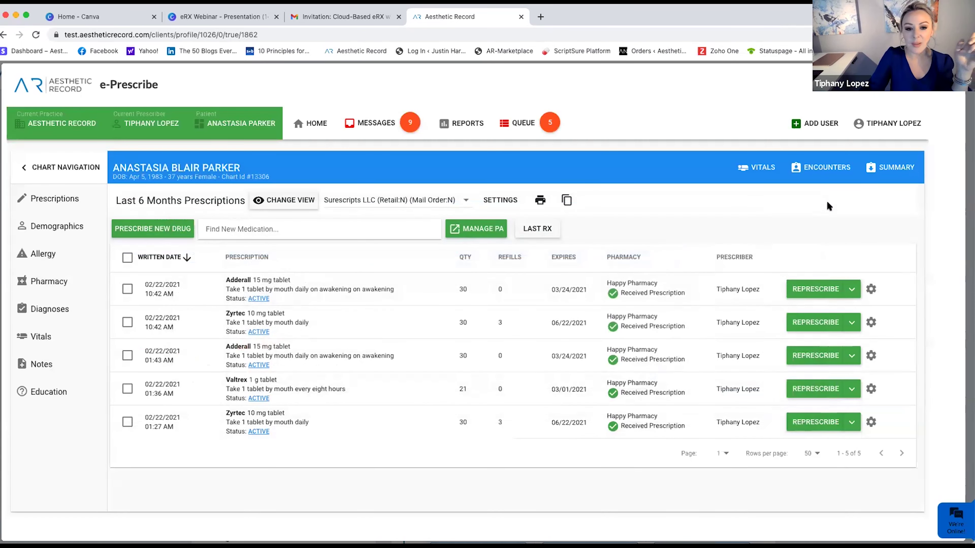
{"action": "left_click", "coordinate": [386, 130]}
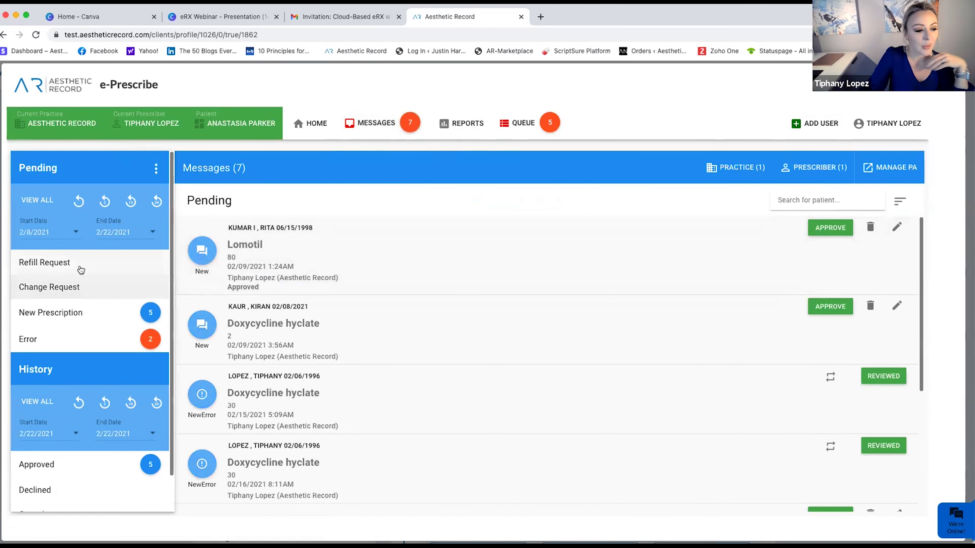
{"action": "left_click", "coordinate": [71, 263]}
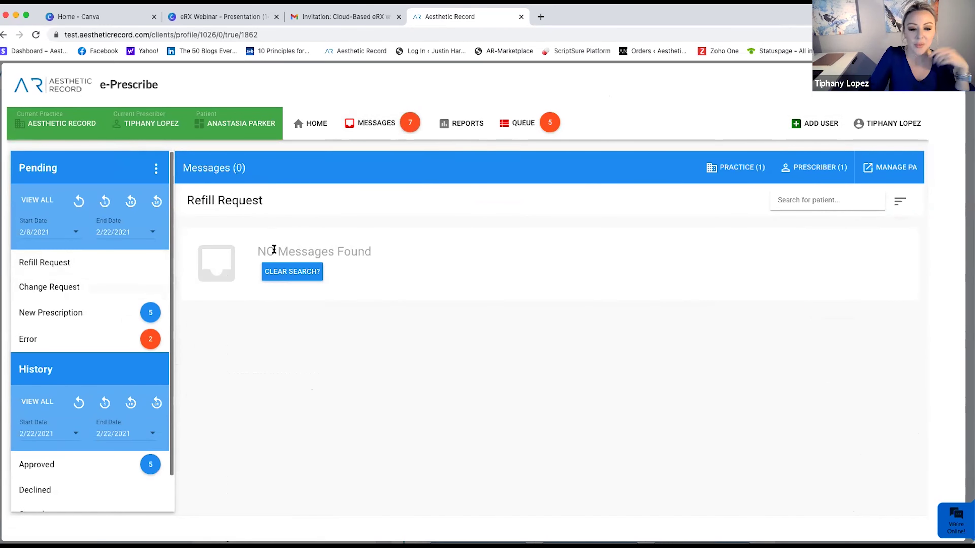